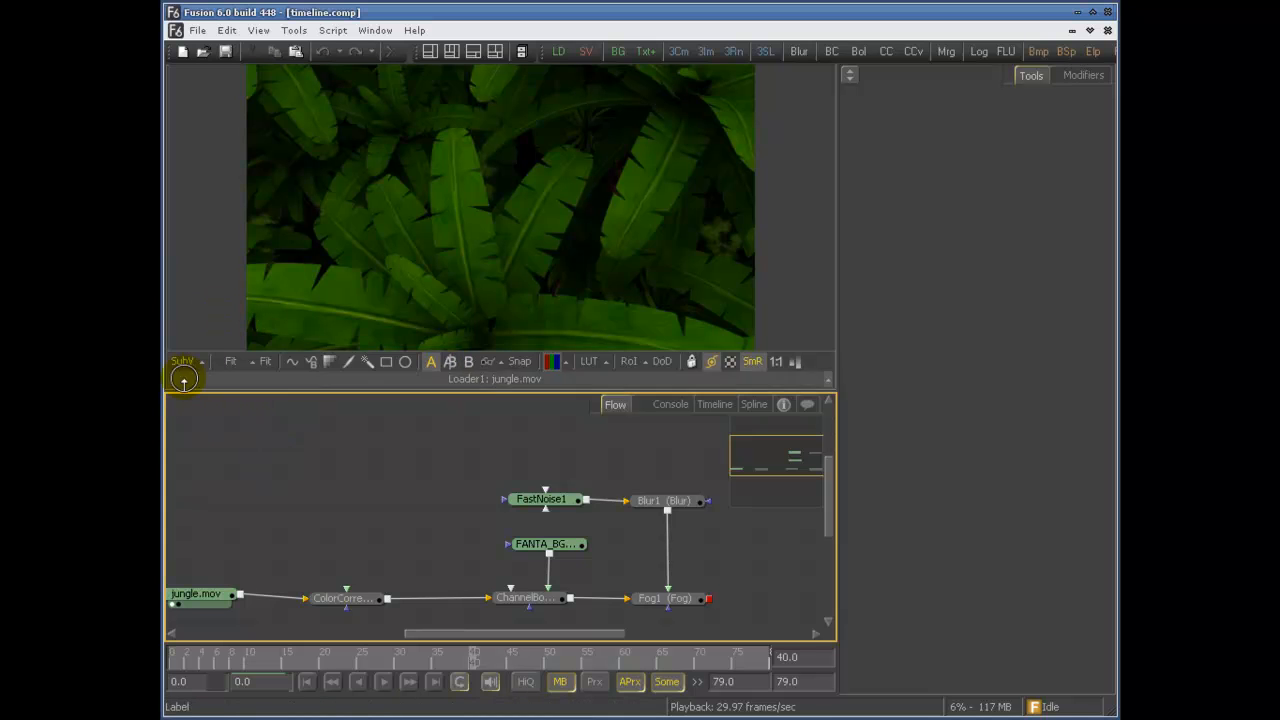
- Display the sub view in the viewer and set its type to 2D Viewer
click(181, 362)
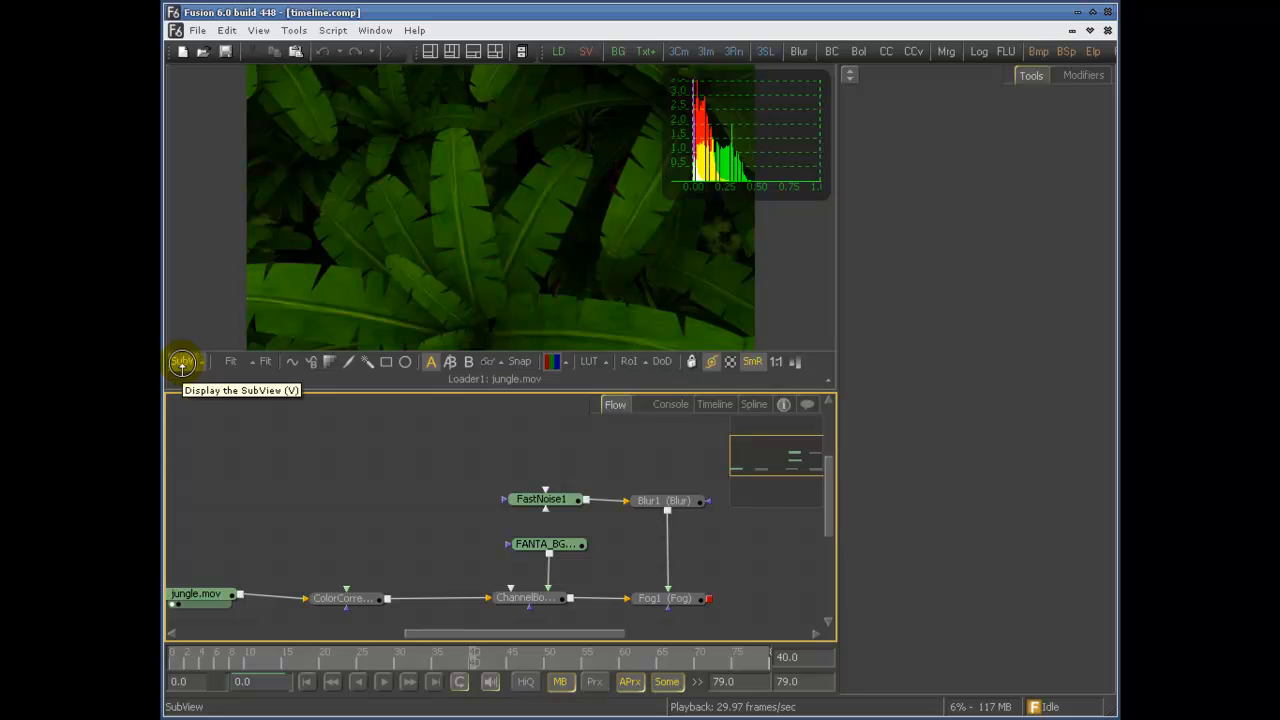
click(200, 365)
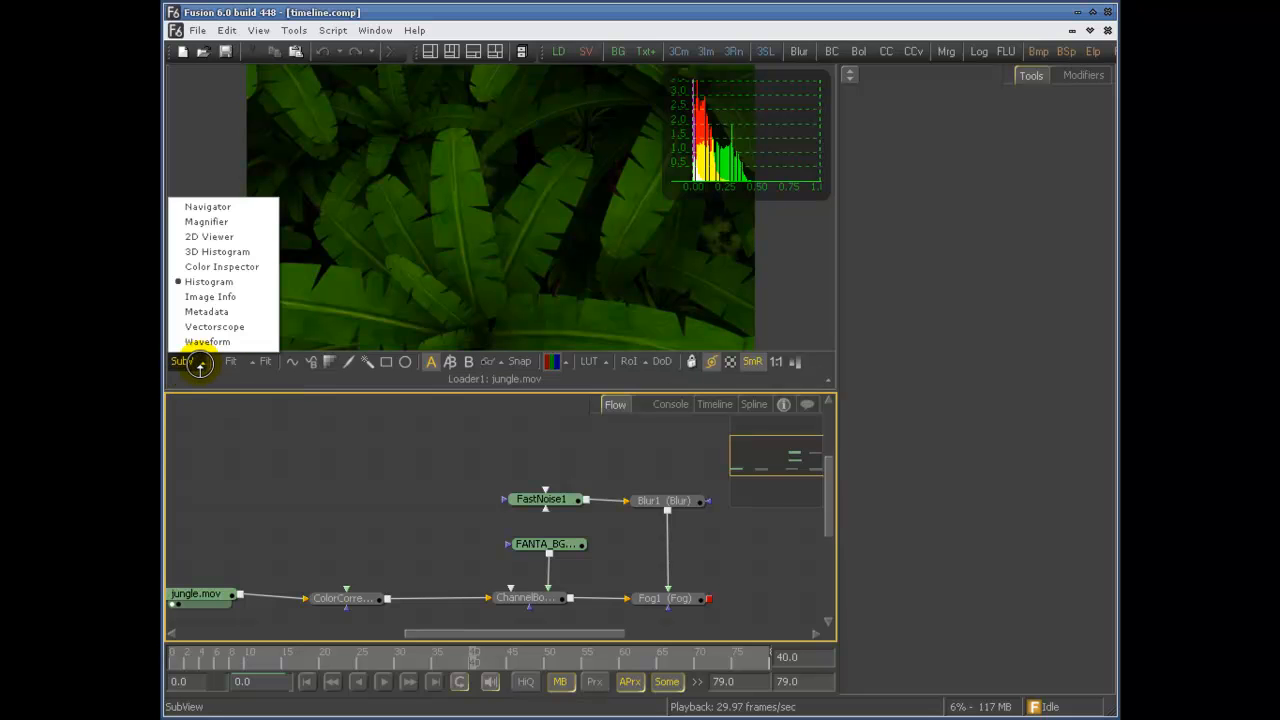
click(249, 221)
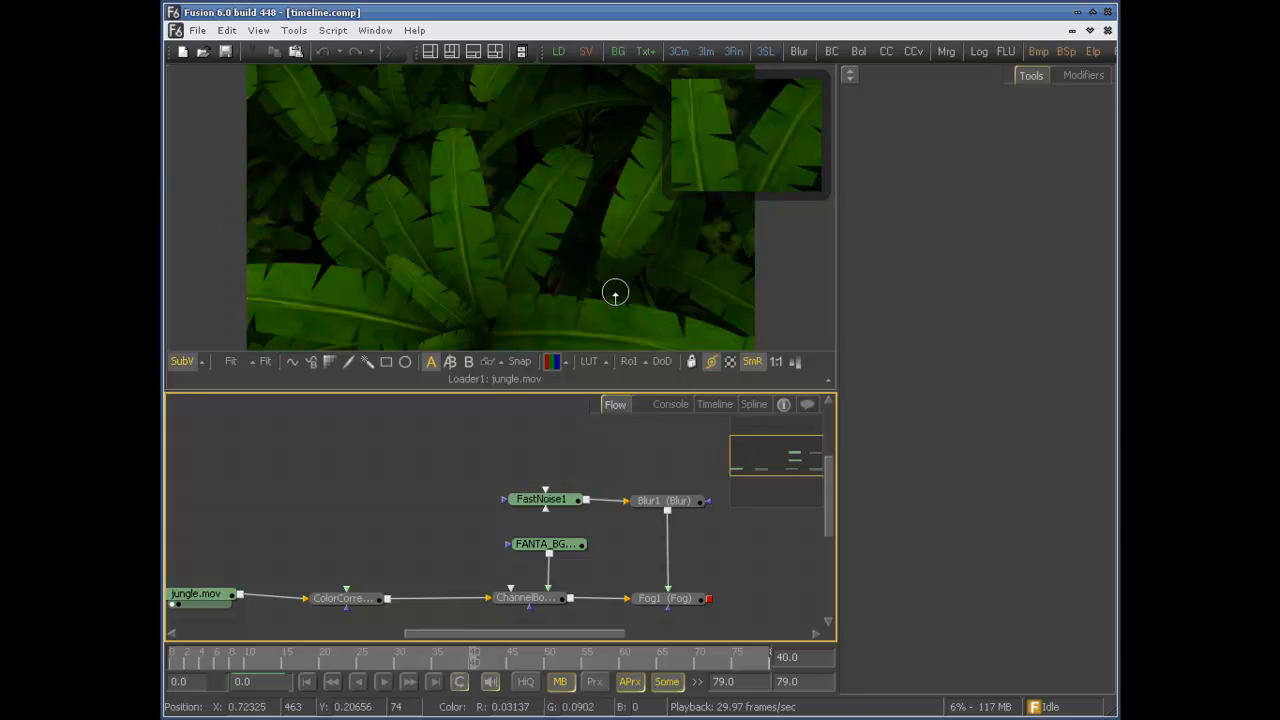
- Load the ColorCorrector1 node's output into the sub view while the main view keeps showing jungle.mov
drag(555, 260, 470, 247)
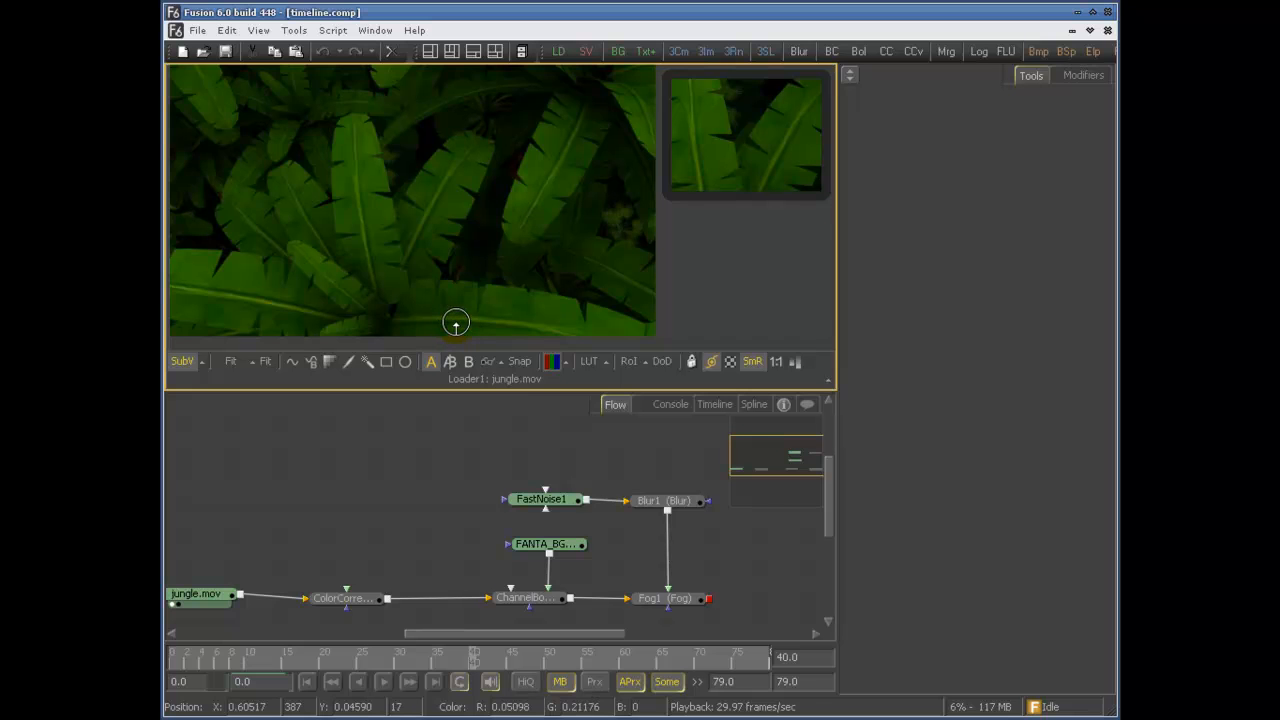
drag(334, 298, 360, 314)
drag(403, 215, 446, 219)
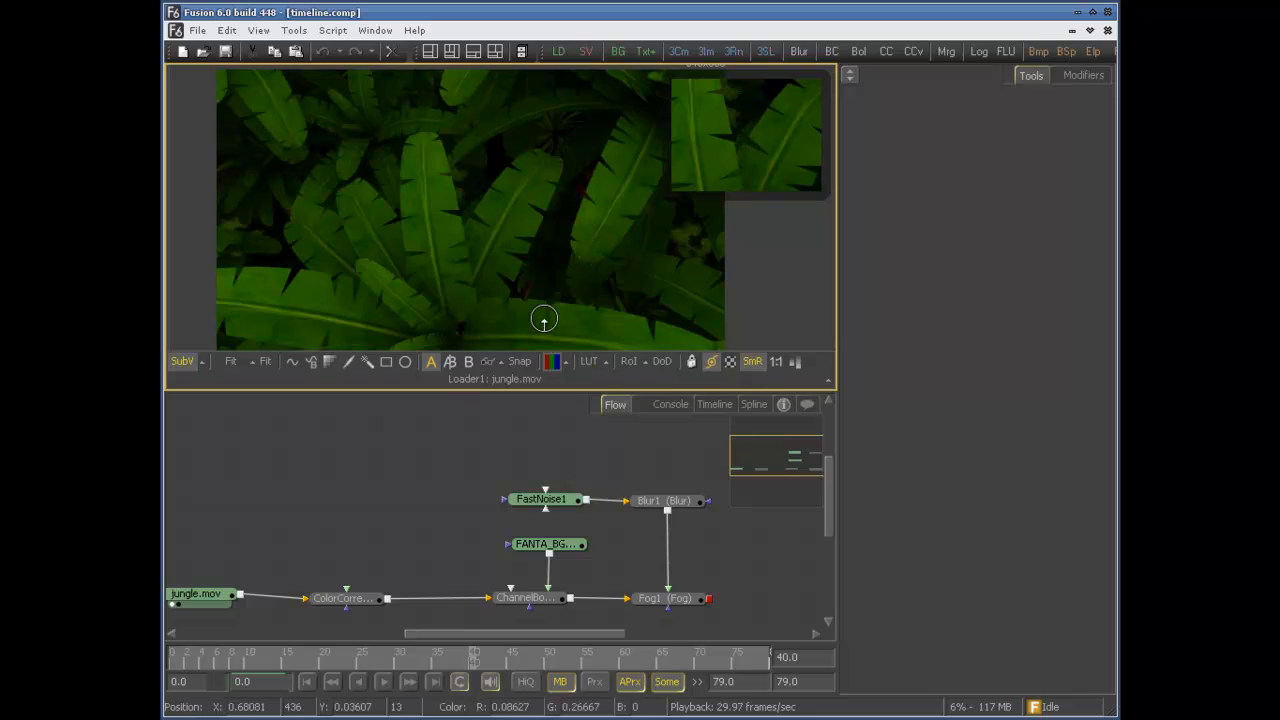
drag(289, 443, 411, 423)
drag(444, 490, 394, 451)
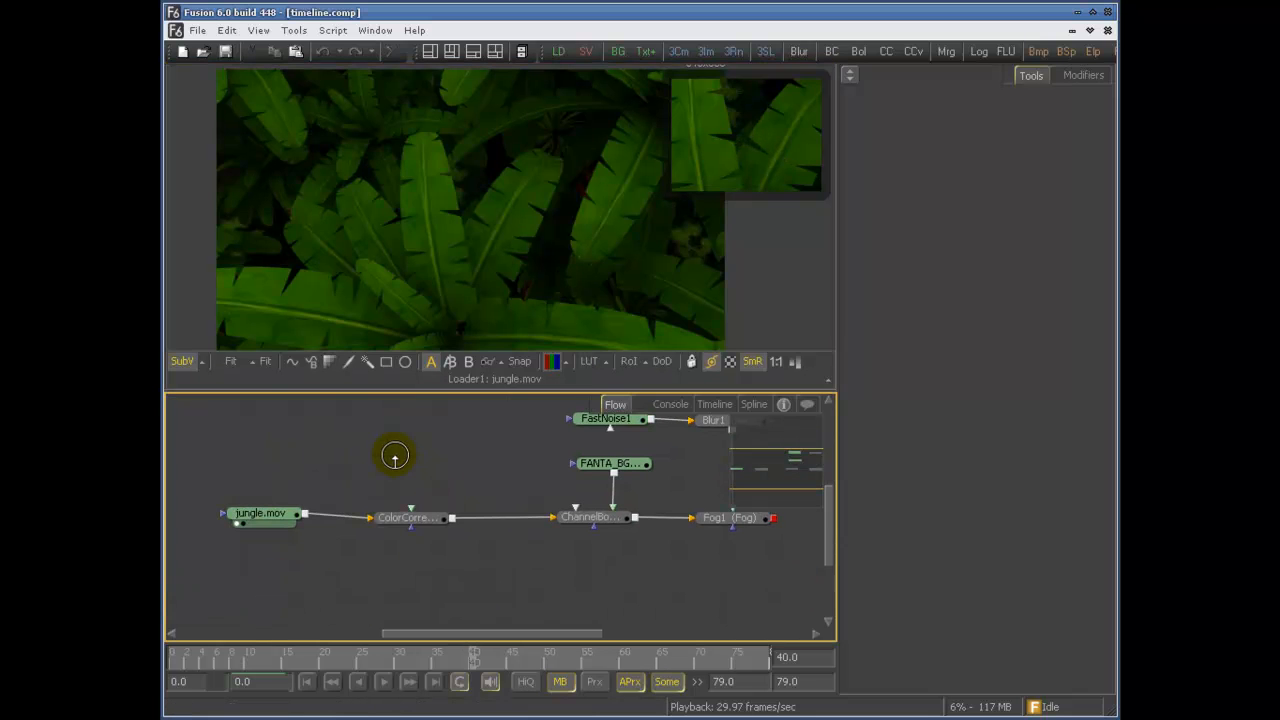
click(417, 515)
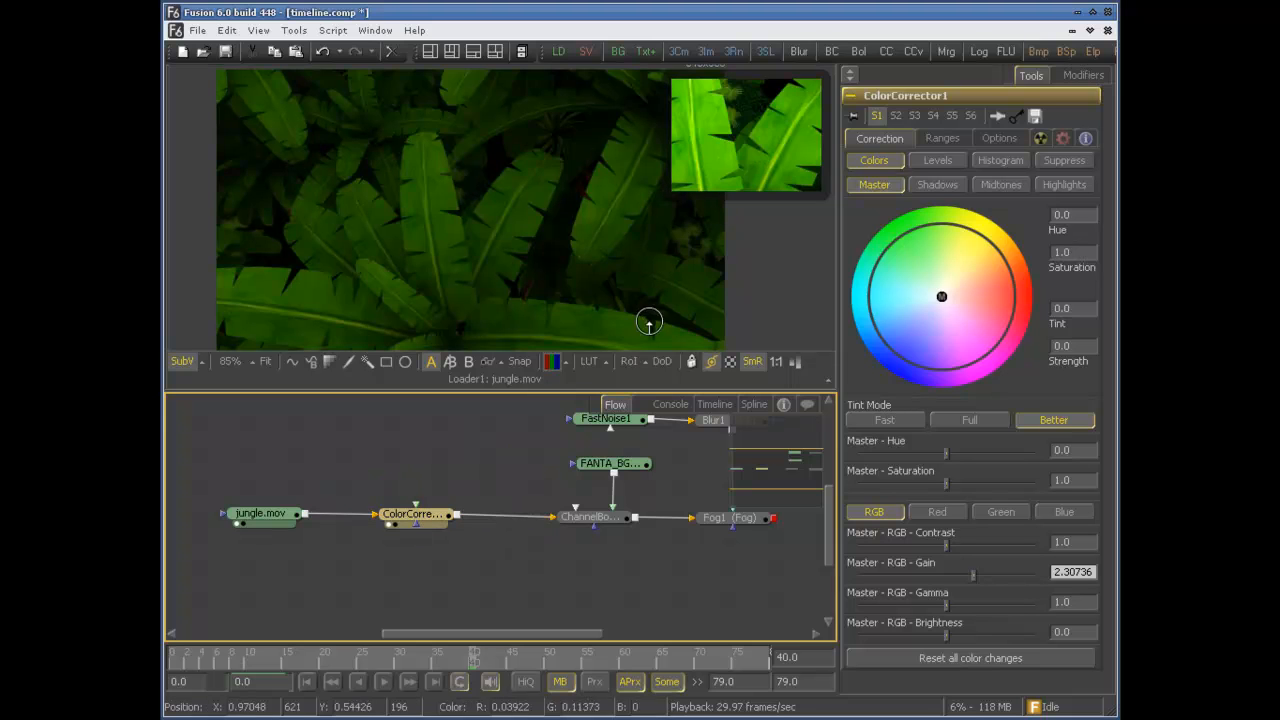
- Zoom the sub view's image in to 400% and back out to 25%, and review the available sub view types
scroll(746, 138, up, 3)
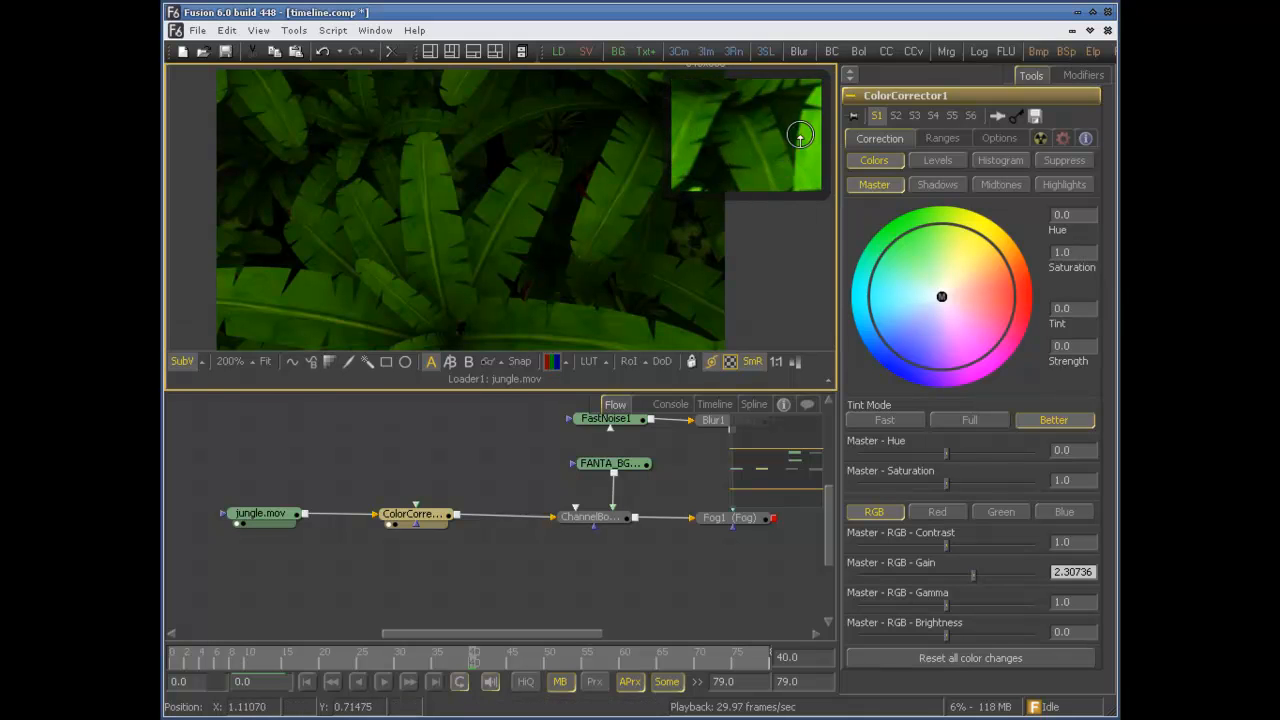
scroll(720, 134, up, 2)
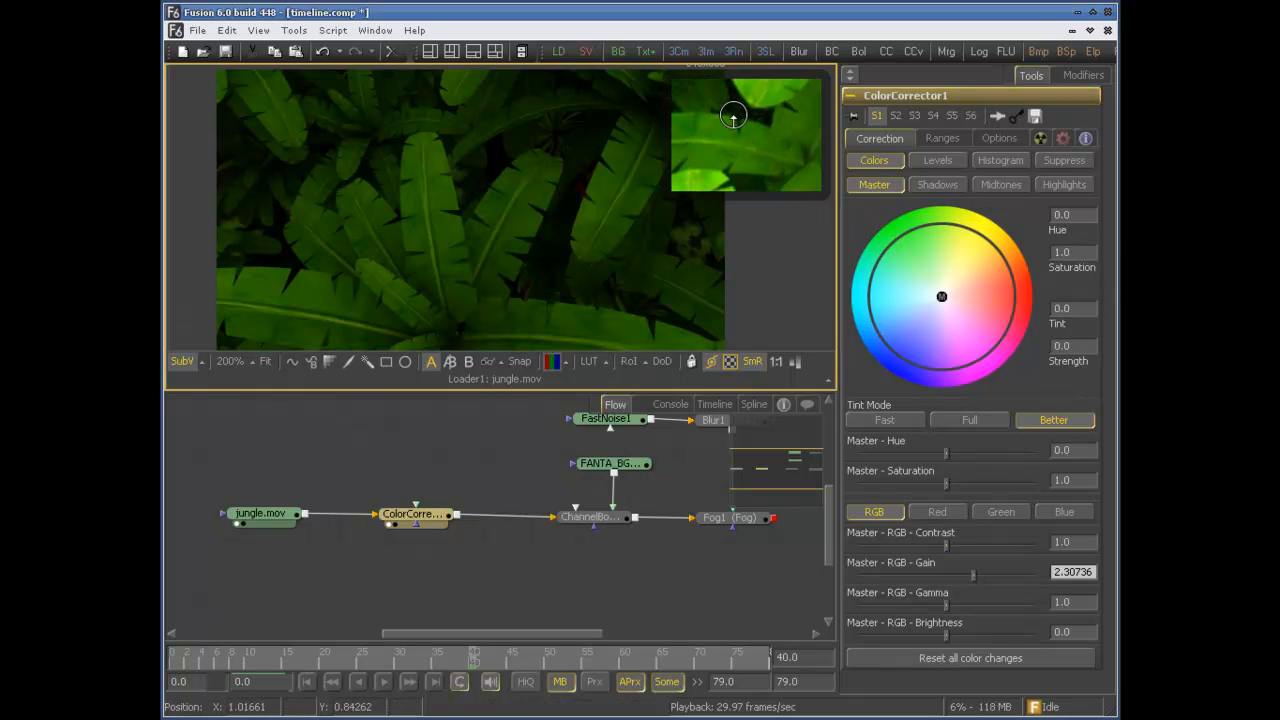
scroll(733, 117, down, 3)
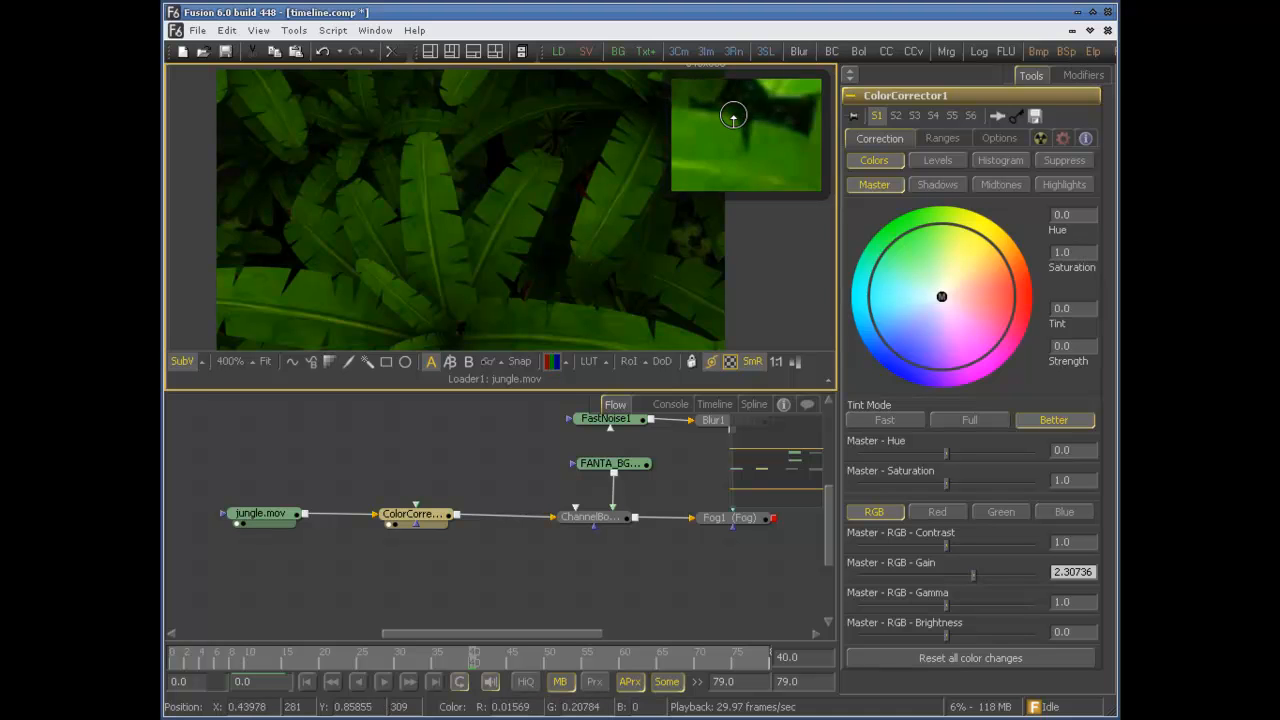
scroll(733, 117, down, 4)
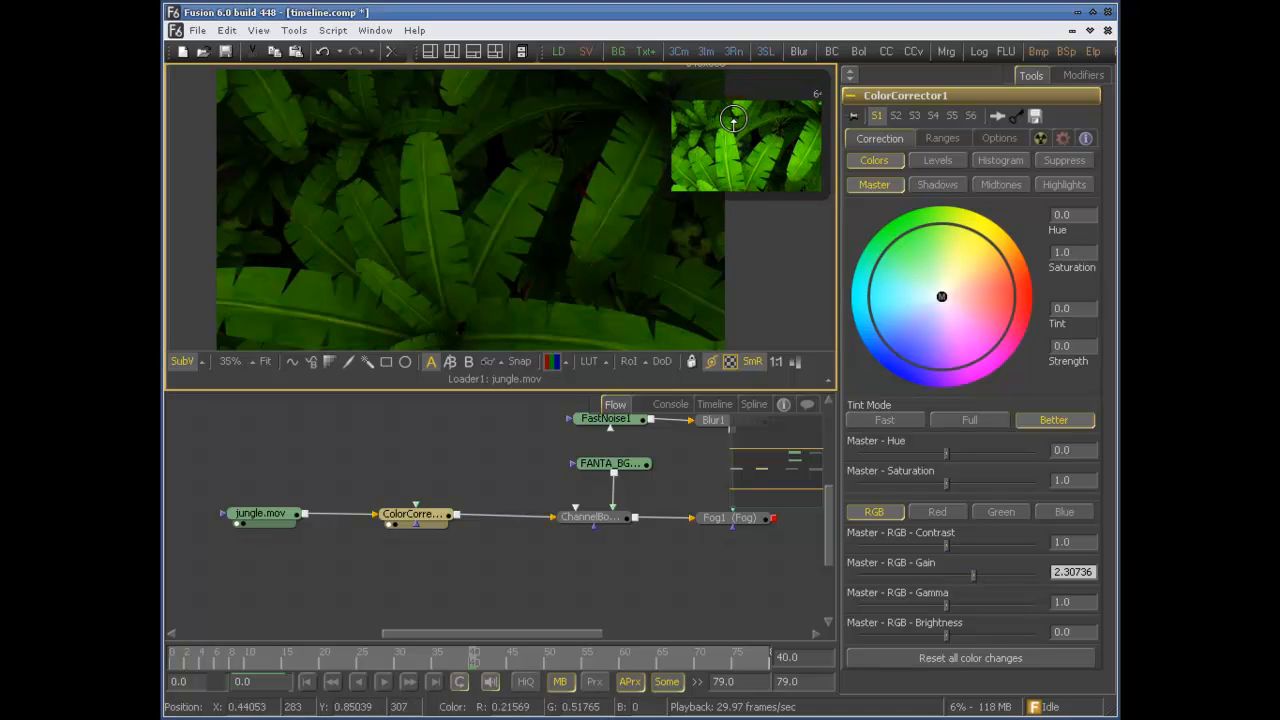
scroll(772, 150, down, 1)
scroll(757, 140, up, 1)
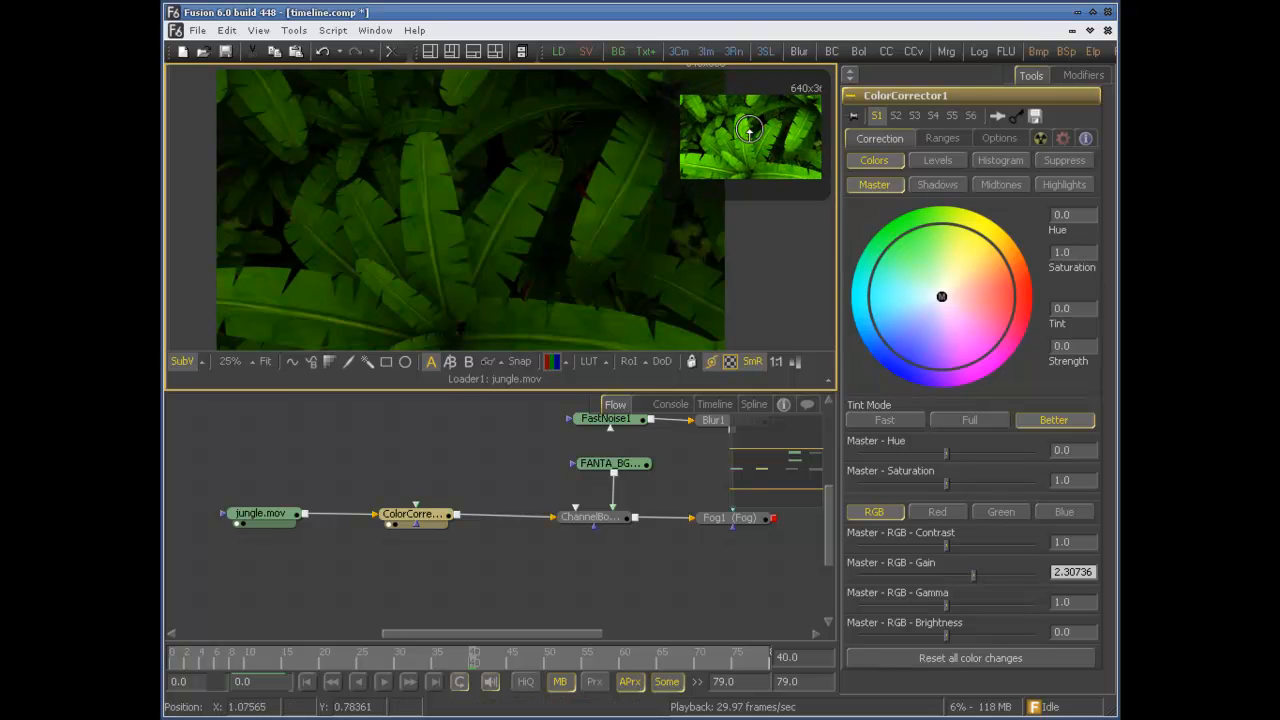
click(201, 362)
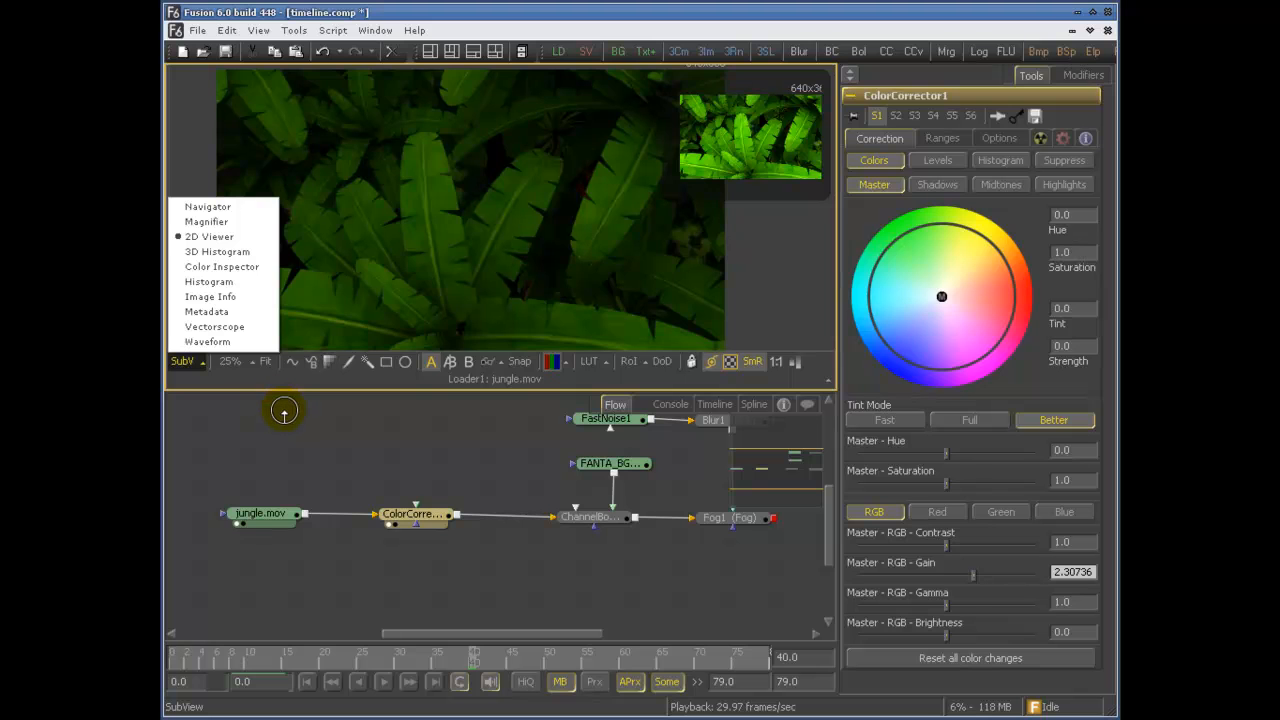
click(284, 410)
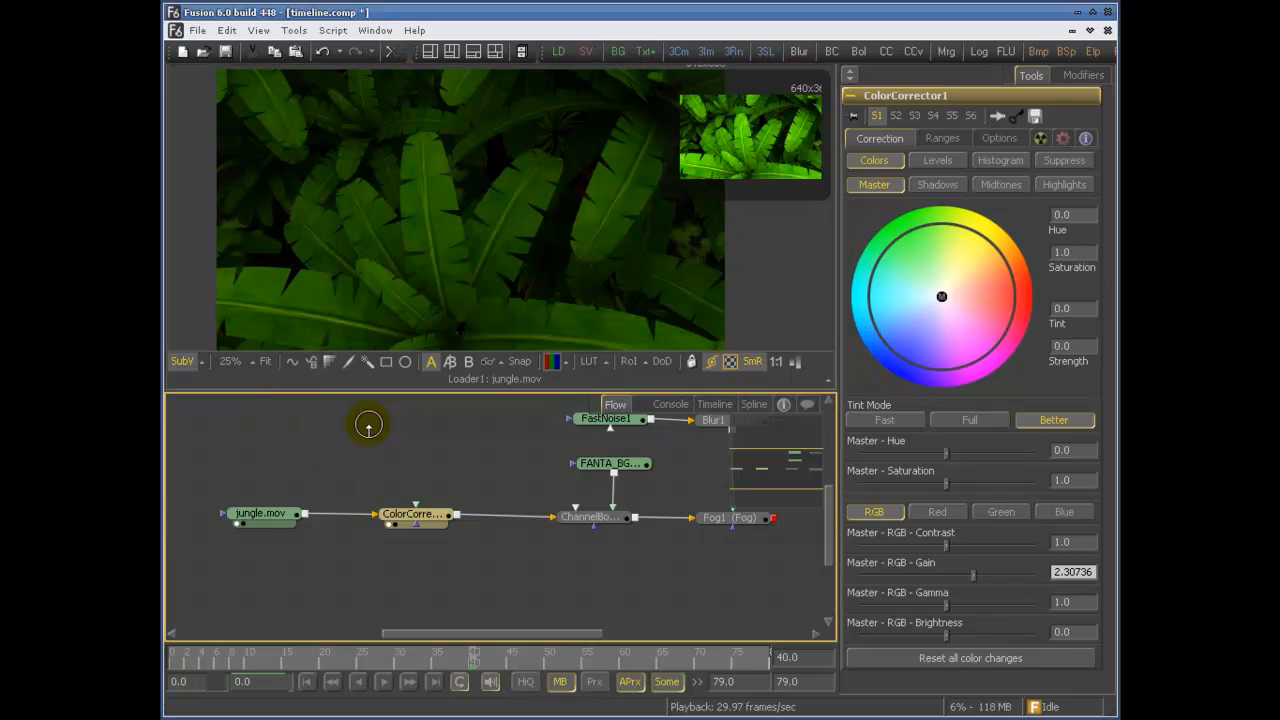
- Add an ImagePlane3D node fed by jungle.mov and show it in perspective in the main viewer
drag(339, 405, 383, 417)
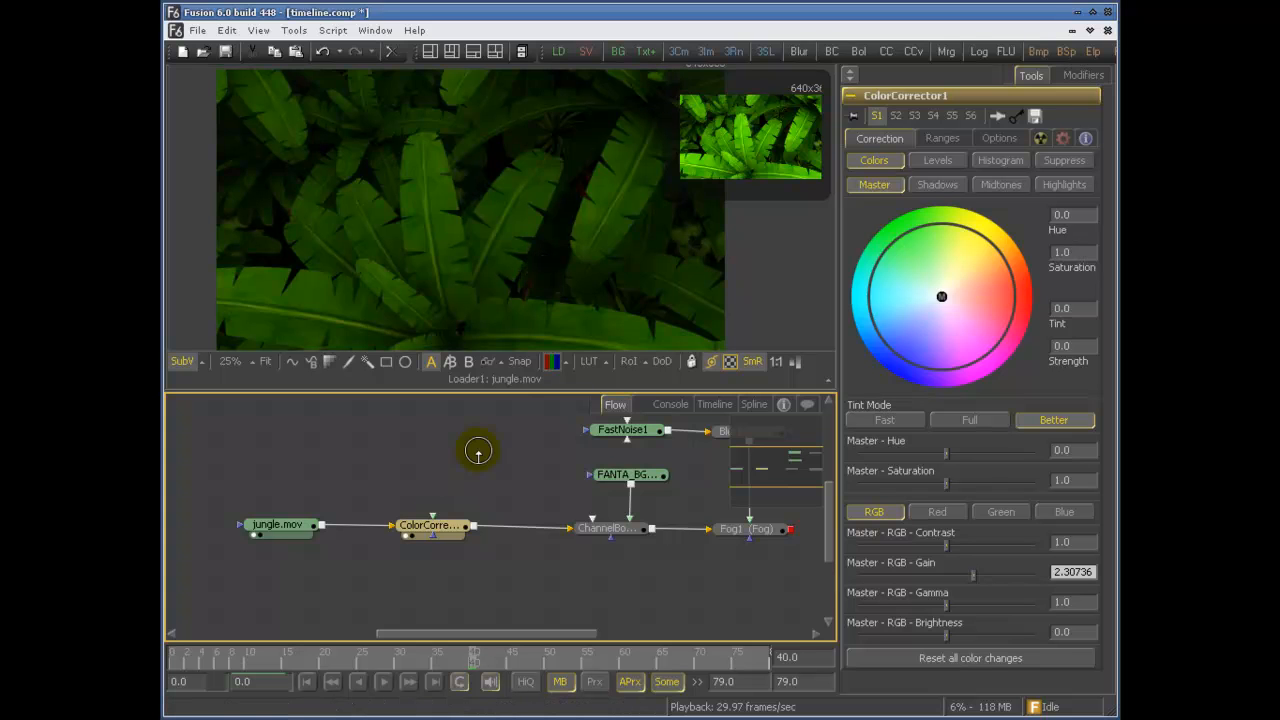
drag(707, 53, 409, 436)
drag(322, 527, 446, 208)
drag(439, 283, 371, 337)
key(ctrl+f)
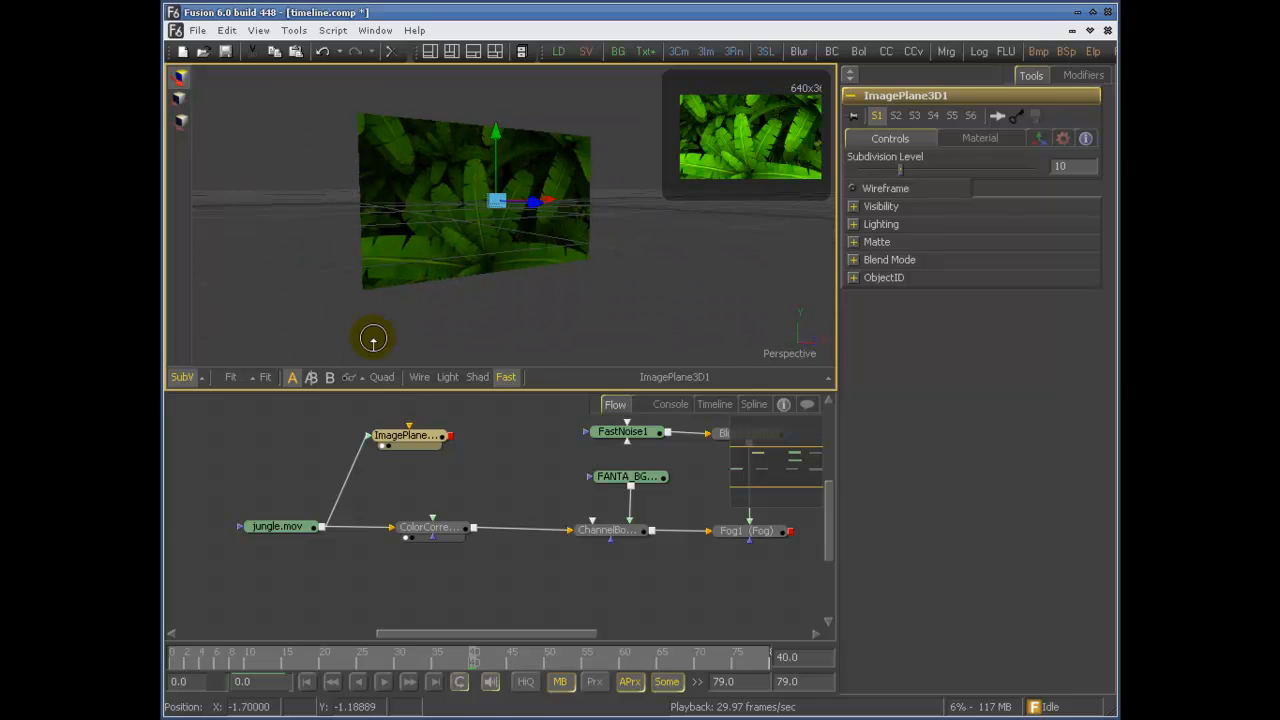
- Switch the sub view to a 3D view of the image plane and inspect the plane separately in both views
click(201, 385)
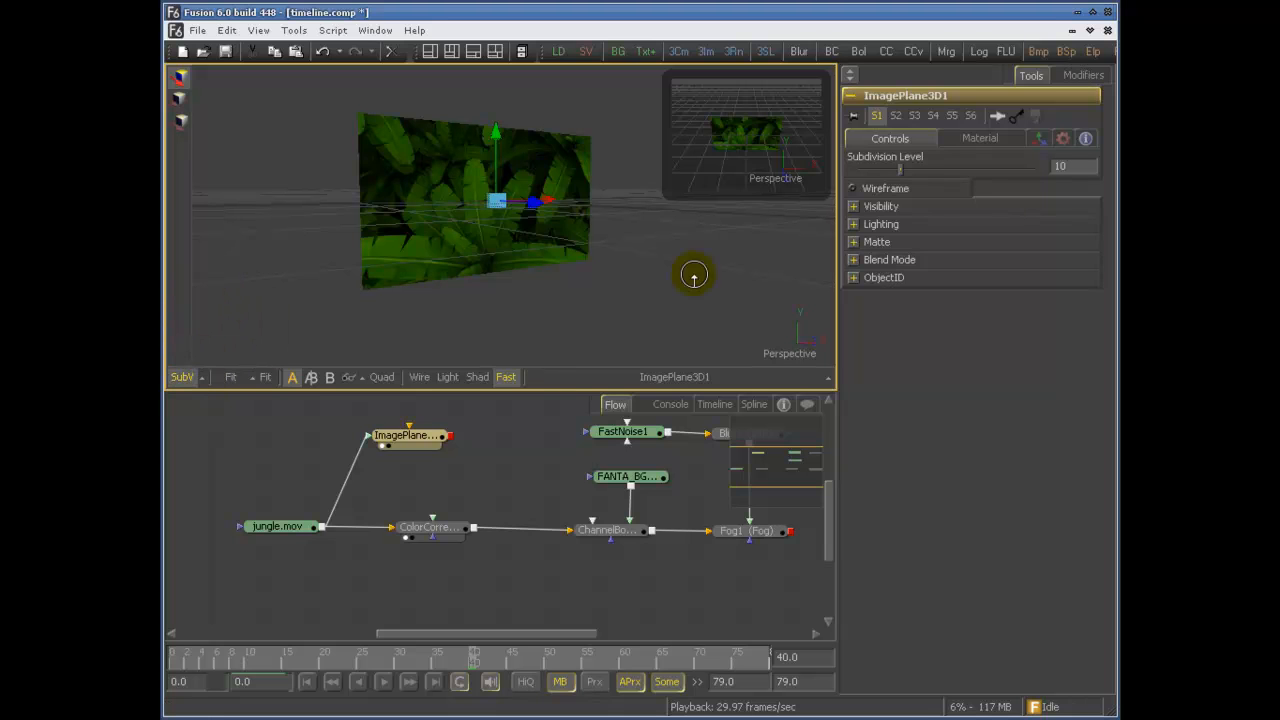
drag(750, 170, 751, 138)
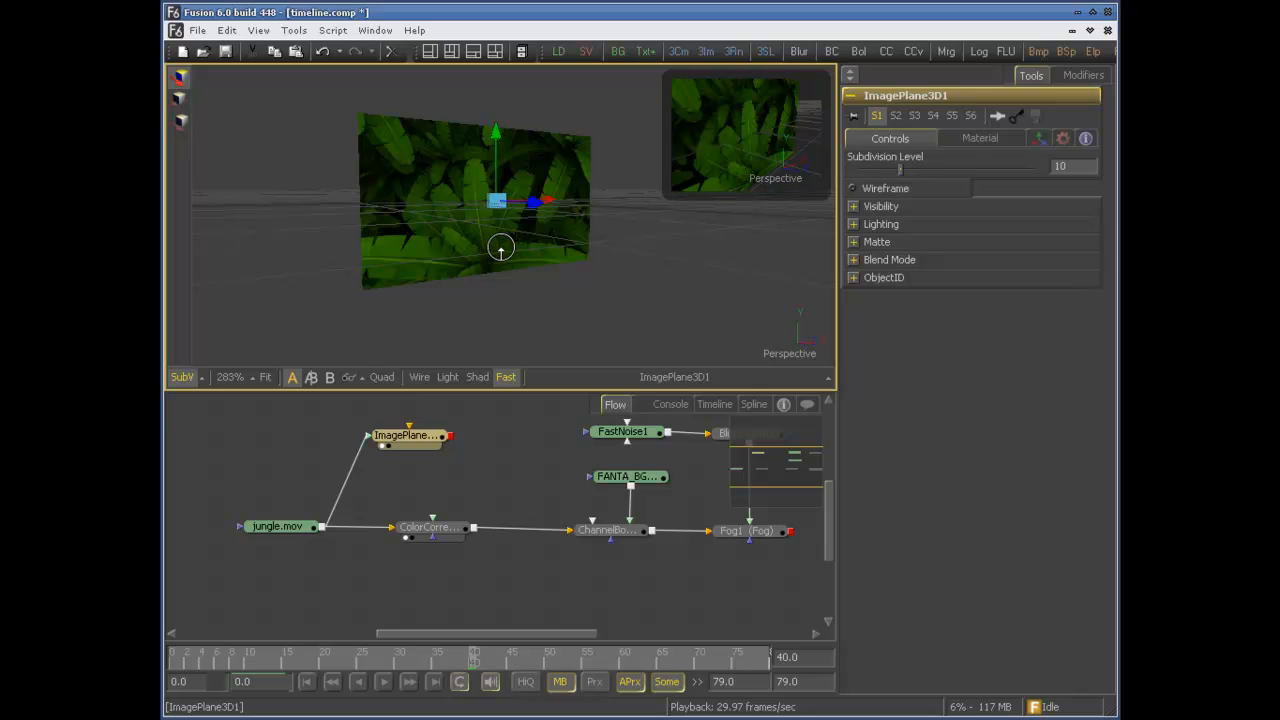
scroll(501, 246, up, 3)
scroll(501, 246, down, 5)
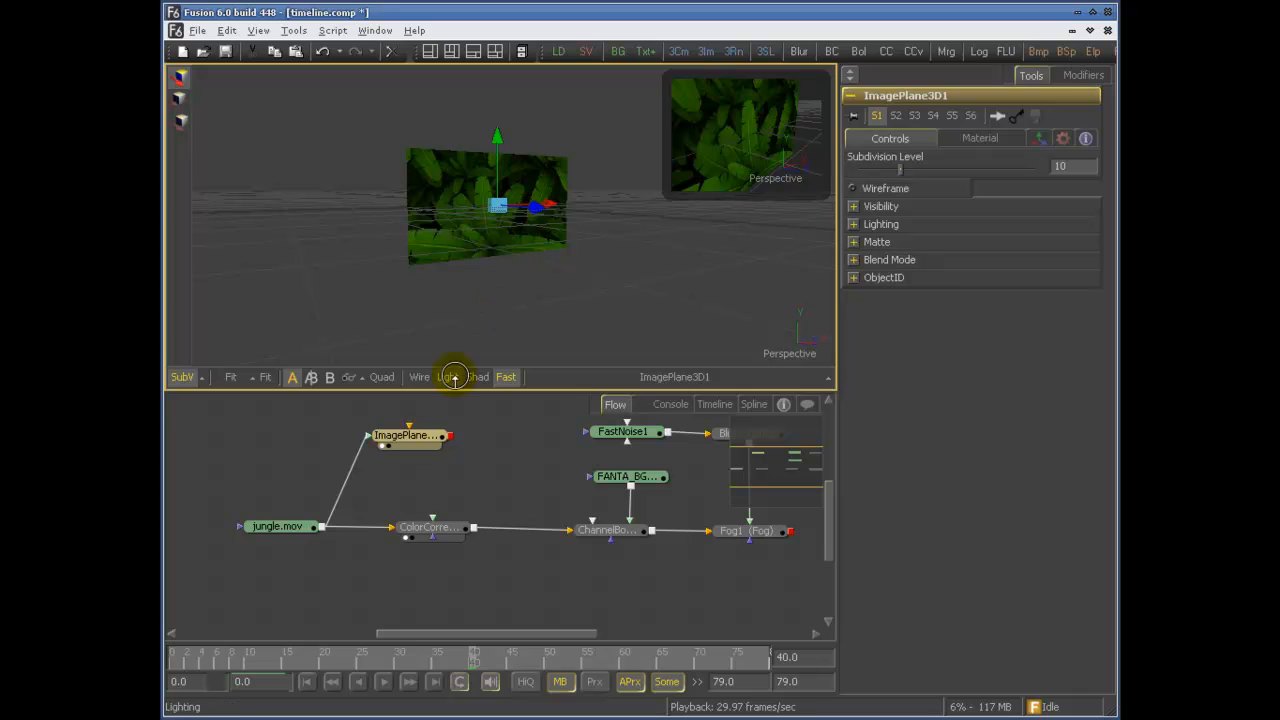
scroll(449, 503, up, 1)
- Delete the ImagePlane3D node from the flow
drag(494, 440, 386, 471)
key(Delete)
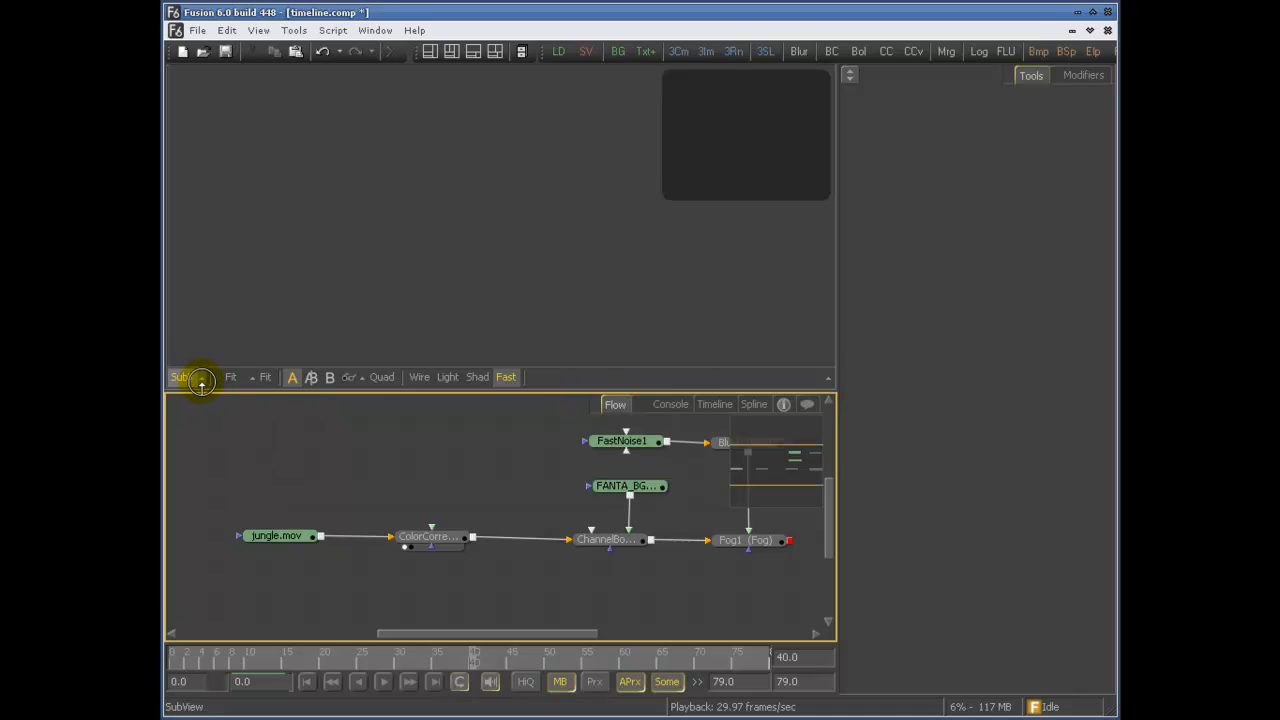
click(537, 241)
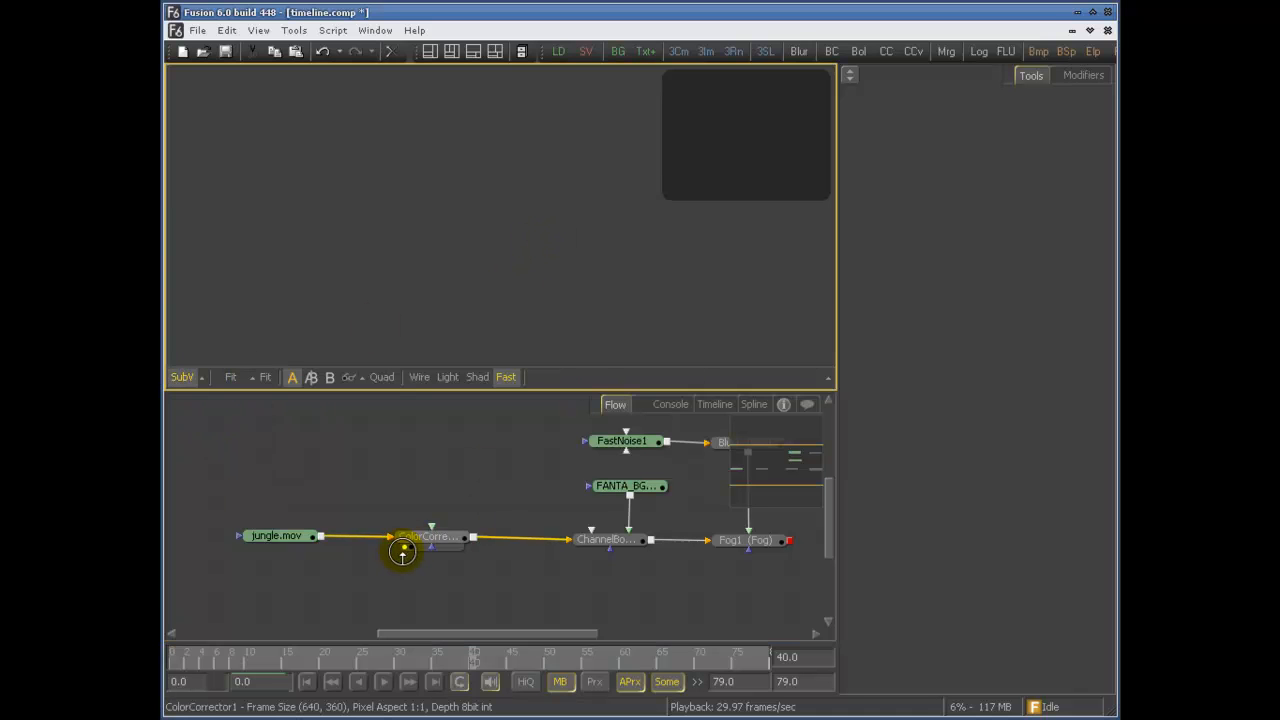
- Show jungle.mov in the main viewer and set the sub view type to Histogram
drag(300, 537, 323, 249)
click(202, 363)
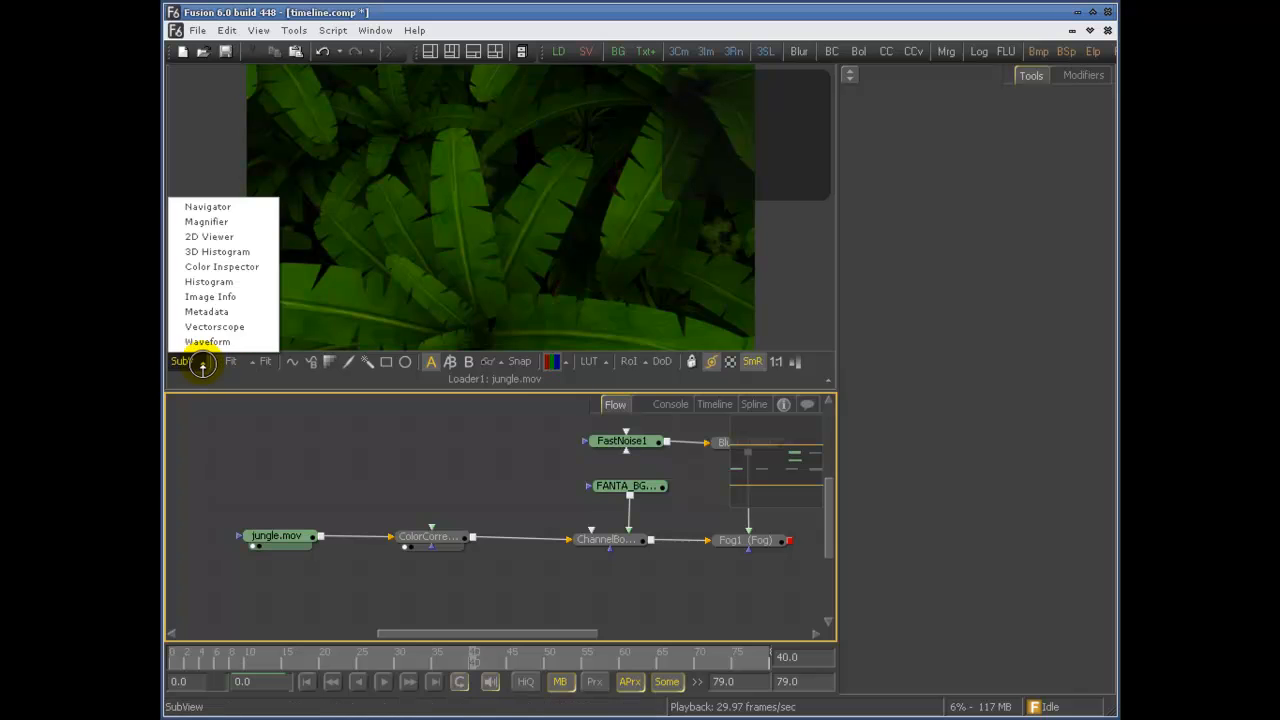
click(208, 282)
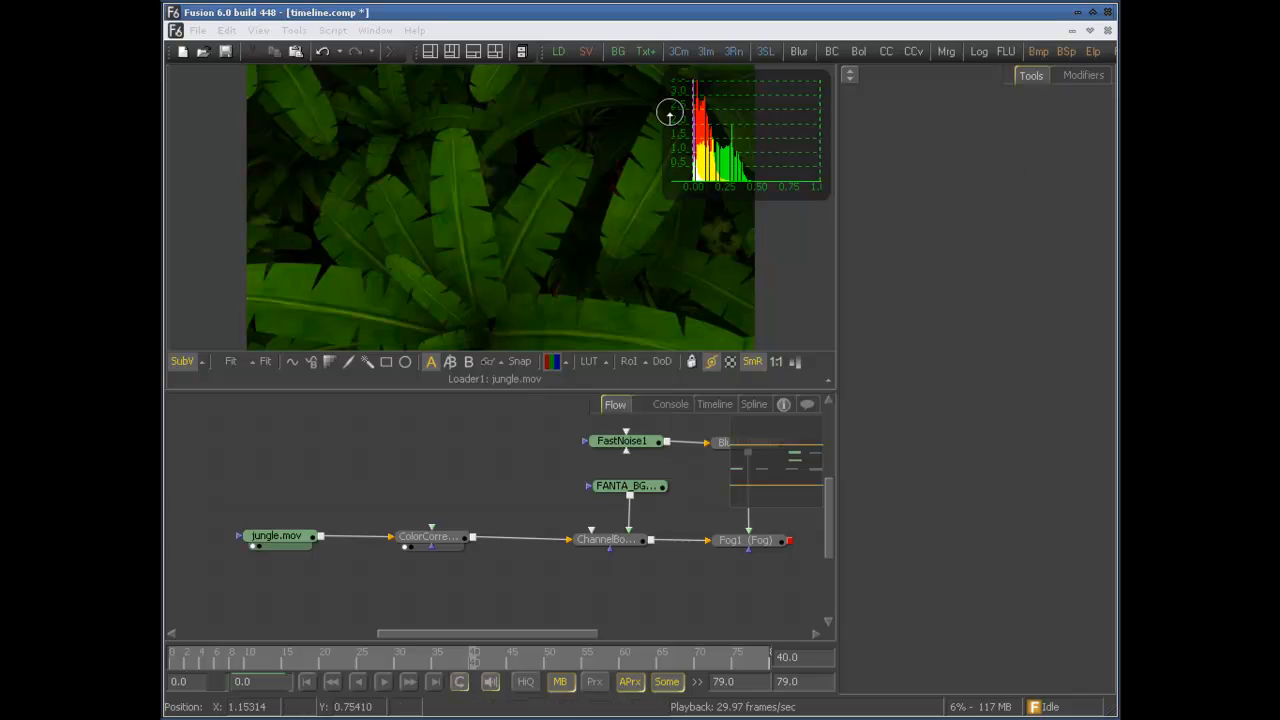
drag(704, 248, 577, 252)
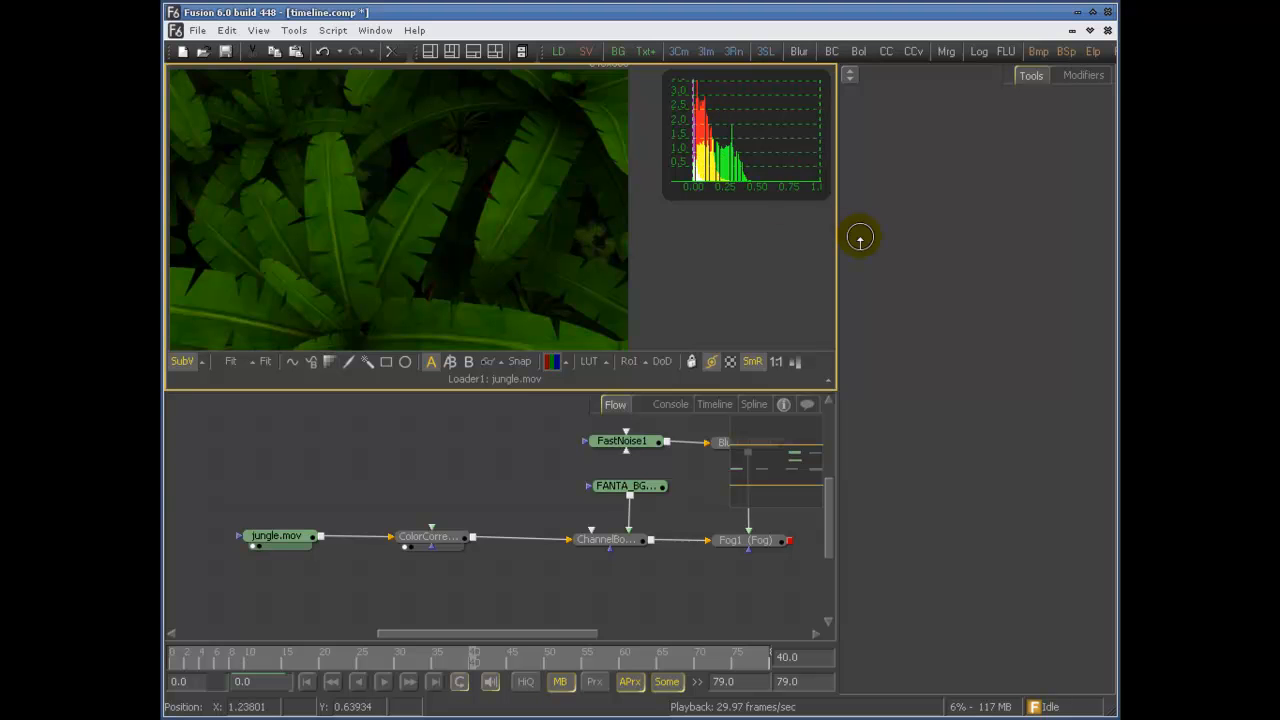
- Hide the red and green channels in the sub view's histogram
right_click(706, 124)
right_click(718, 85)
mouse_move(749, 88)
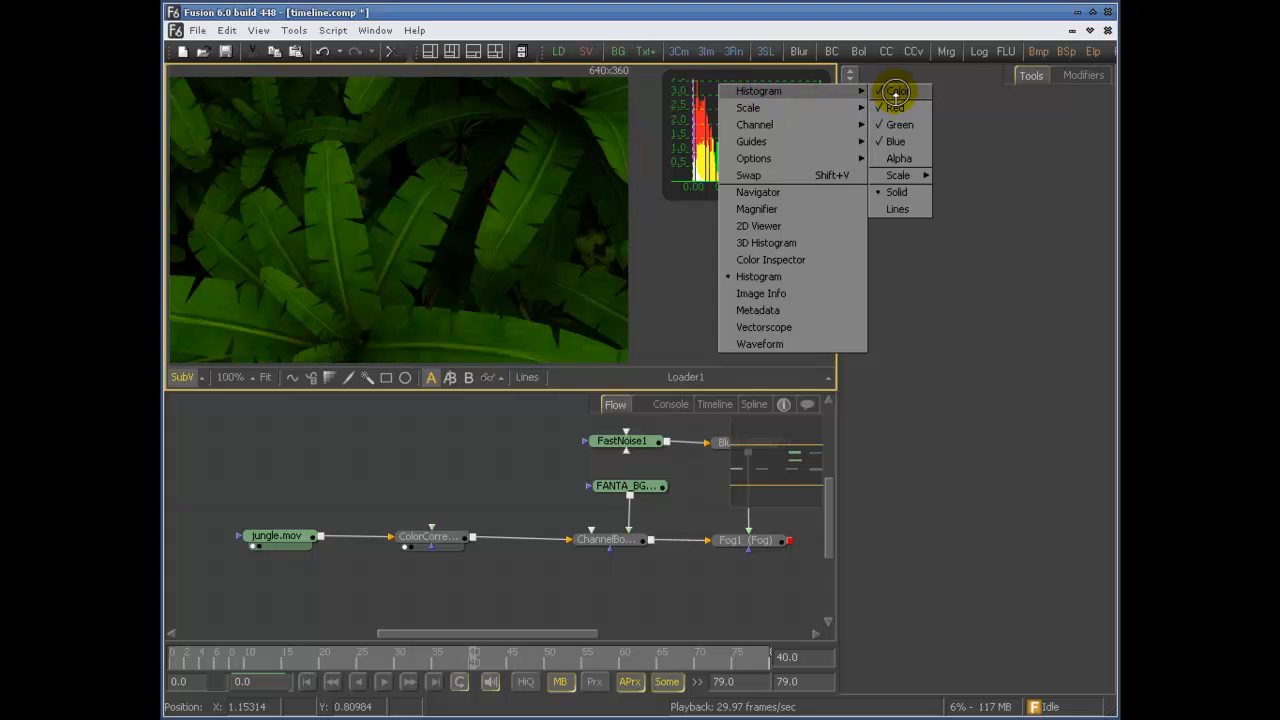
click(898, 107)
right_click(765, 100)
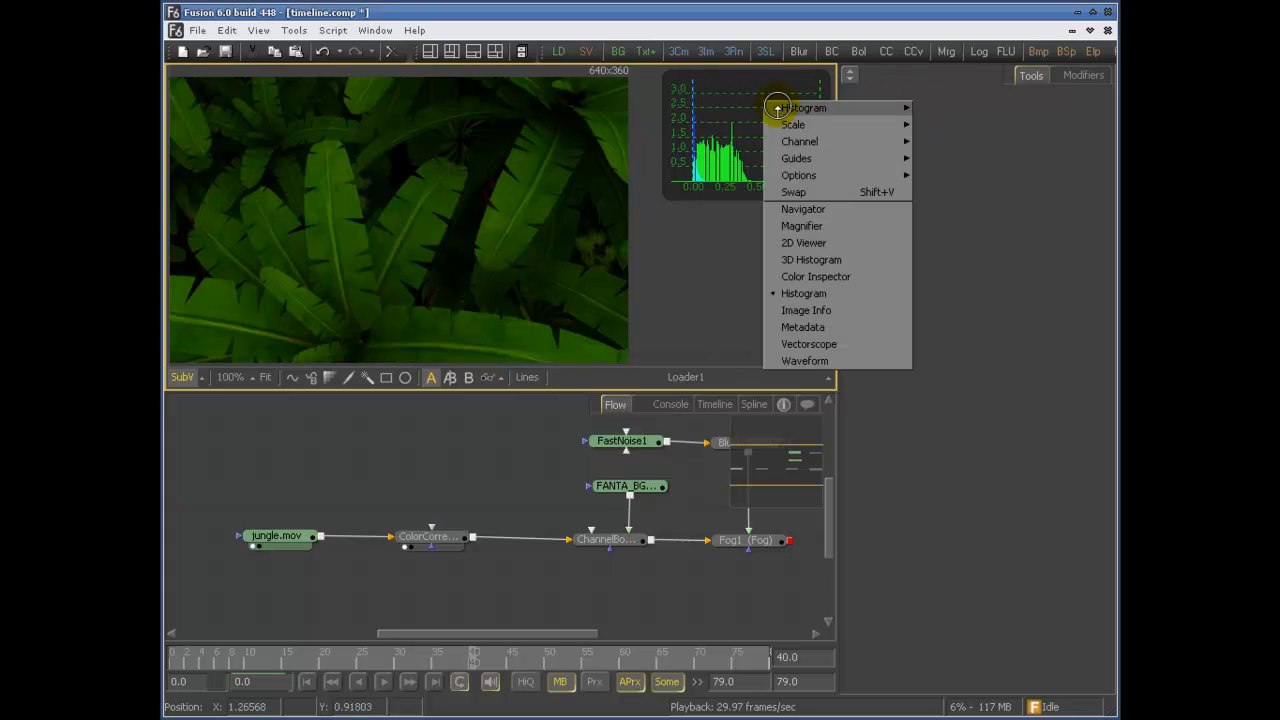
mouse_move(857, 107)
click(937, 141)
- Turn all color channels of the histogram back on with the Color option
right_click(733, 93)
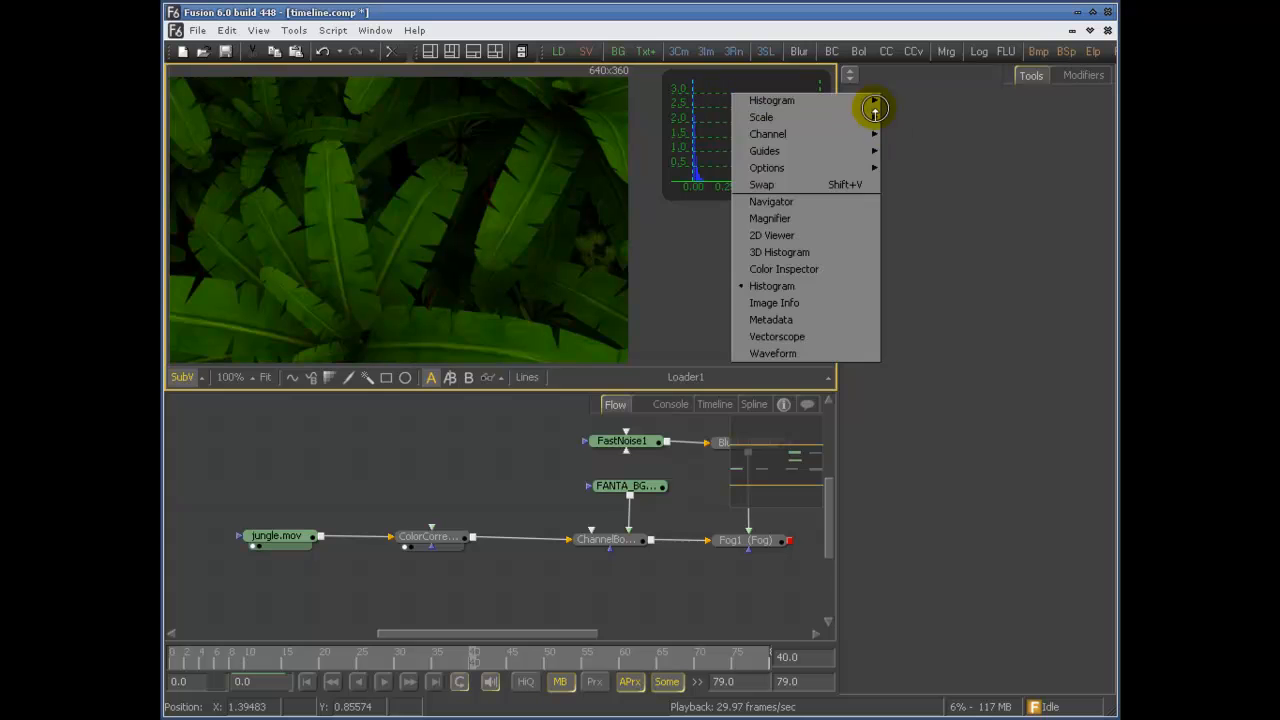
click(720, 123)
right_click(721, 93)
click(897, 100)
- Switch the histogram's drawing style to Lines
right_click(728, 101)
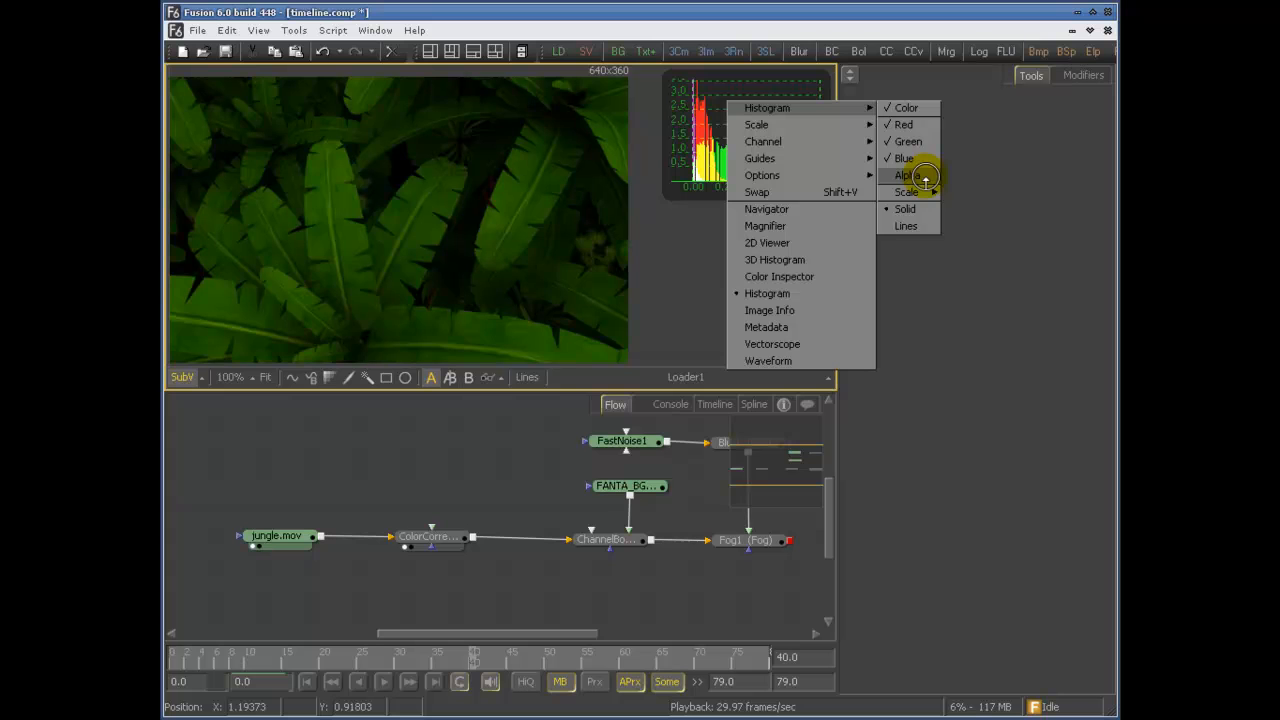
mouse_move(916, 198)
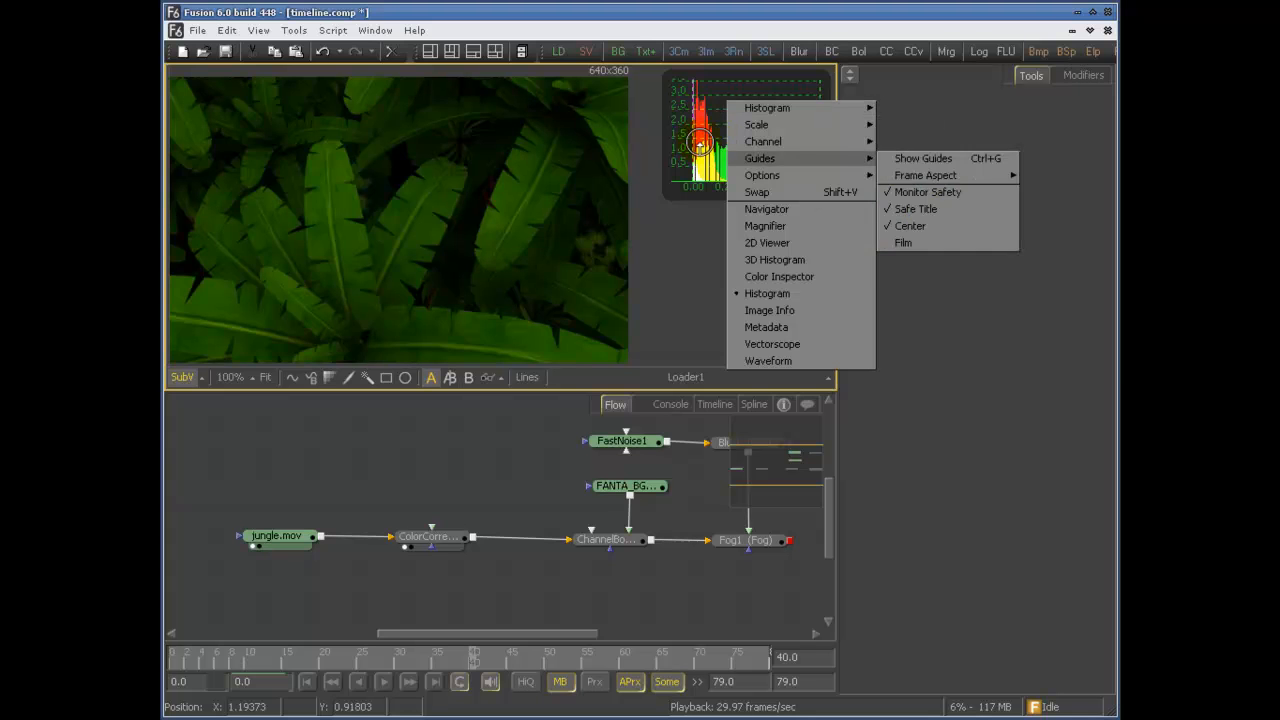
mouse_move(830, 166)
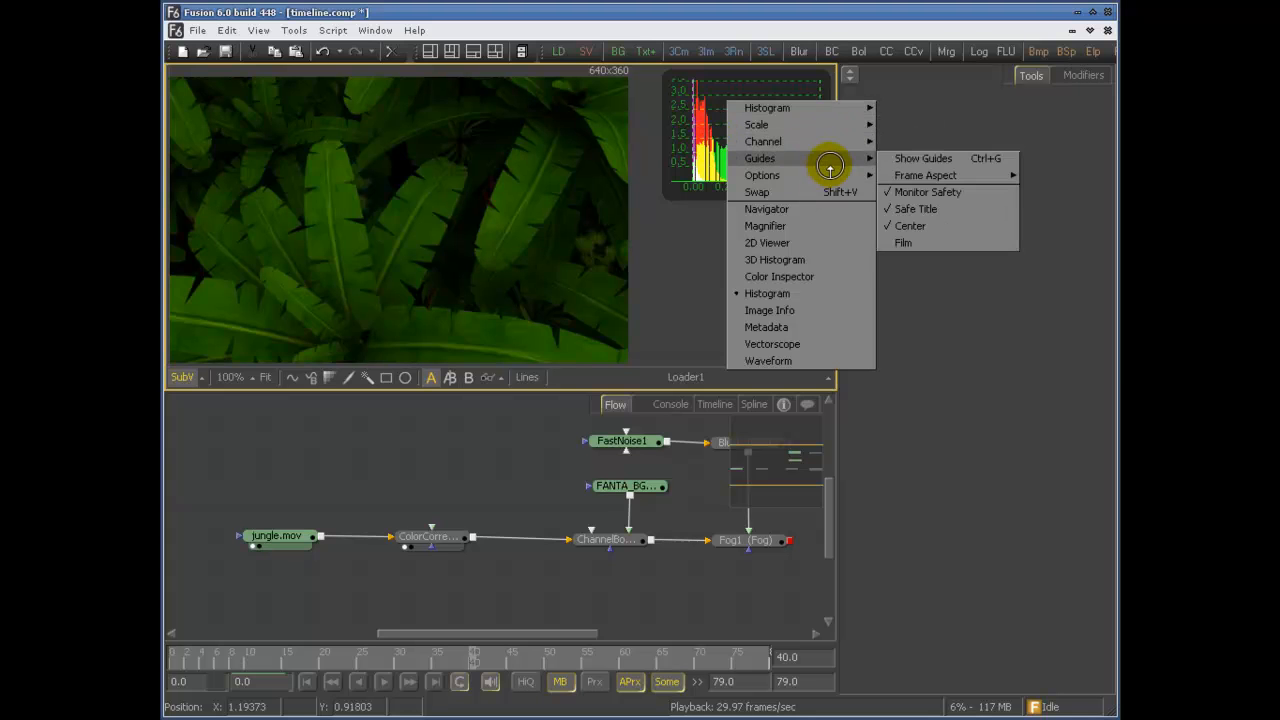
click(915, 225)
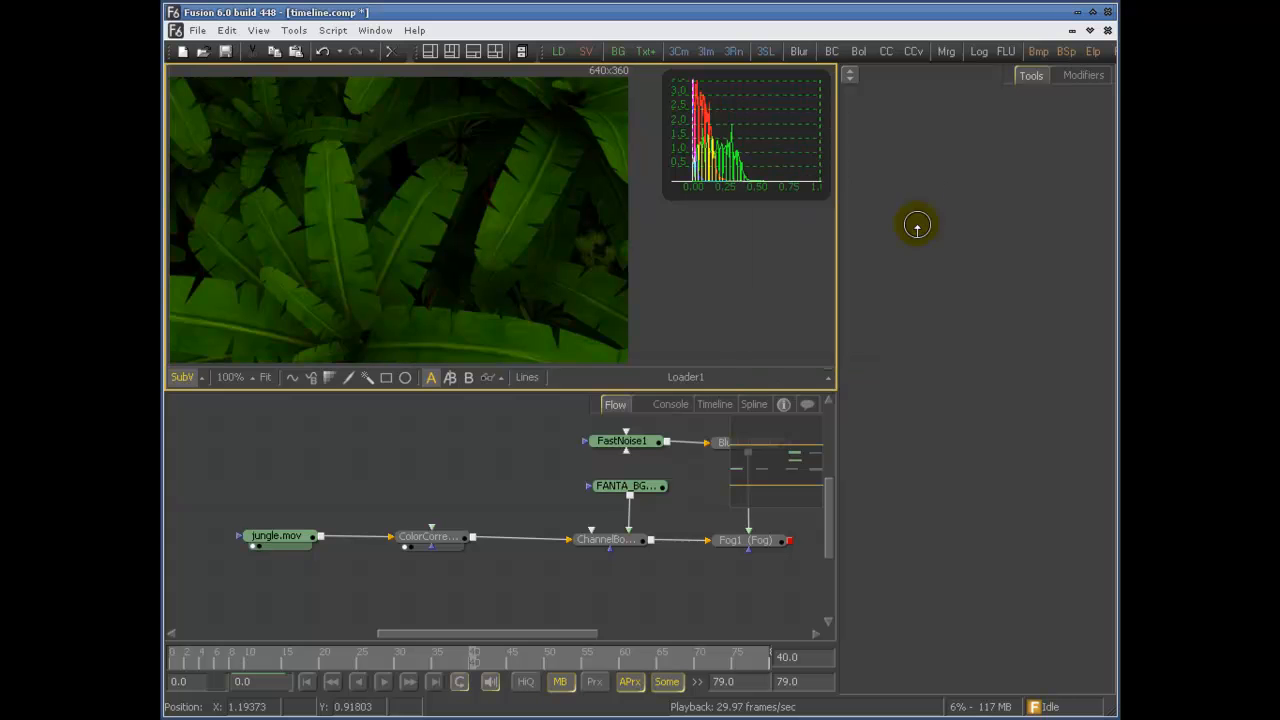
- Set the histogram's drawing style back to Solid
right_click(704, 96)
mouse_move(745, 102)
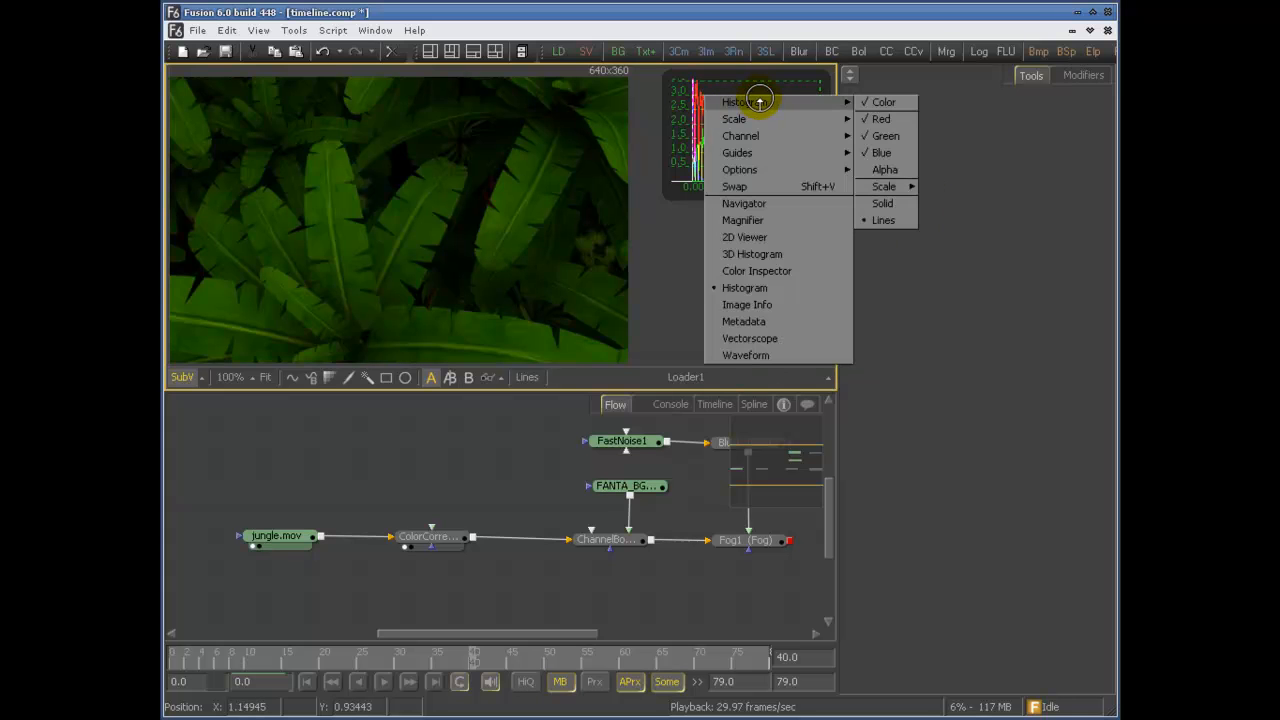
click(882, 203)
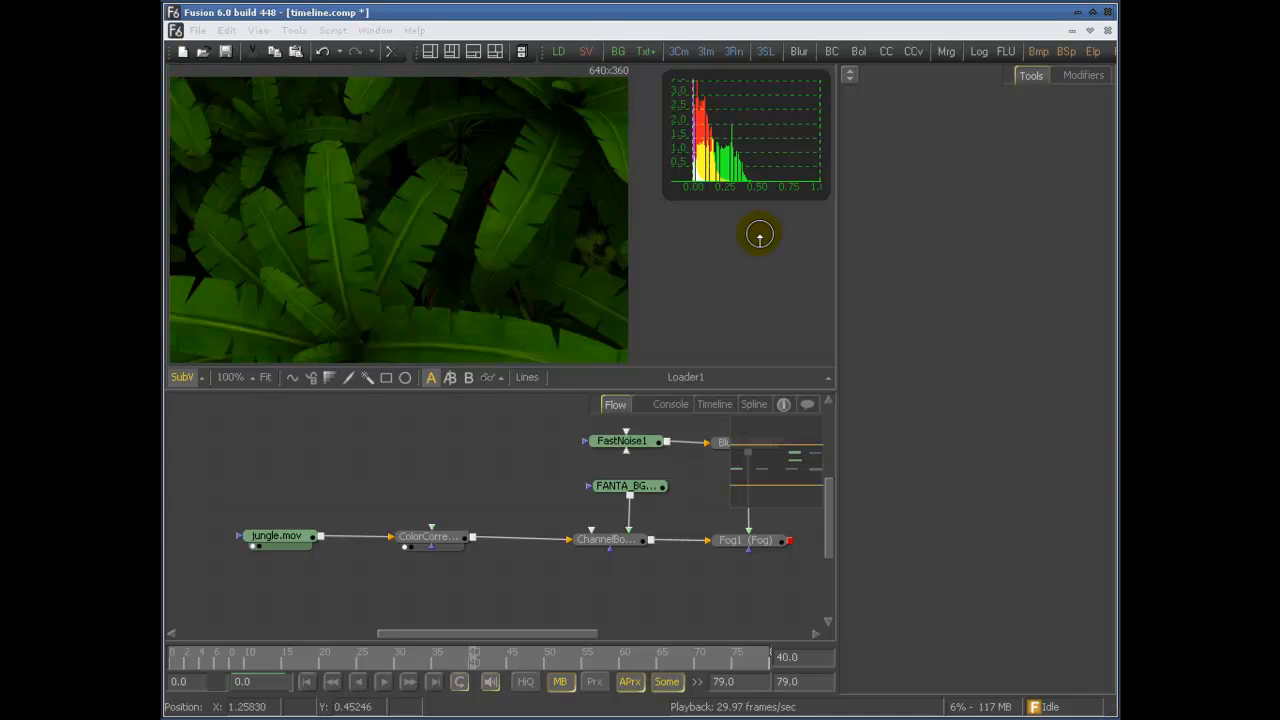
- Modify the Master Hue of the color corrector node after jungle.mov with a Perturb modifier
drag(409, 511, 377, 476)
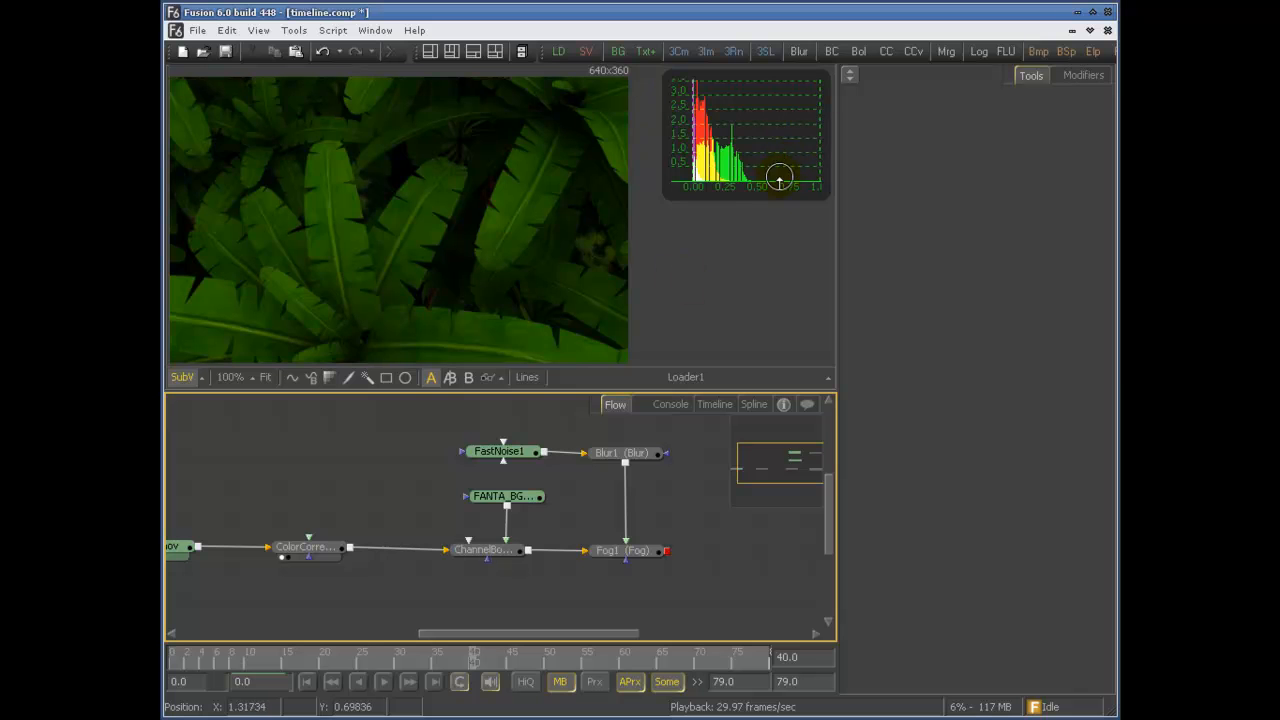
drag(485, 594, 583, 589)
click(400, 530)
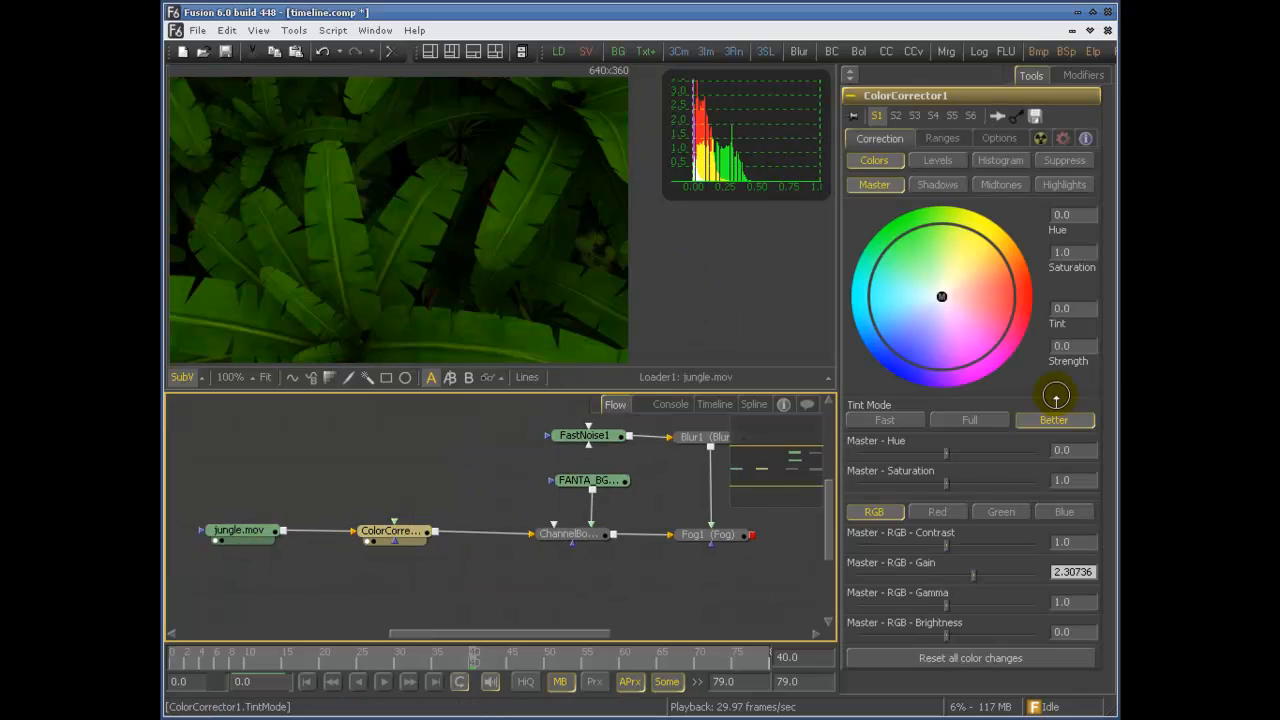
right_click(904, 452)
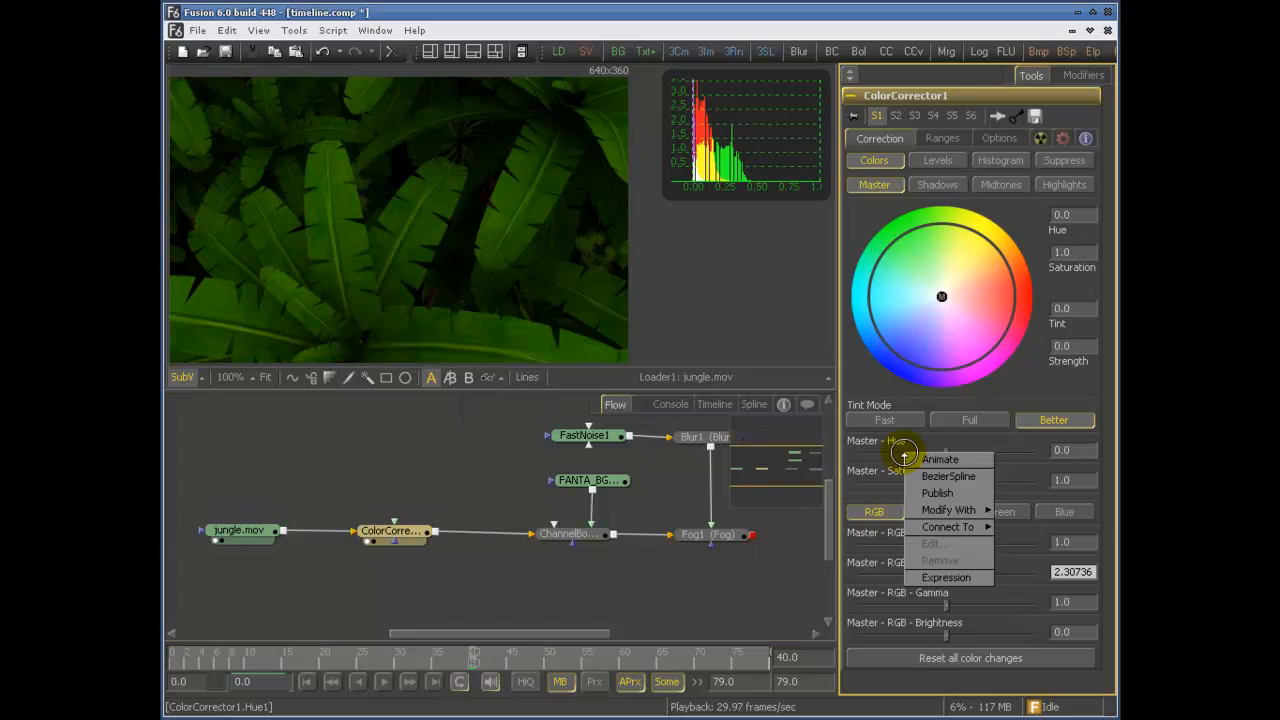
mouse_move(985, 512)
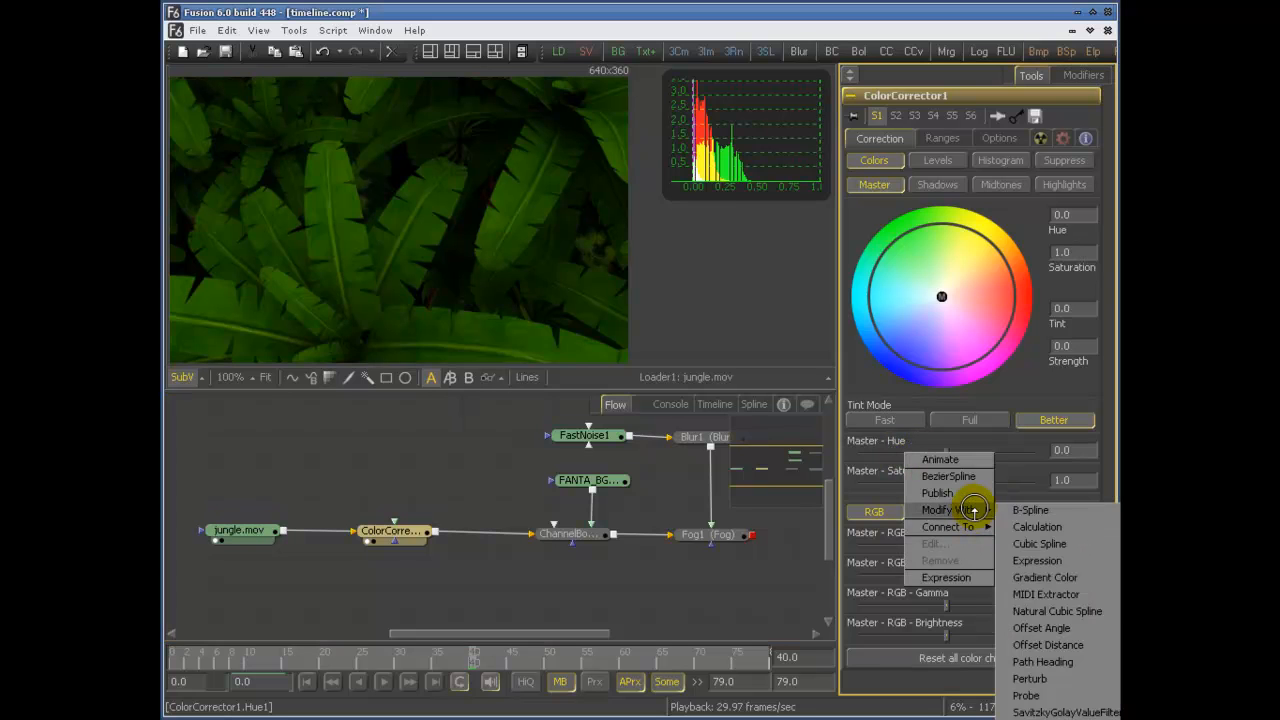
click(1071, 680)
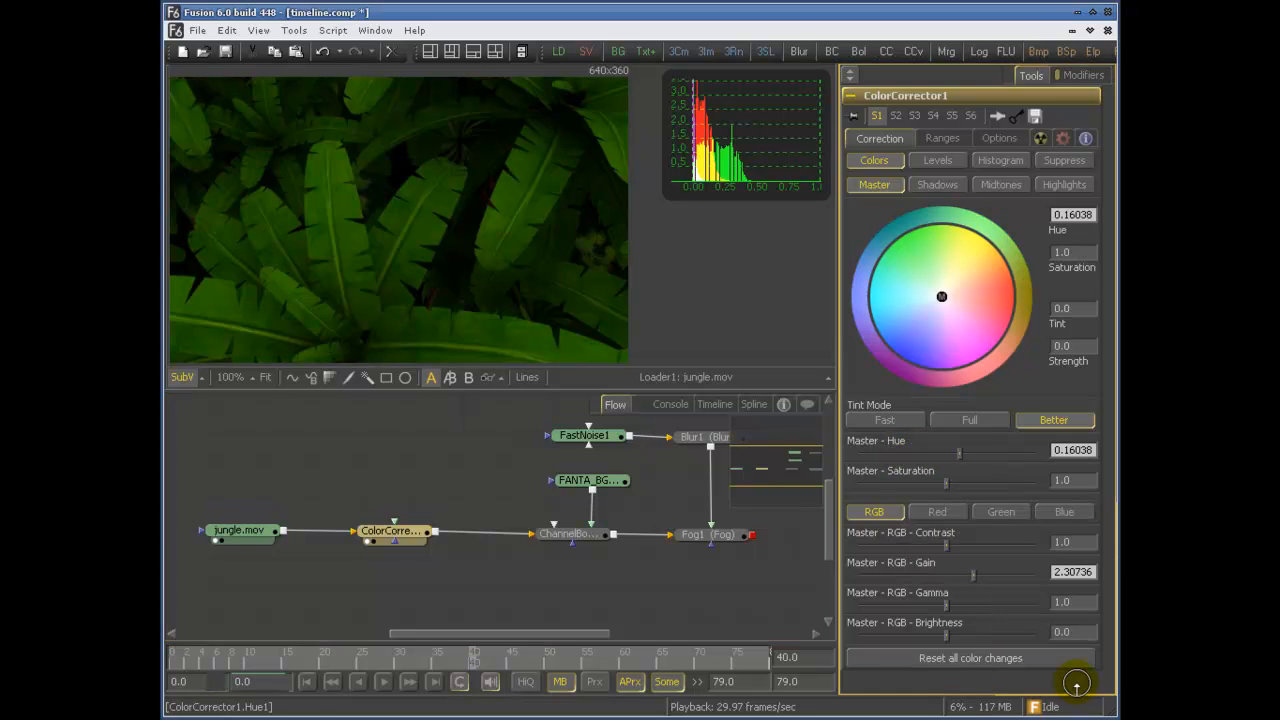
- Show the Perturb1 modifier's value in the sub view and scrub through the timeline to watch it change
click(1068, 78)
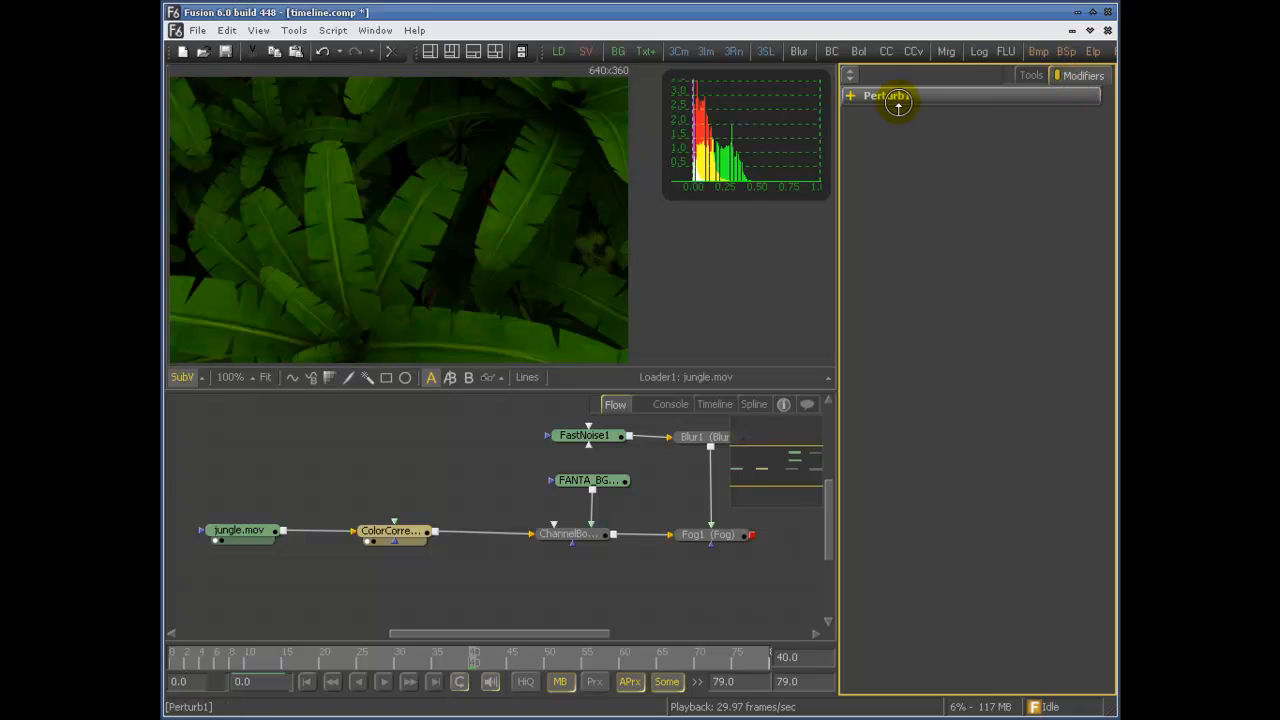
drag(908, 103, 734, 117)
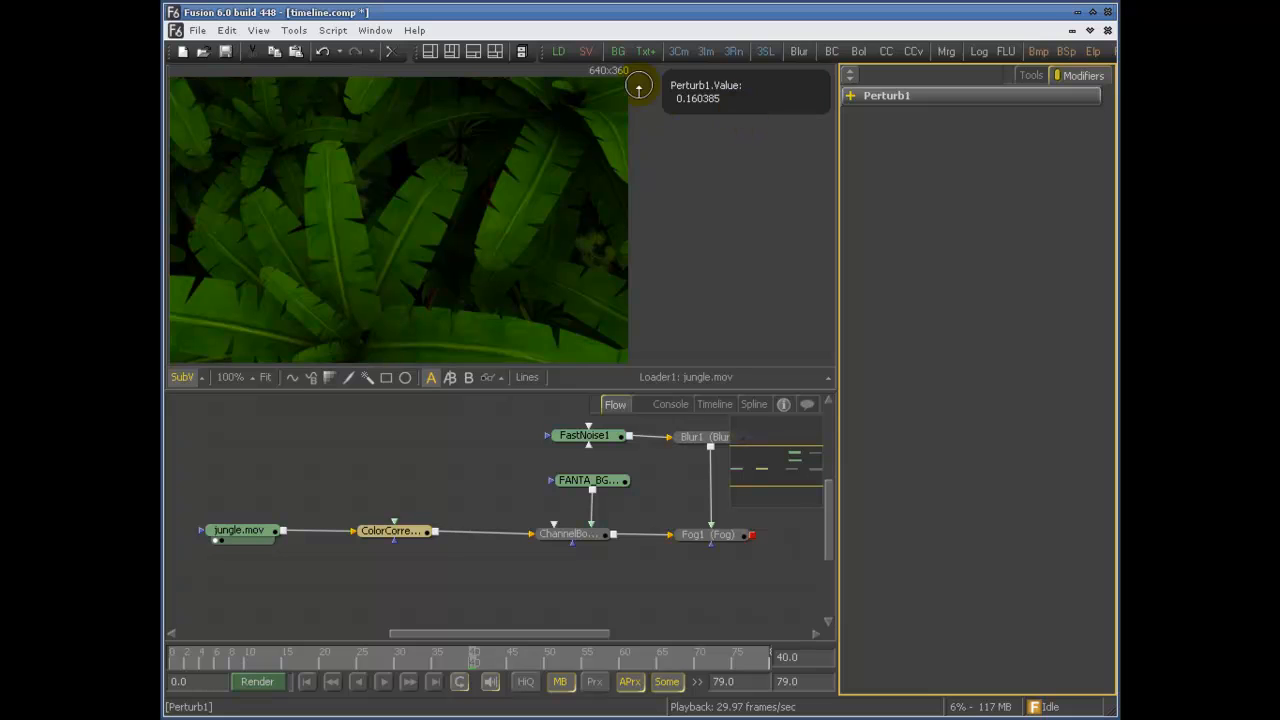
drag(363, 648, 548, 676)
- Display the color corrector's output in the main viewer and scrub to frame 72
drag(392, 531, 509, 200)
drag(338, 660, 714, 665)
drag(547, 268, 672, 243)
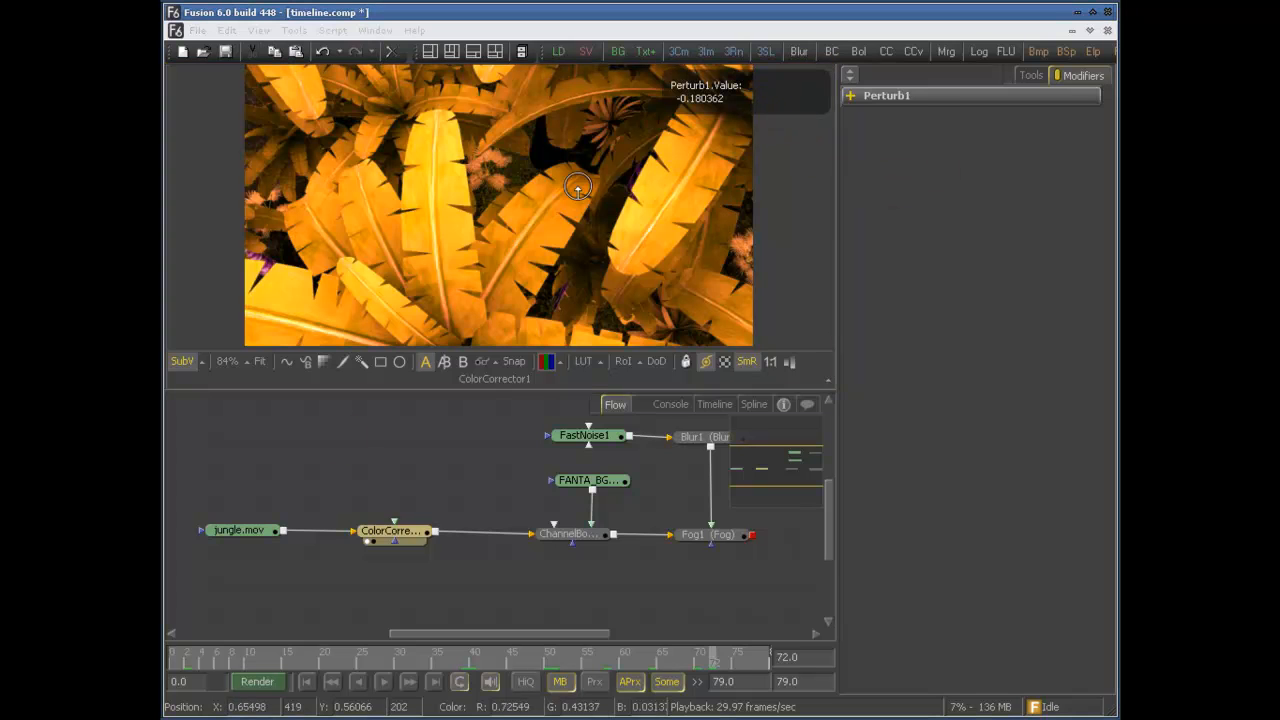
- Set the sub view to 3D Histogram and rotate the color cube to view it from other angles
click(200, 361)
click(234, 253)
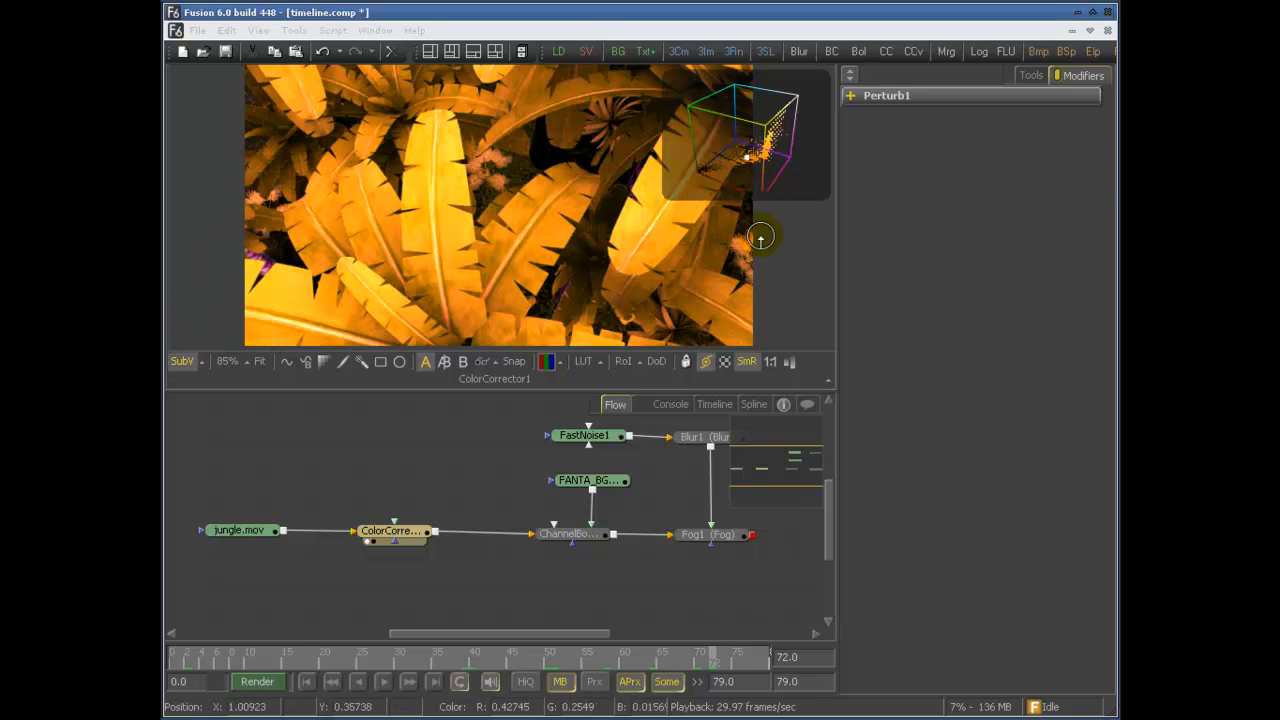
click(764, 169)
drag(764, 169, 792, 139)
drag(658, 224, 543, 241)
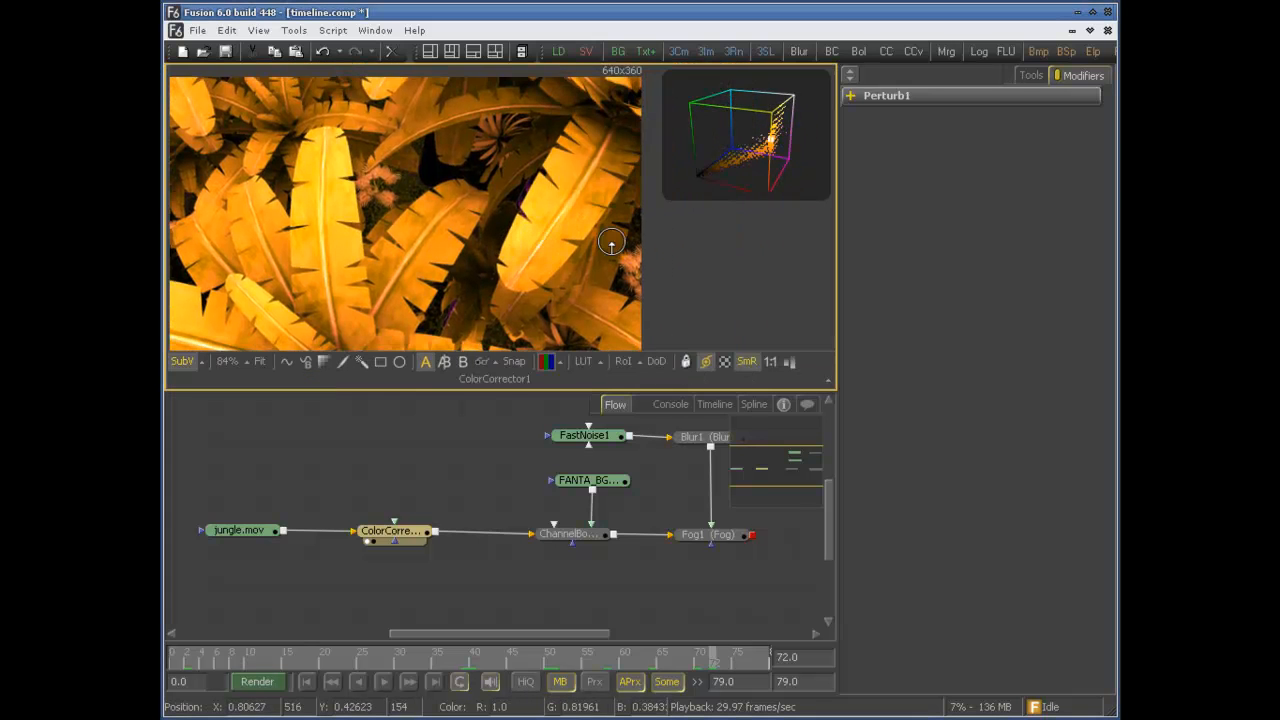
drag(743, 150, 510, 101)
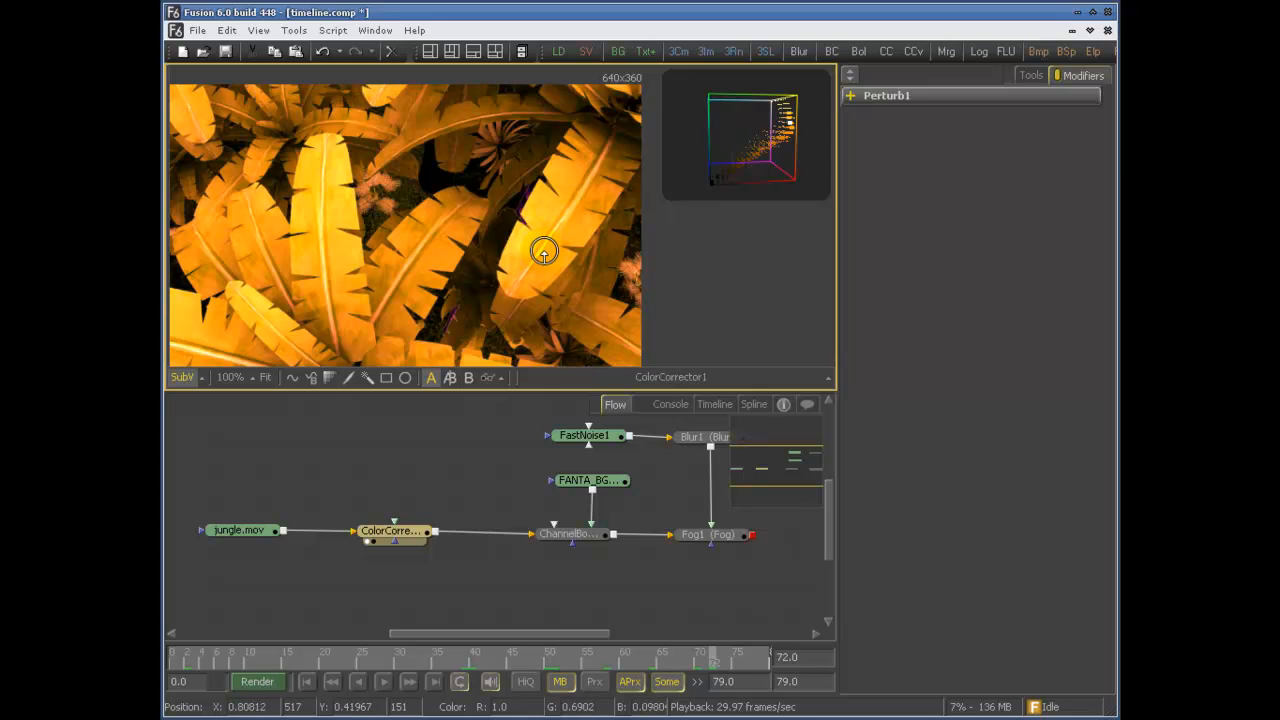
drag(405, 224, 392, 154)
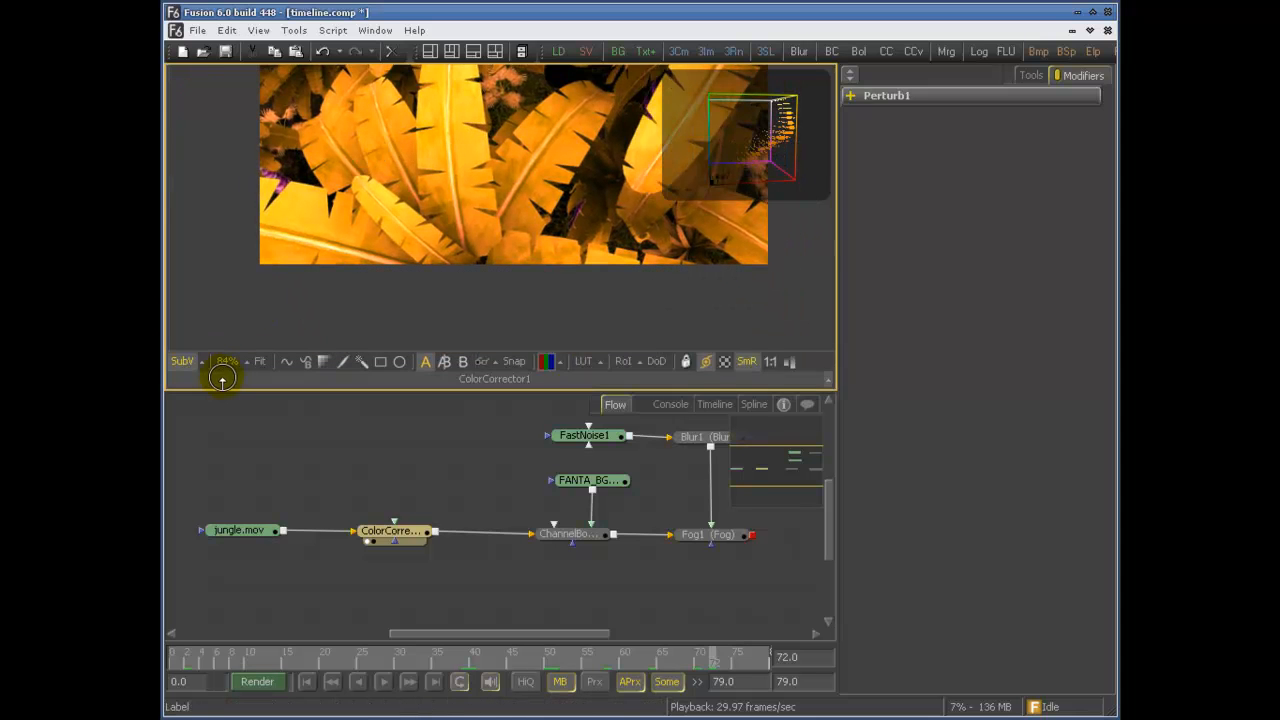
- Set the sub view to Vectorscope and reposition the image so it does not lie under the graph
click(200, 361)
click(215, 328)
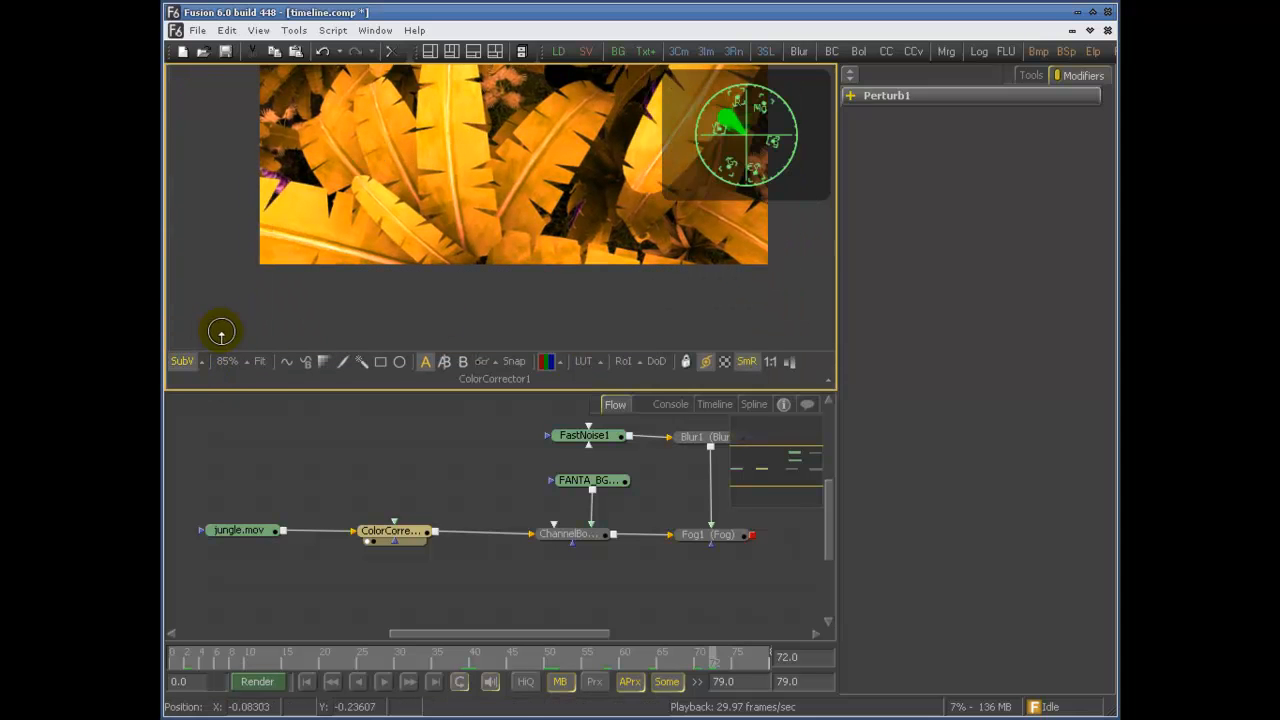
drag(585, 156, 507, 227)
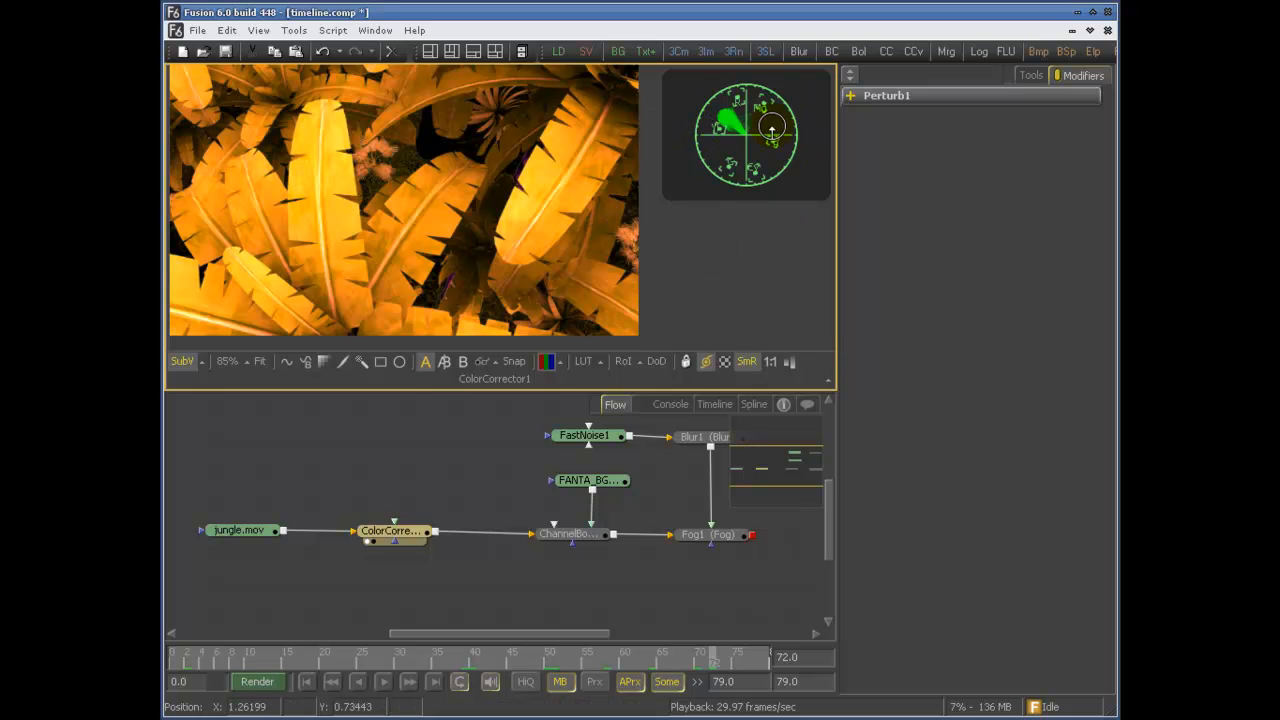
- Examine the vectorscope's color distribution at different magnifications in the sub view, ending at 100%
click(772, 126)
scroll(771, 128, up, 5)
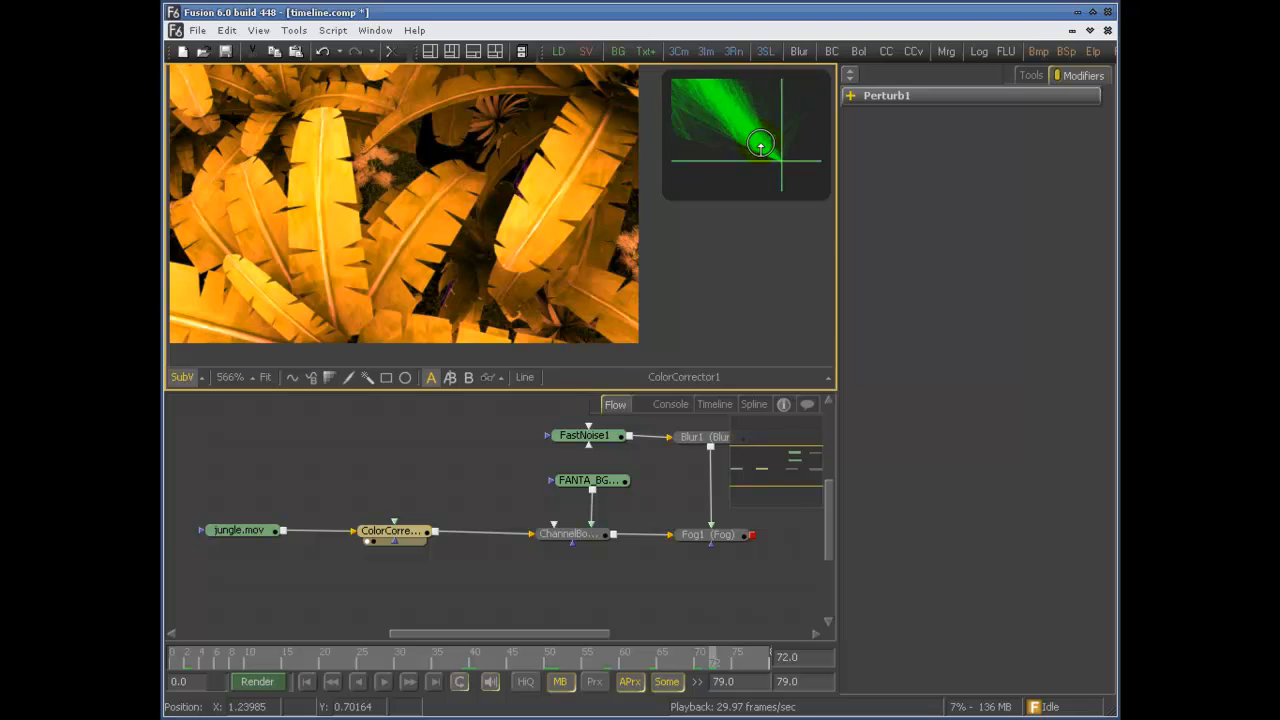
scroll(758, 137, up, 6)
scroll(758, 137, down, 4)
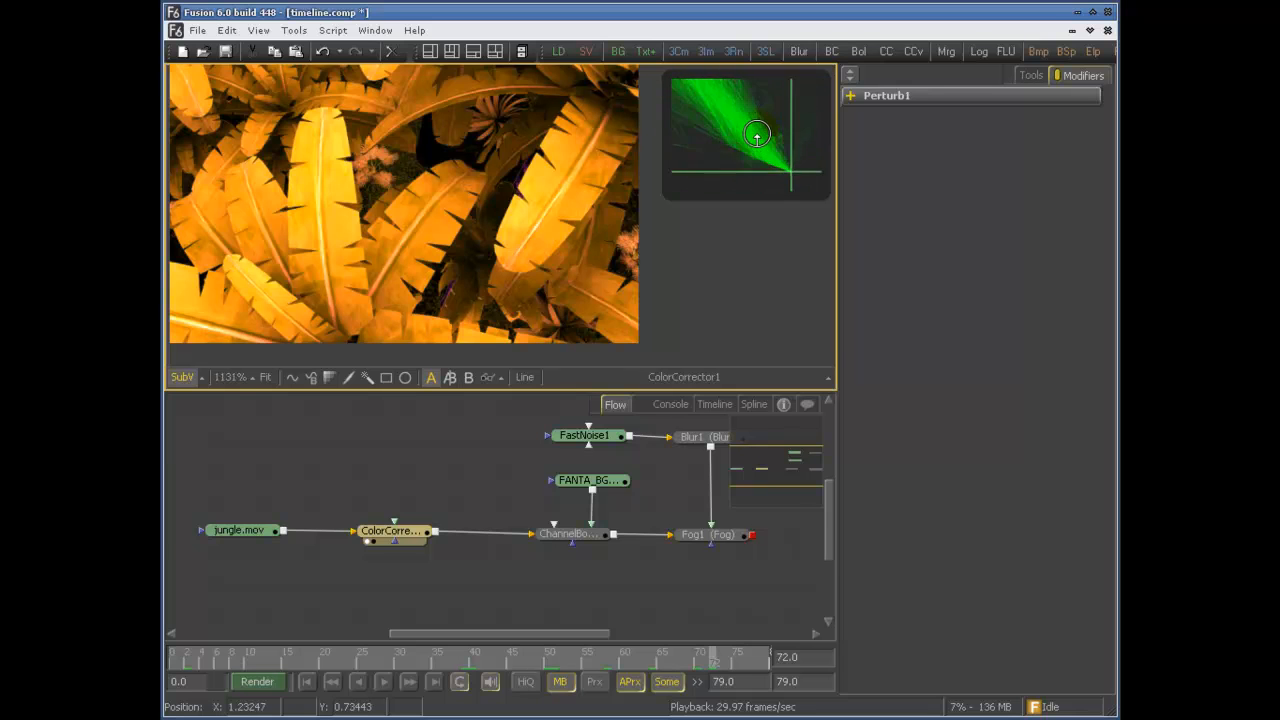
scroll(757, 136, up, 6)
scroll(757, 136, down, 8)
scroll(757, 136, down, 3)
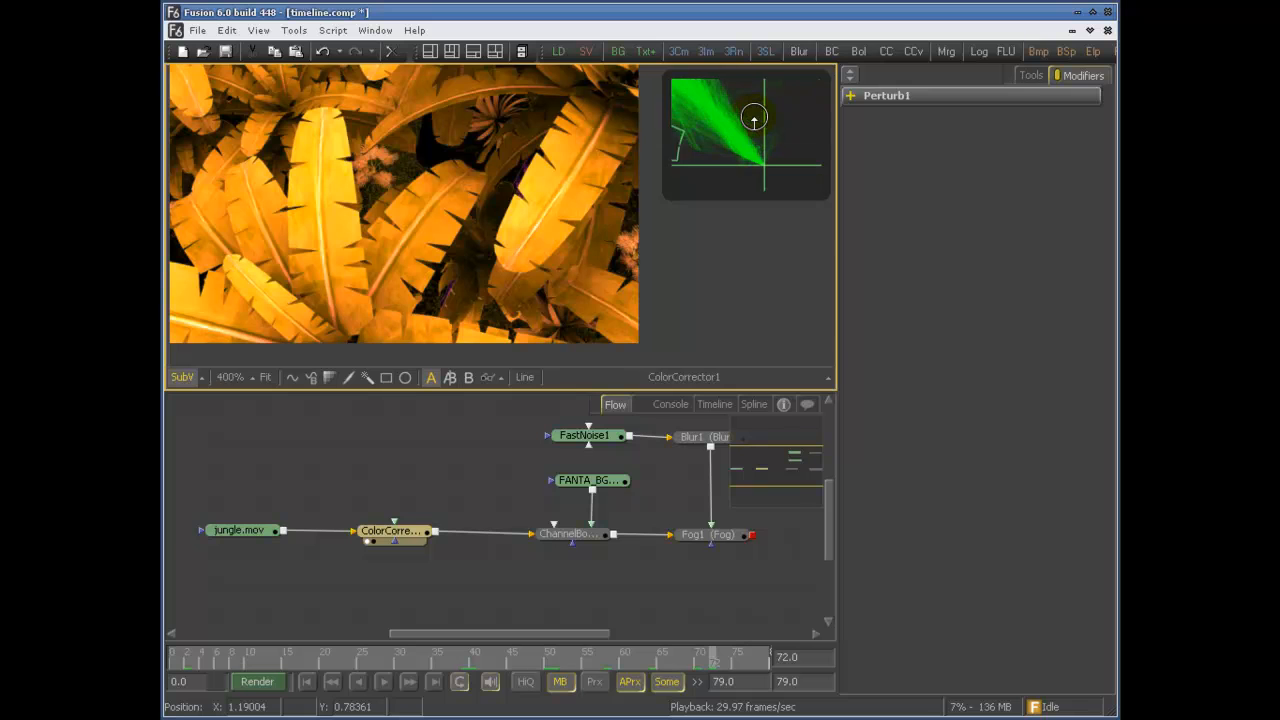
scroll(754, 120, down, 2)
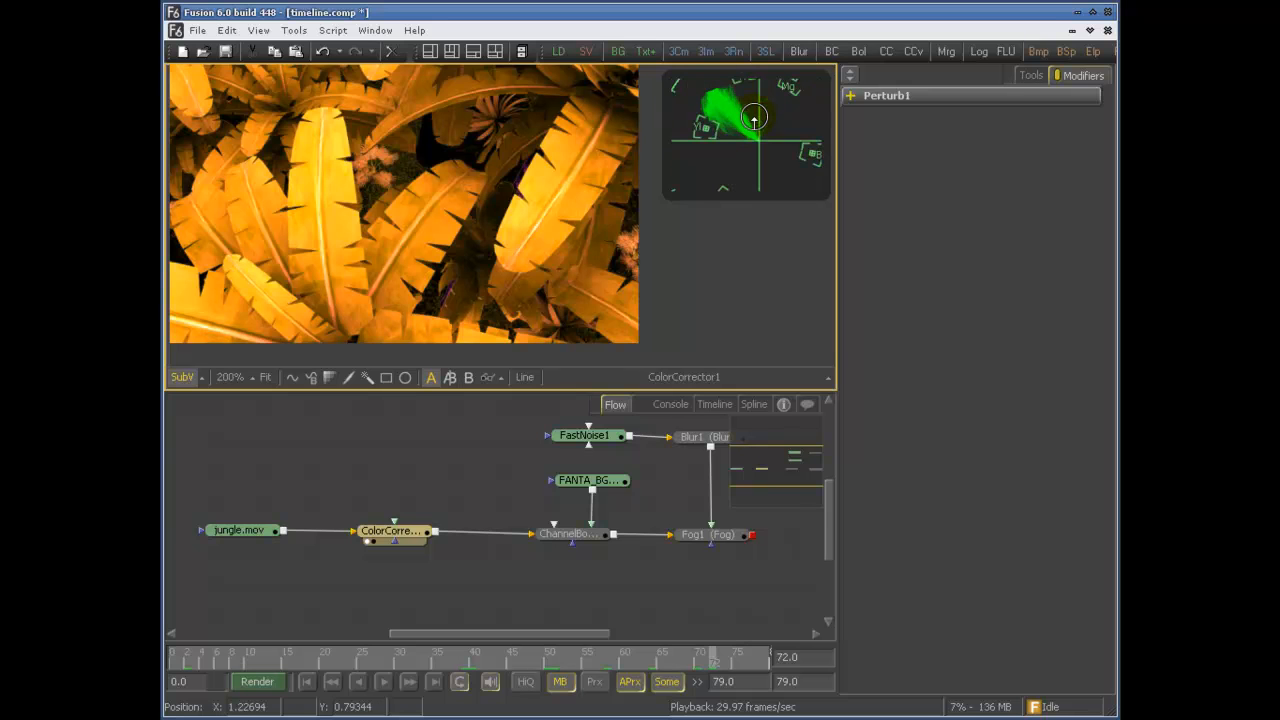
scroll(755, 122, down, 2)
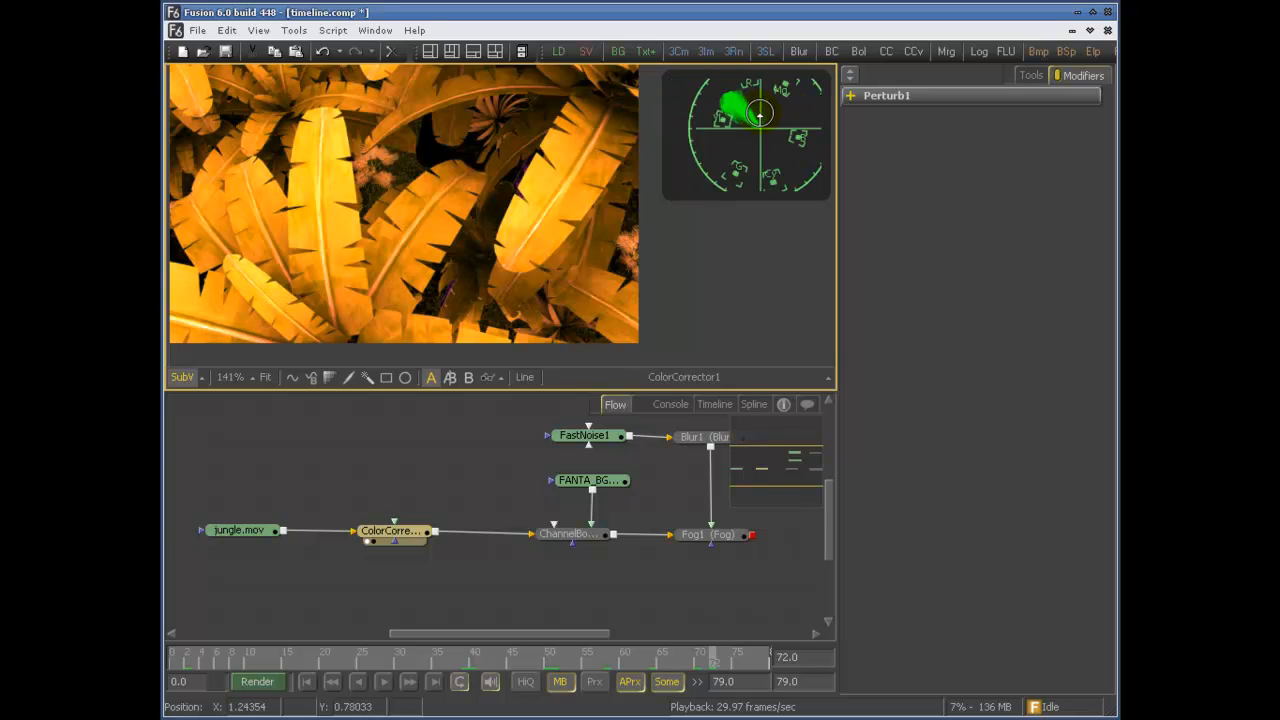
drag(759, 119, 755, 124)
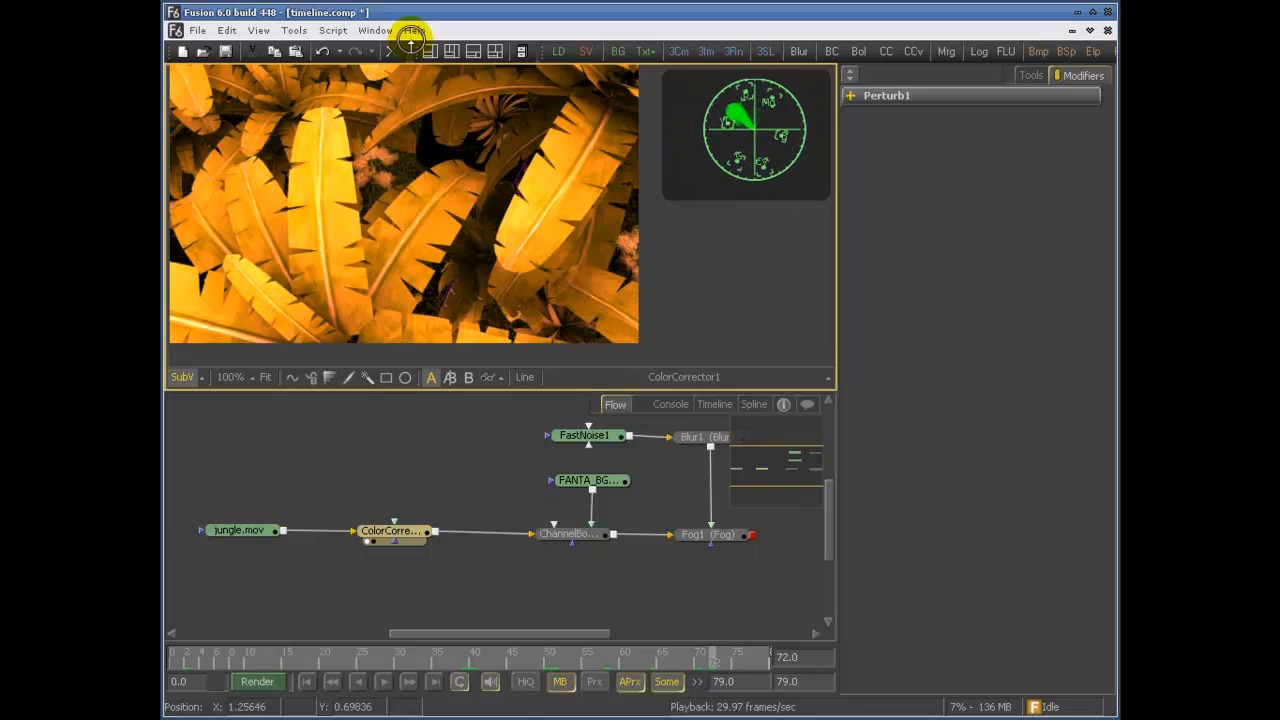
- Set the sub view to Waveform and inspect the graph at different magnifications and positions
click(200, 378)
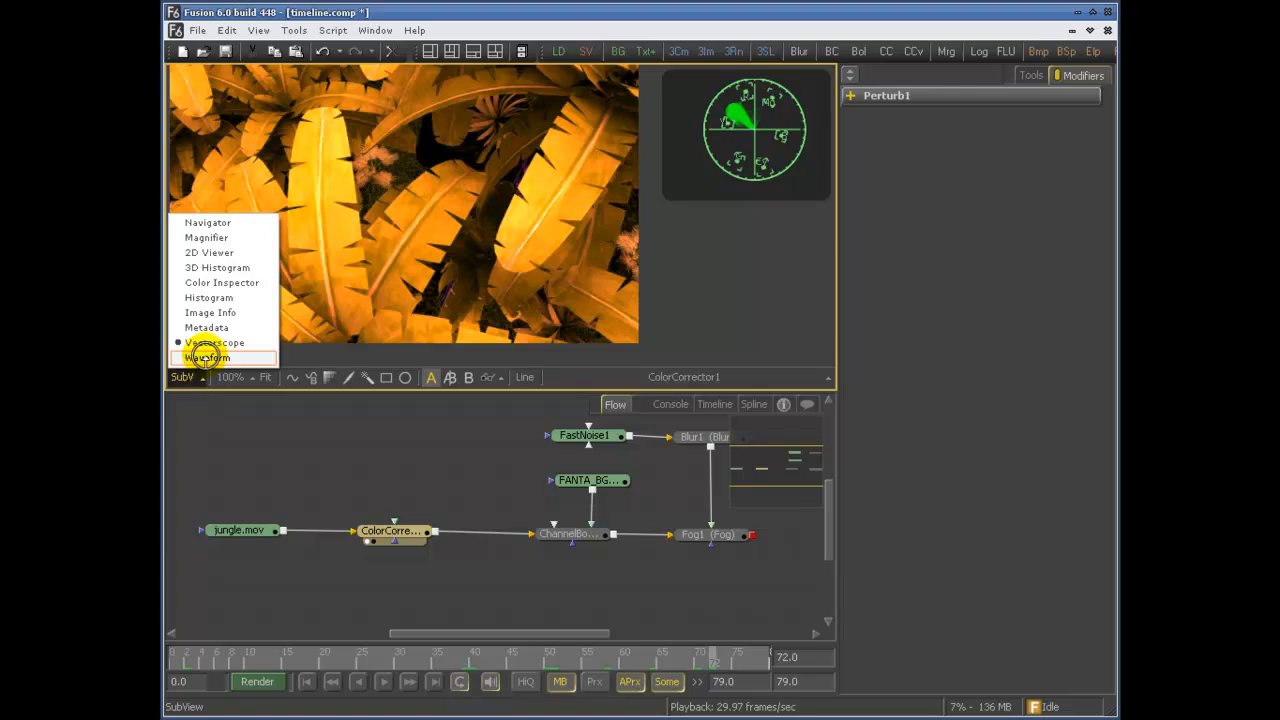
click(205, 357)
scroll(763, 129, up, 5)
scroll(740, 149, down, 2)
scroll(740, 149, down, 2)
drag(748, 160, 786, 145)
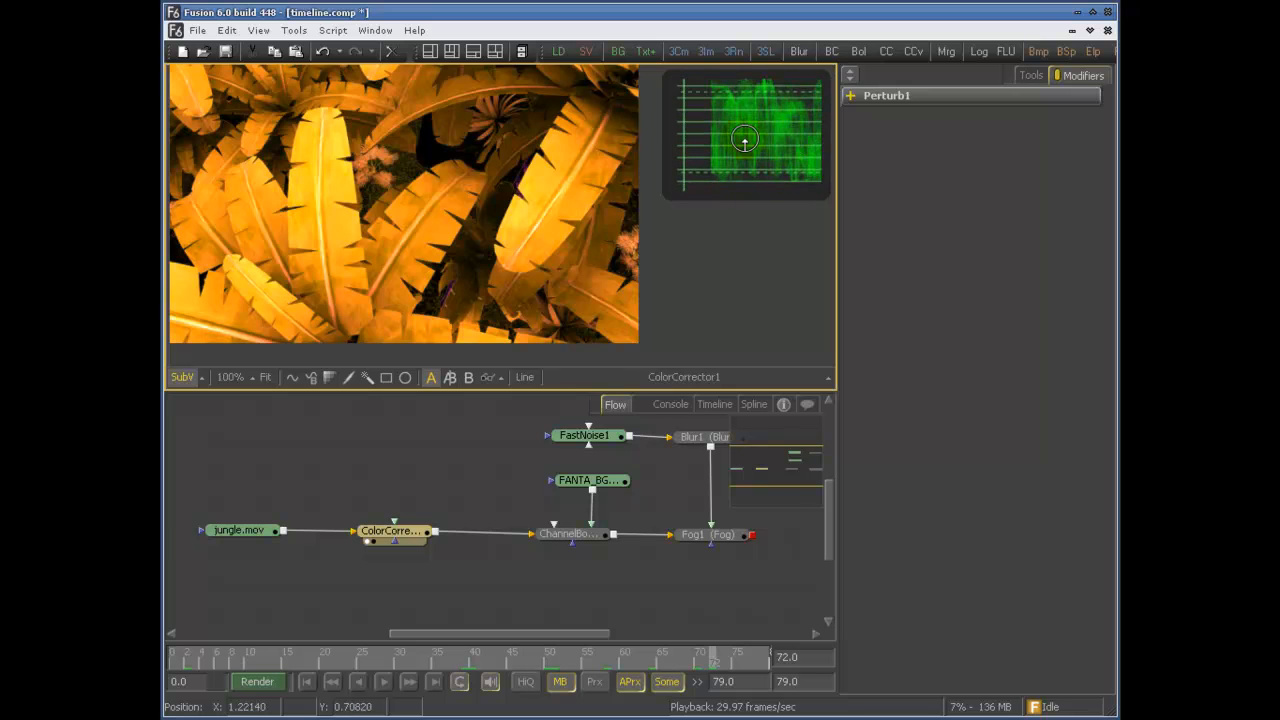
scroll(744, 141, down, 1)
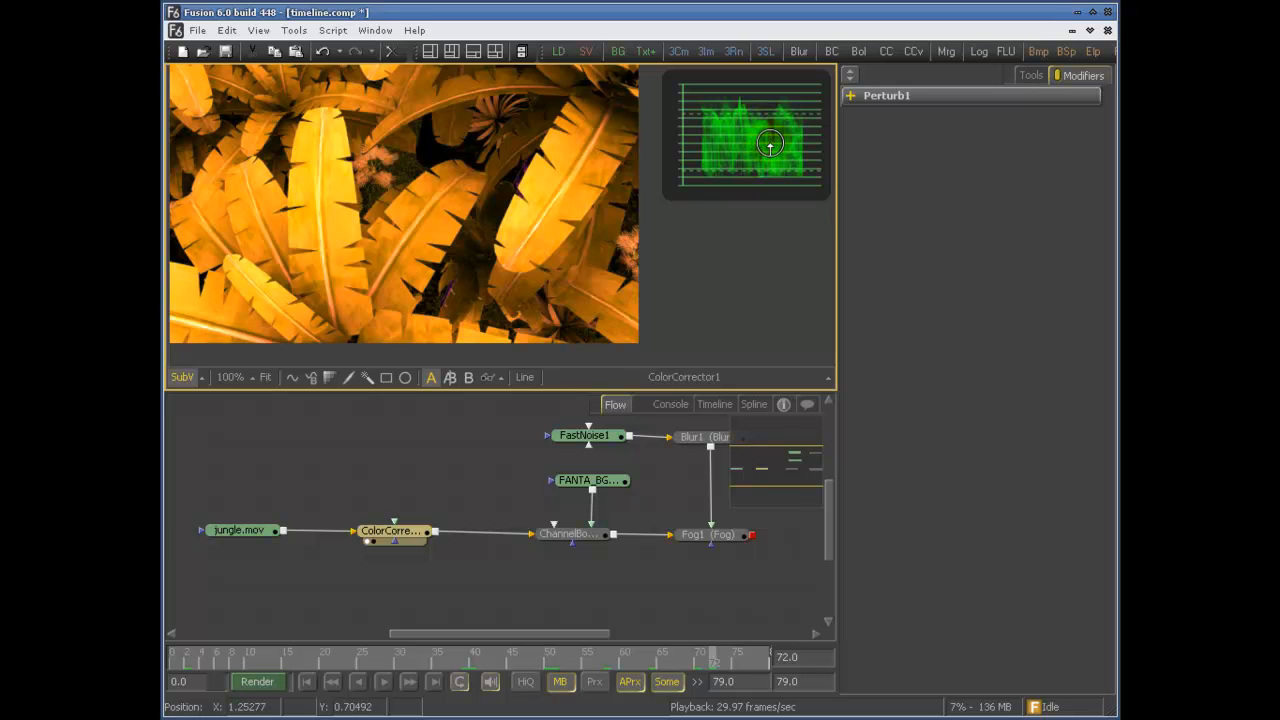
scroll(770, 145, up, 1)
scroll(723, 133, down, 1)
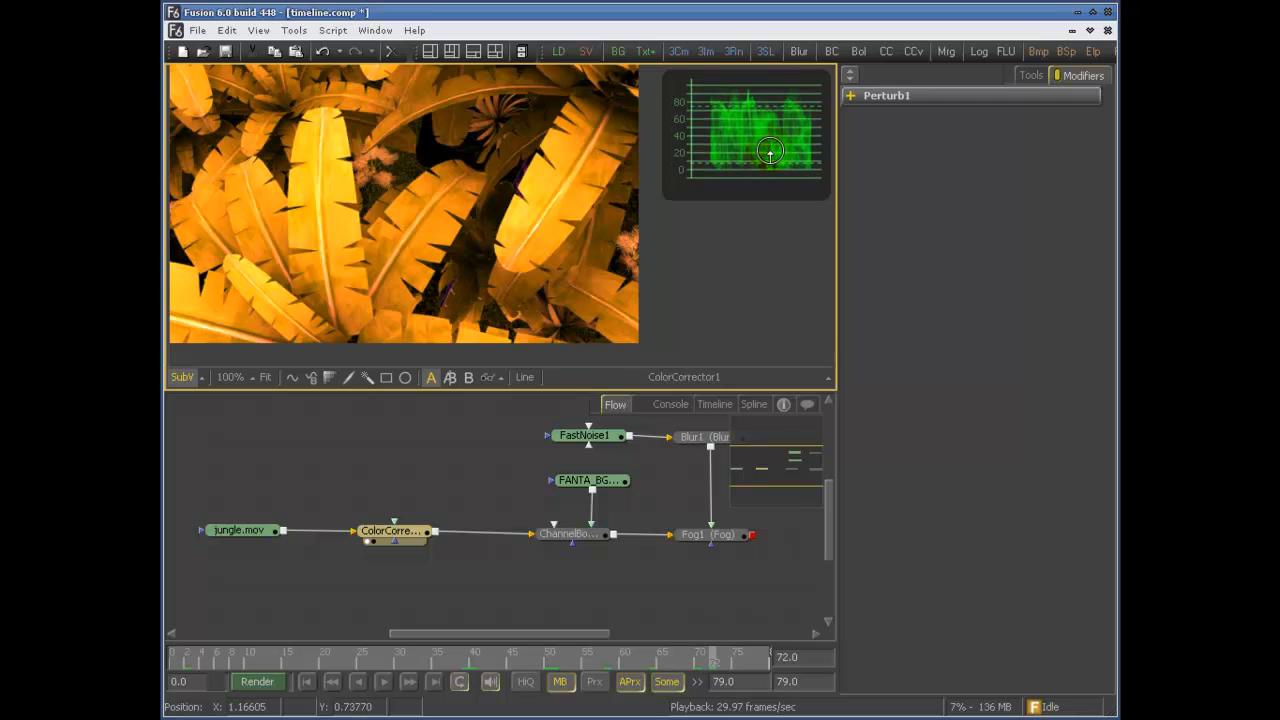
drag(753, 148, 786, 143)
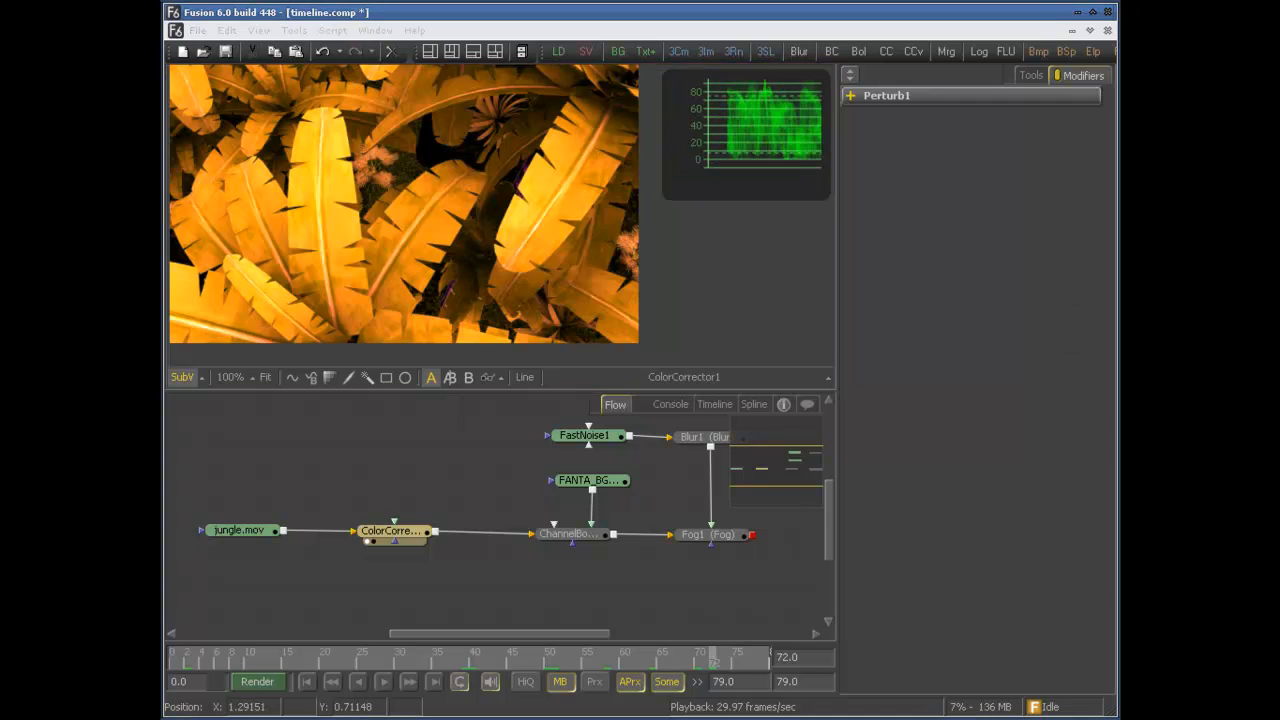
- Set the sub view to Navigator and move the main image around to compare it with the navigator's frame
click(203, 377)
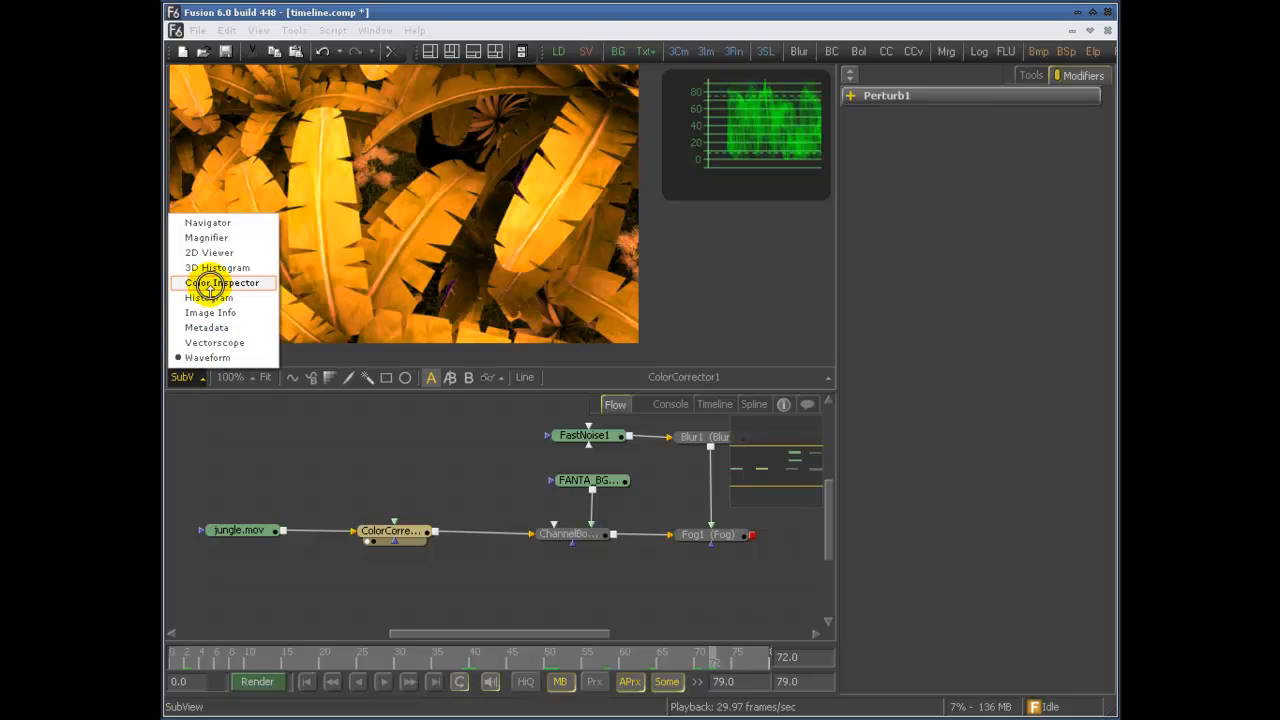
click(212, 224)
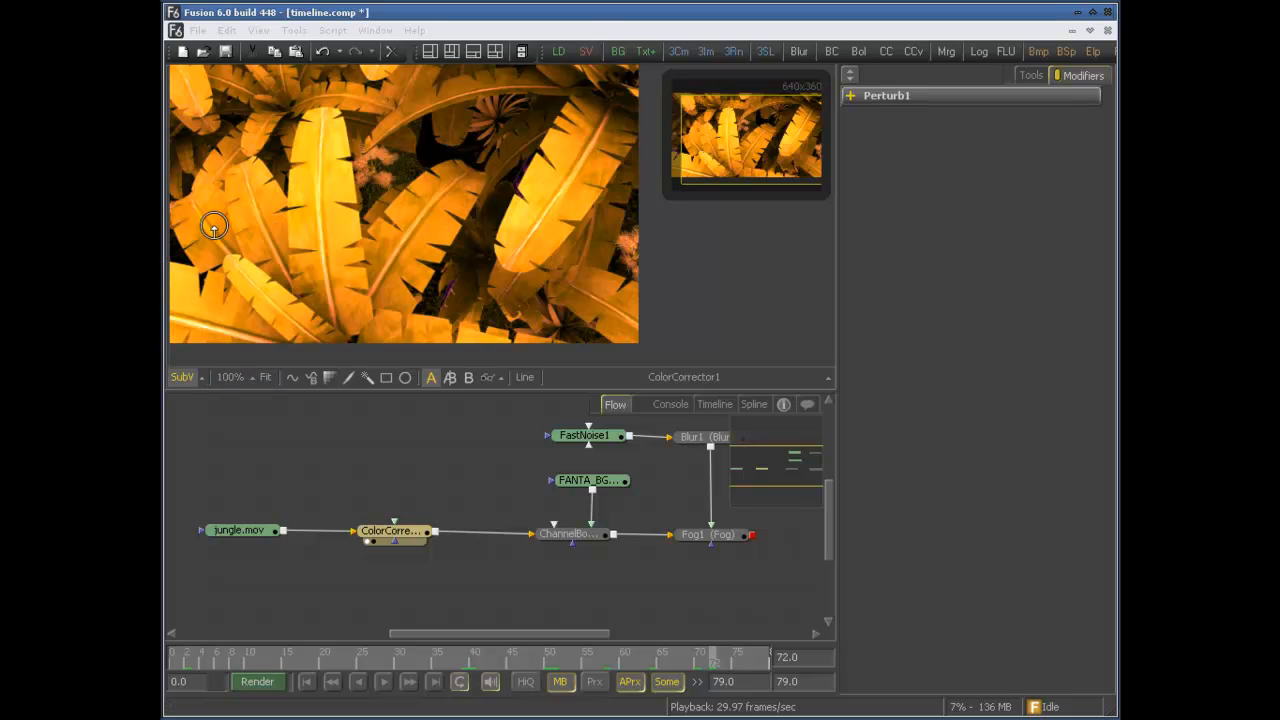
click(597, 163)
drag(312, 130, 210, 333)
drag(426, 335, 403, 178)
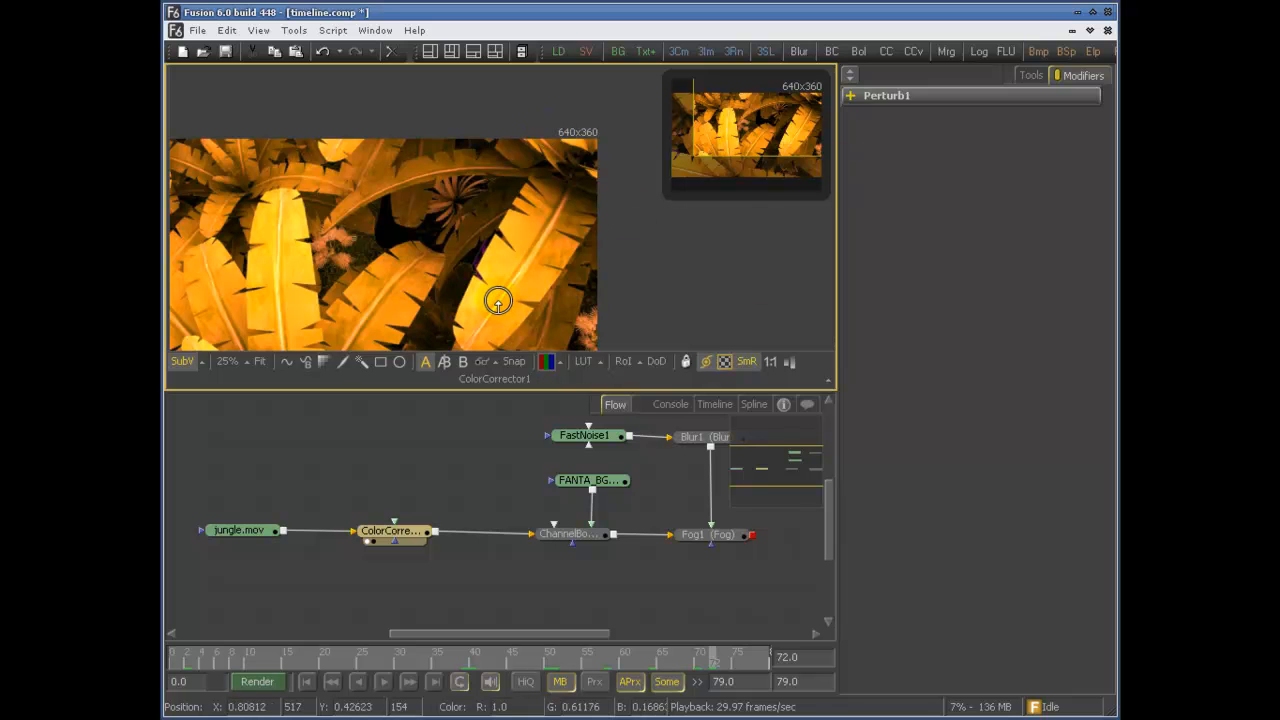
drag(386, 264, 521, 206)
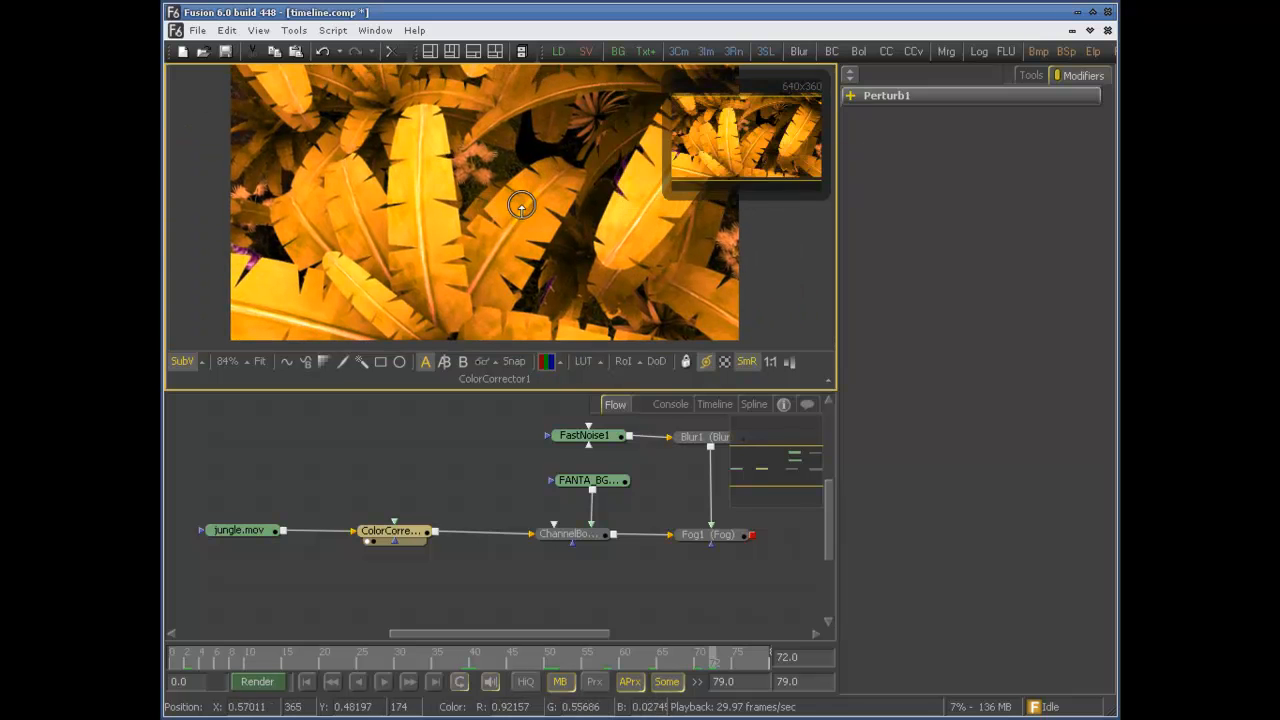
- Show Image Info in the sub view, and switch it to Color Inspector to read pixel colors on the leaves
click(202, 360)
click(214, 297)
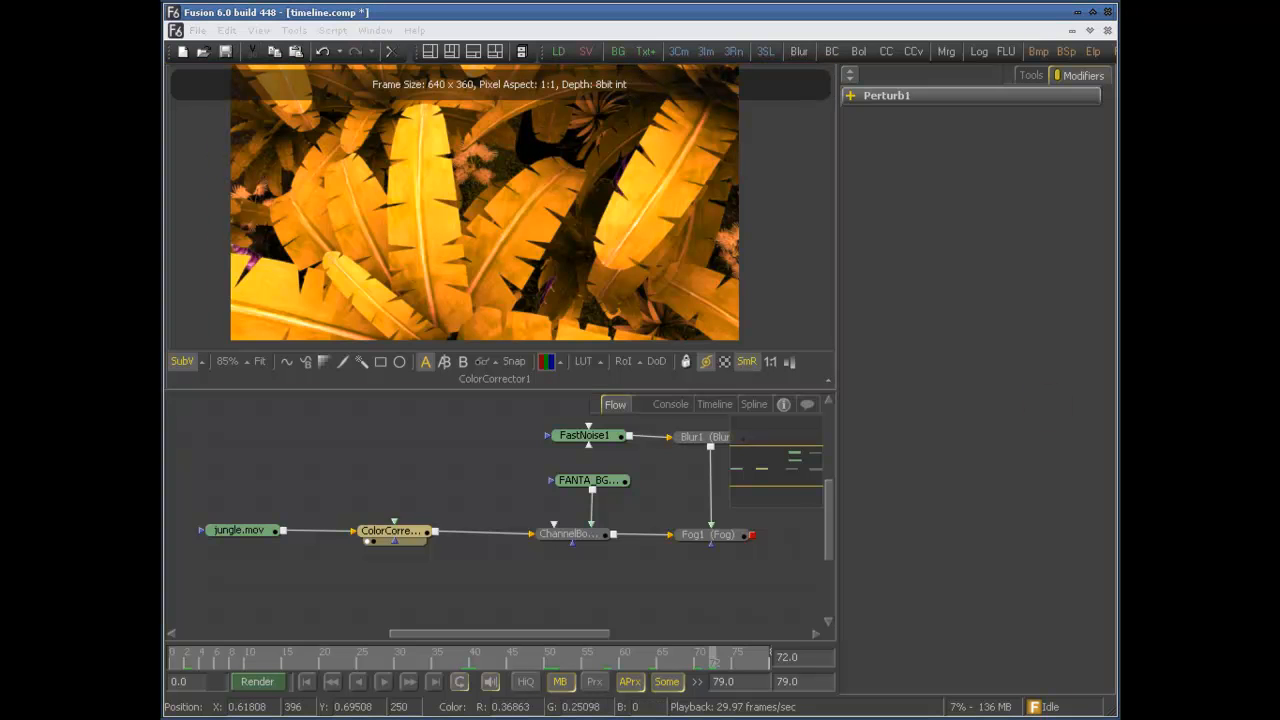
click(203, 361)
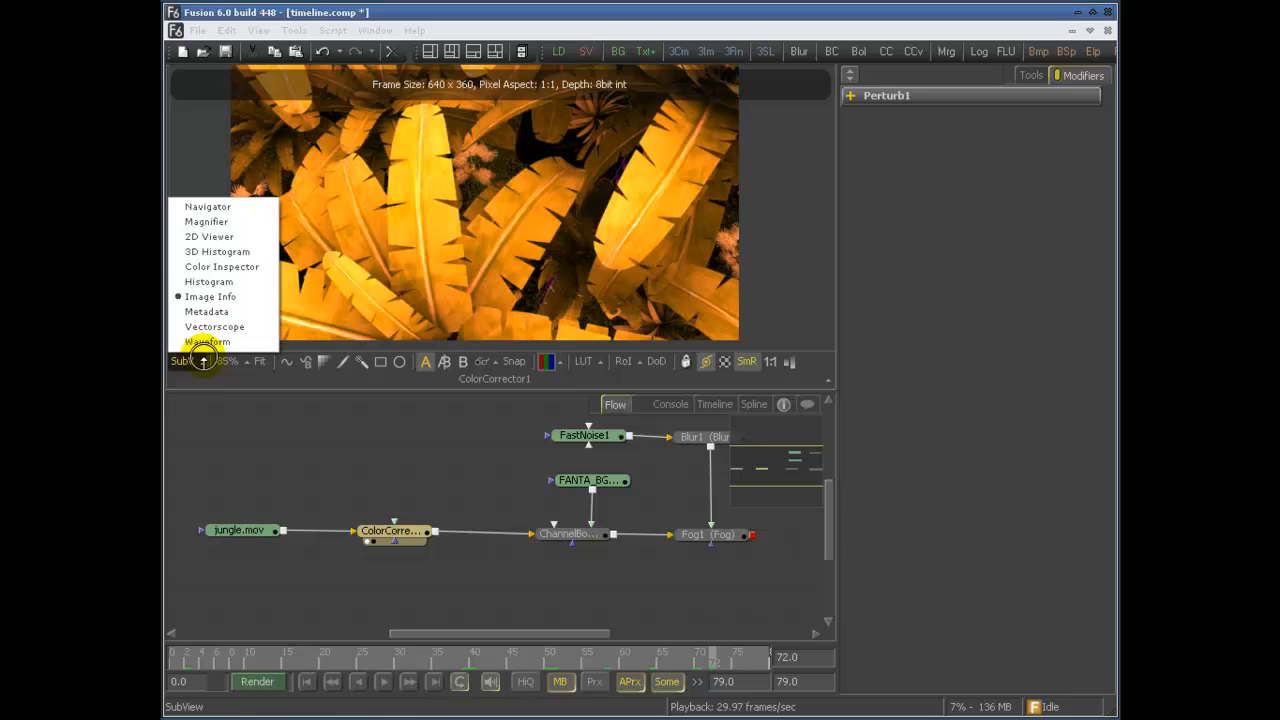
click(214, 266)
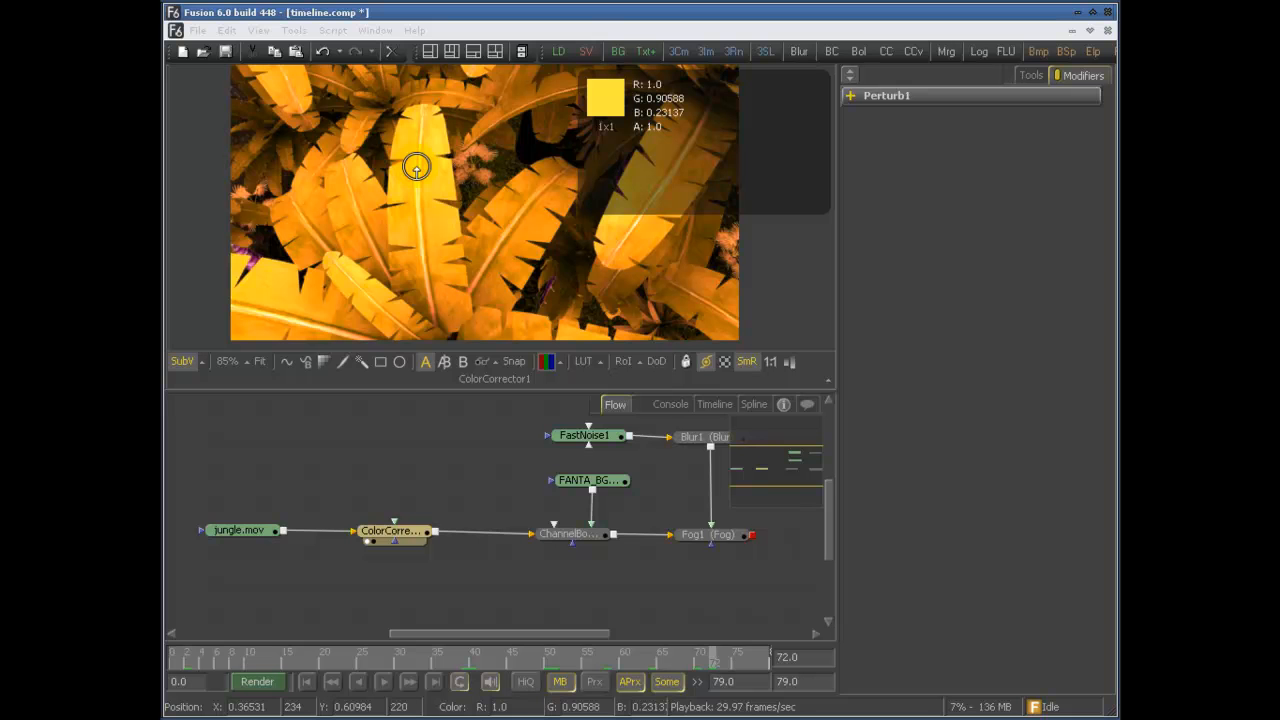
drag(446, 163, 425, 182)
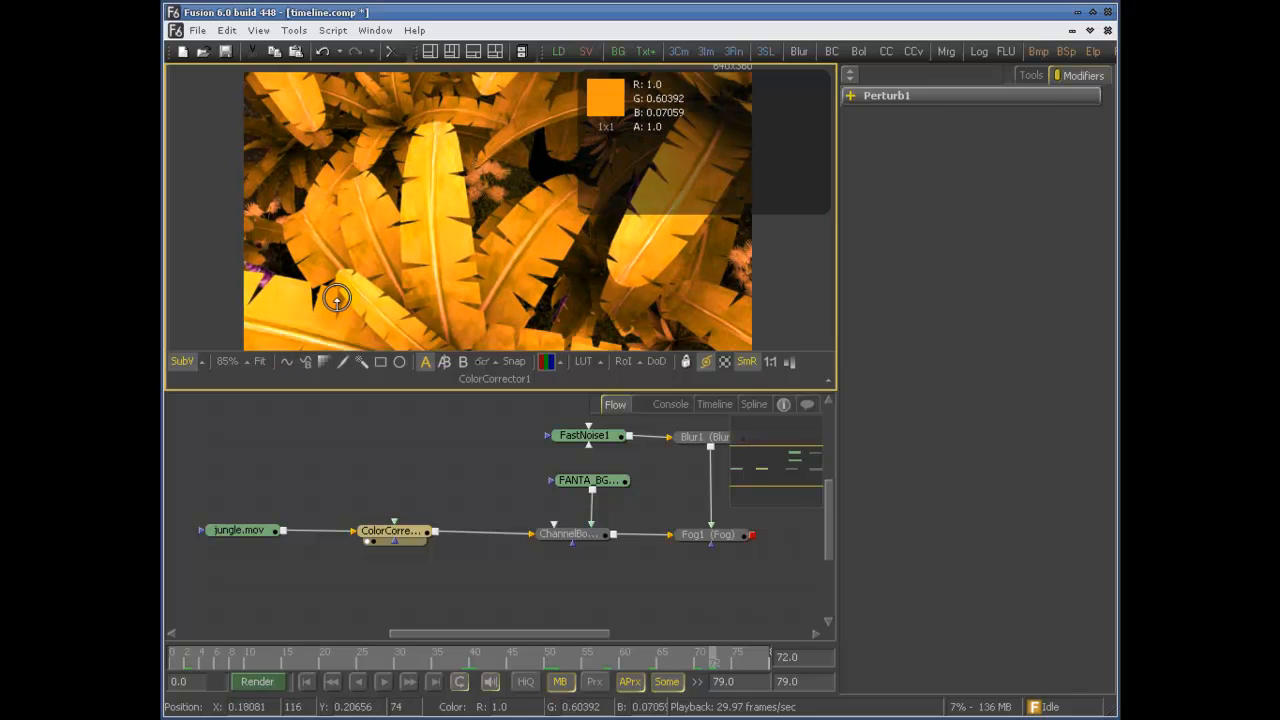
drag(335, 301, 330, 256)
- Turn off the sub view and enlarge the viewer area slightly downward over the flow
click(182, 365)
drag(437, 203, 469, 230)
drag(483, 391, 483, 424)
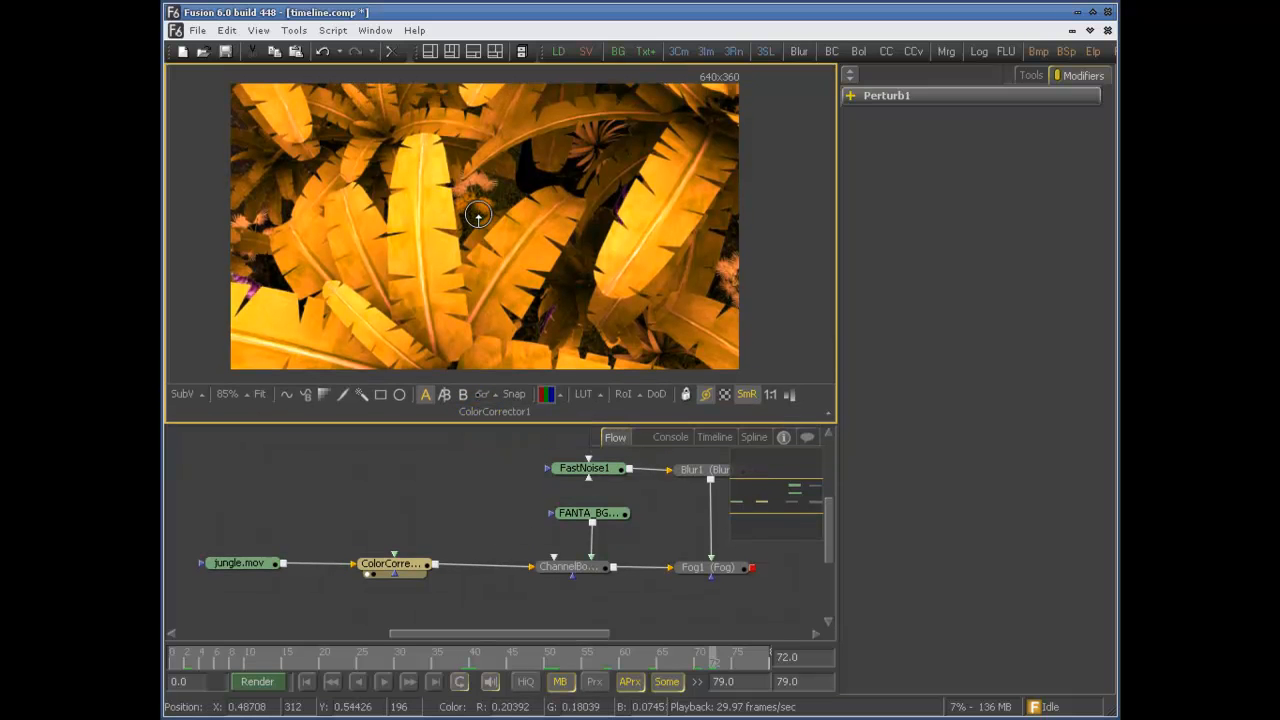
- Save the current viewer settings as a new configuration named Test1
drag(408, 200, 417, 176)
right_click(362, 141)
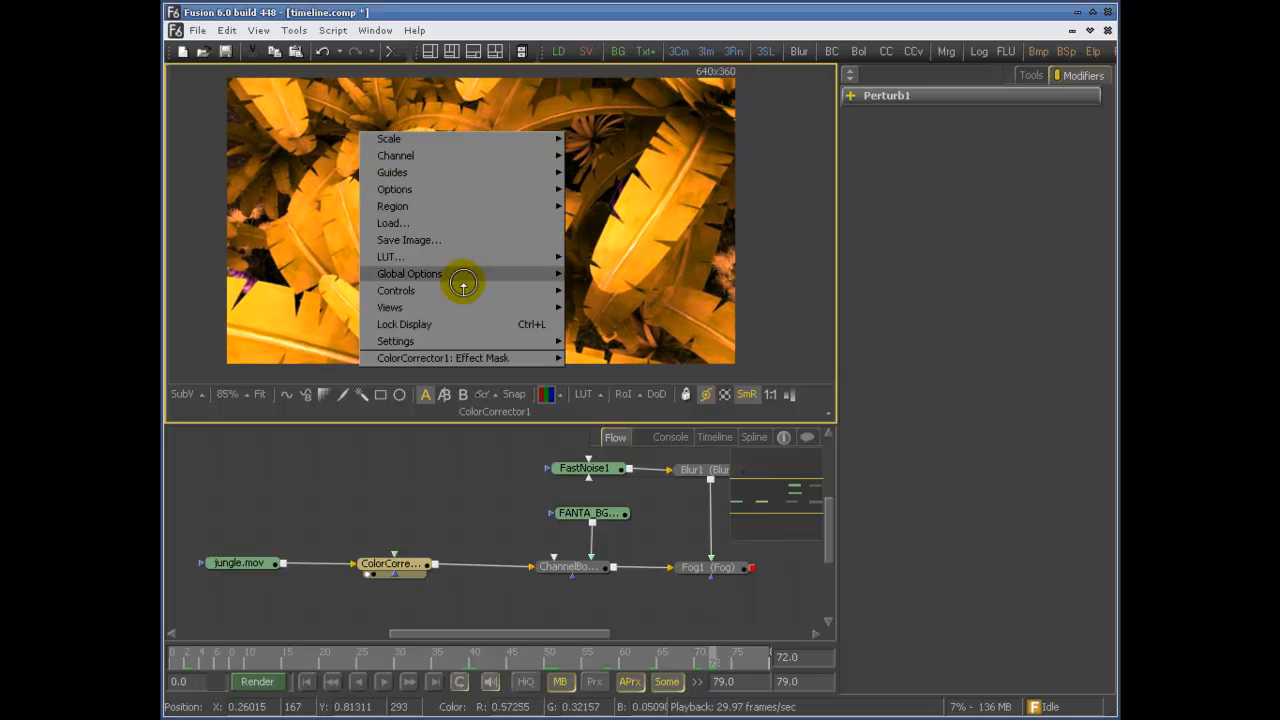
mouse_move(493, 344)
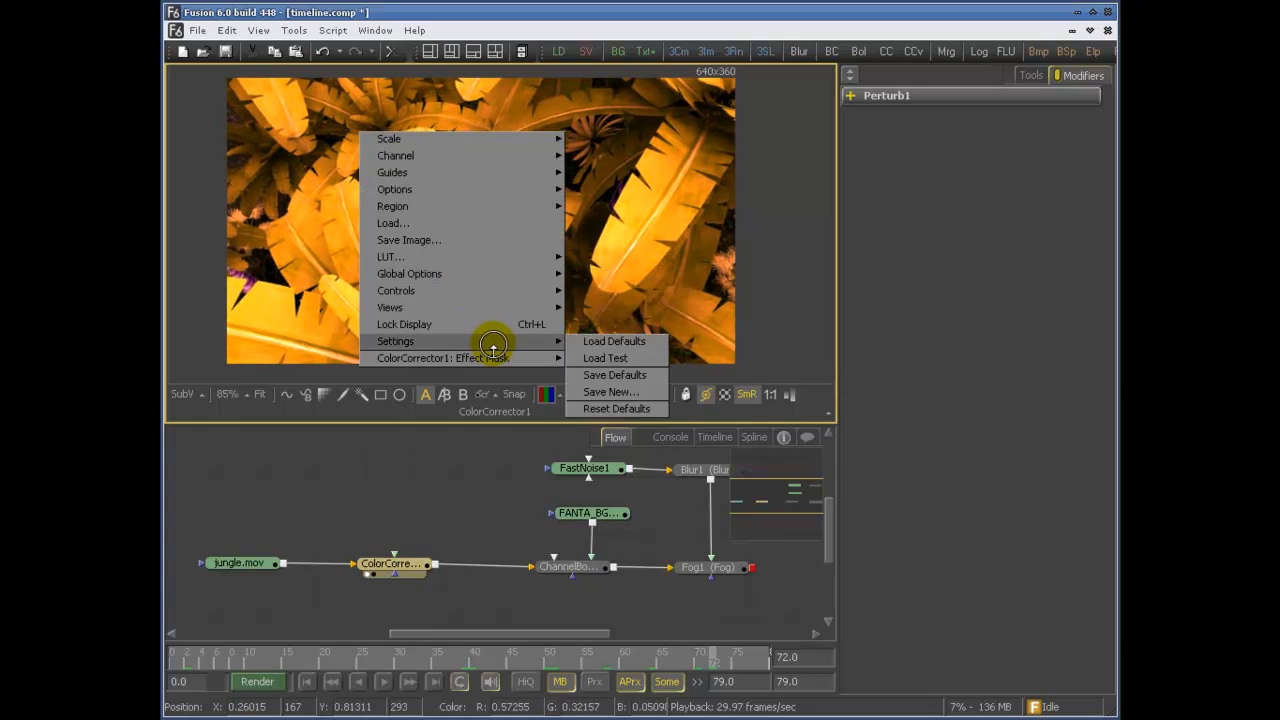
click(631, 396)
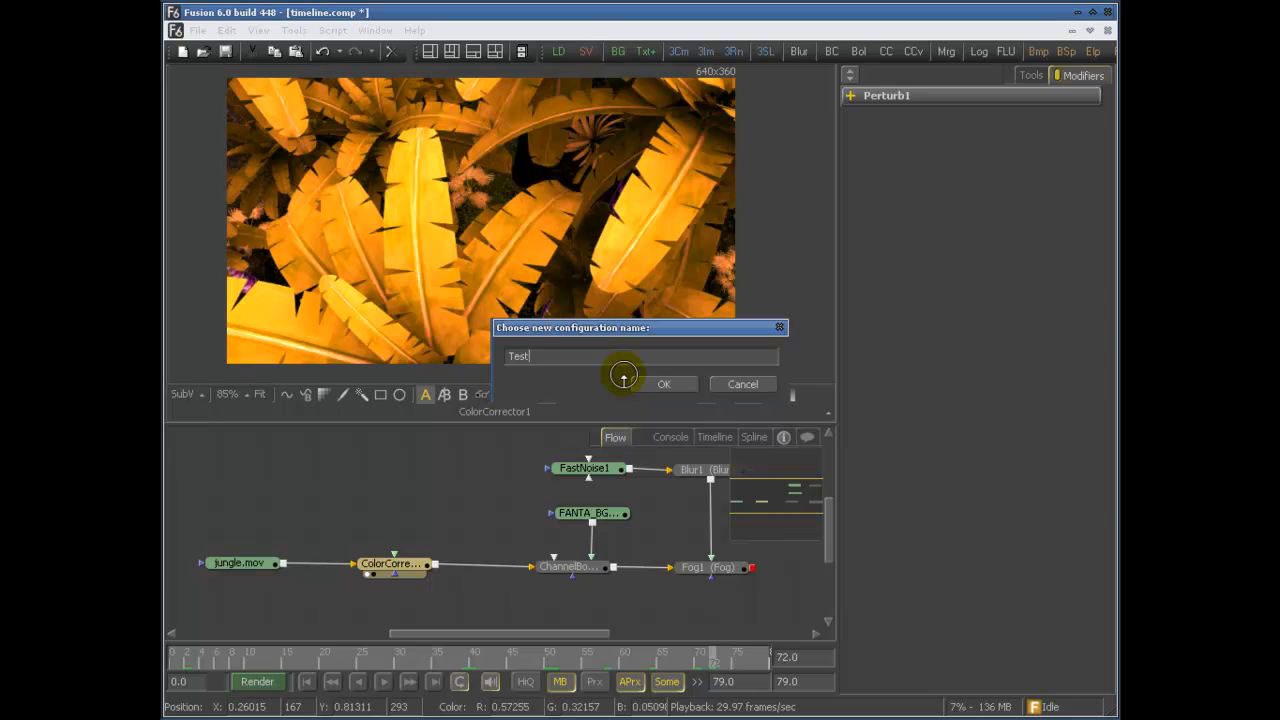
click(665, 386)
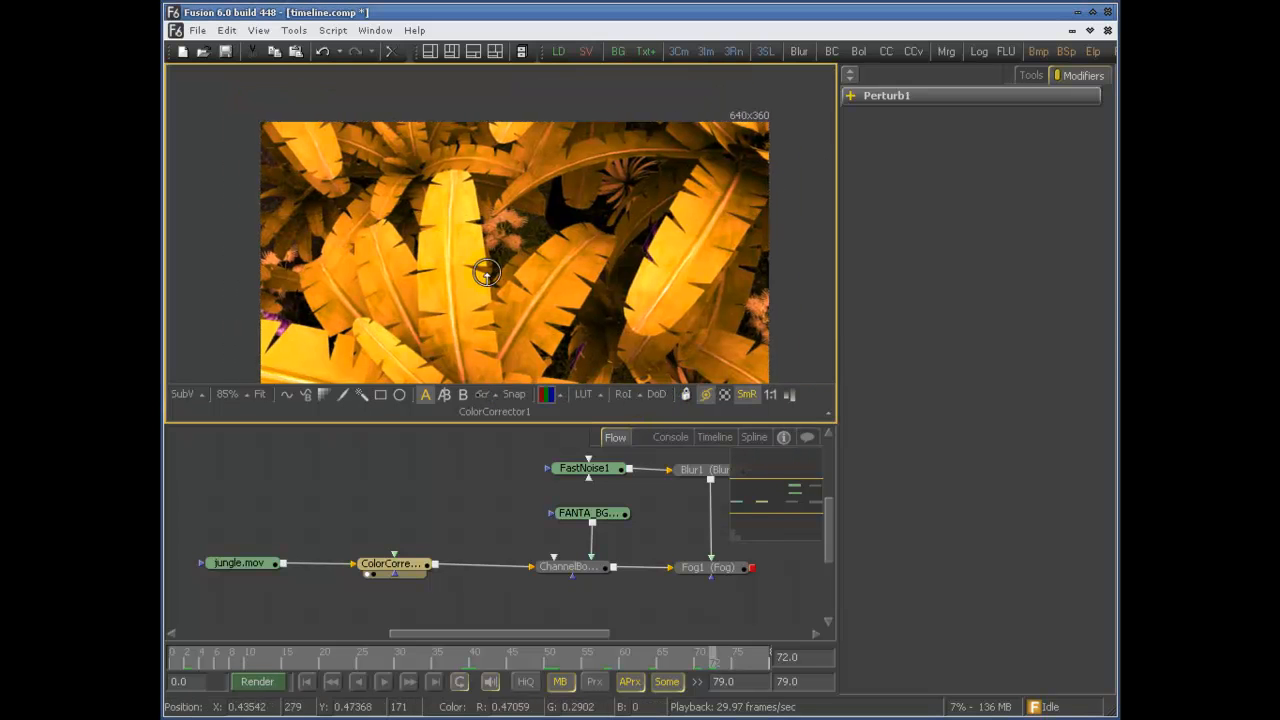
- Load the saved Test1 settings into the viewer, reapply them and shift the image slightly within the view
right_click(309, 128)
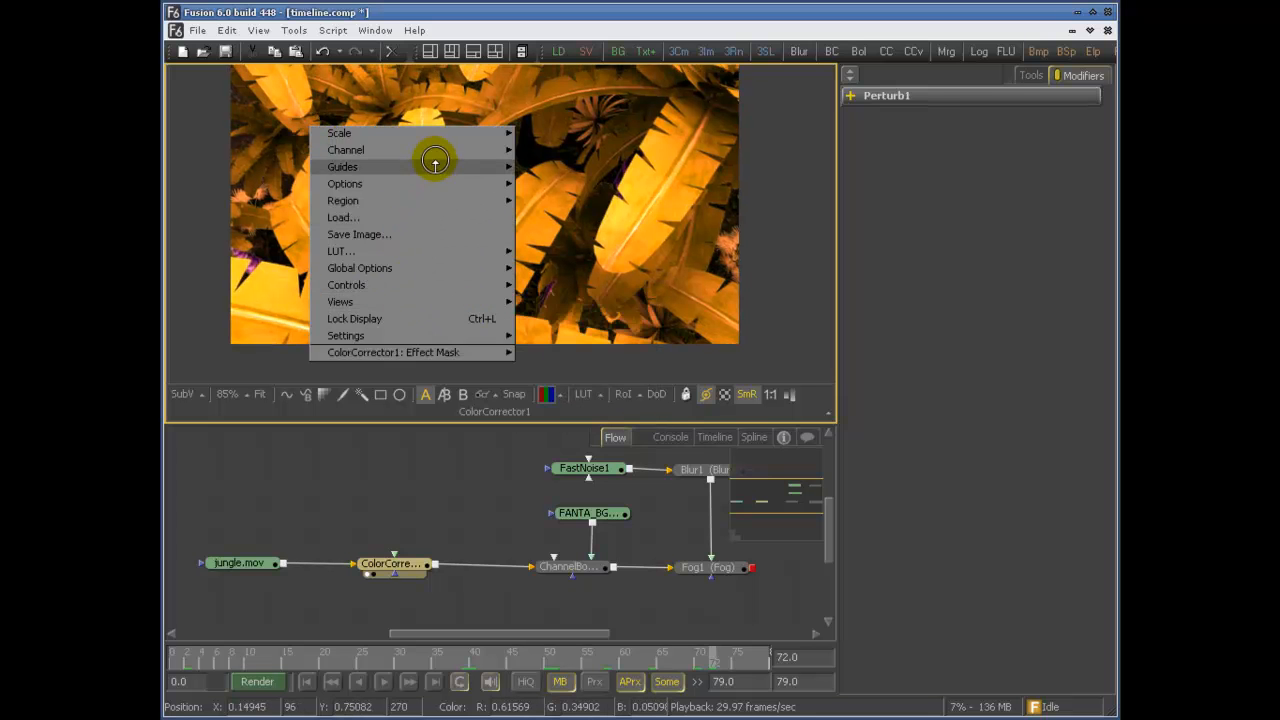
mouse_move(478, 337)
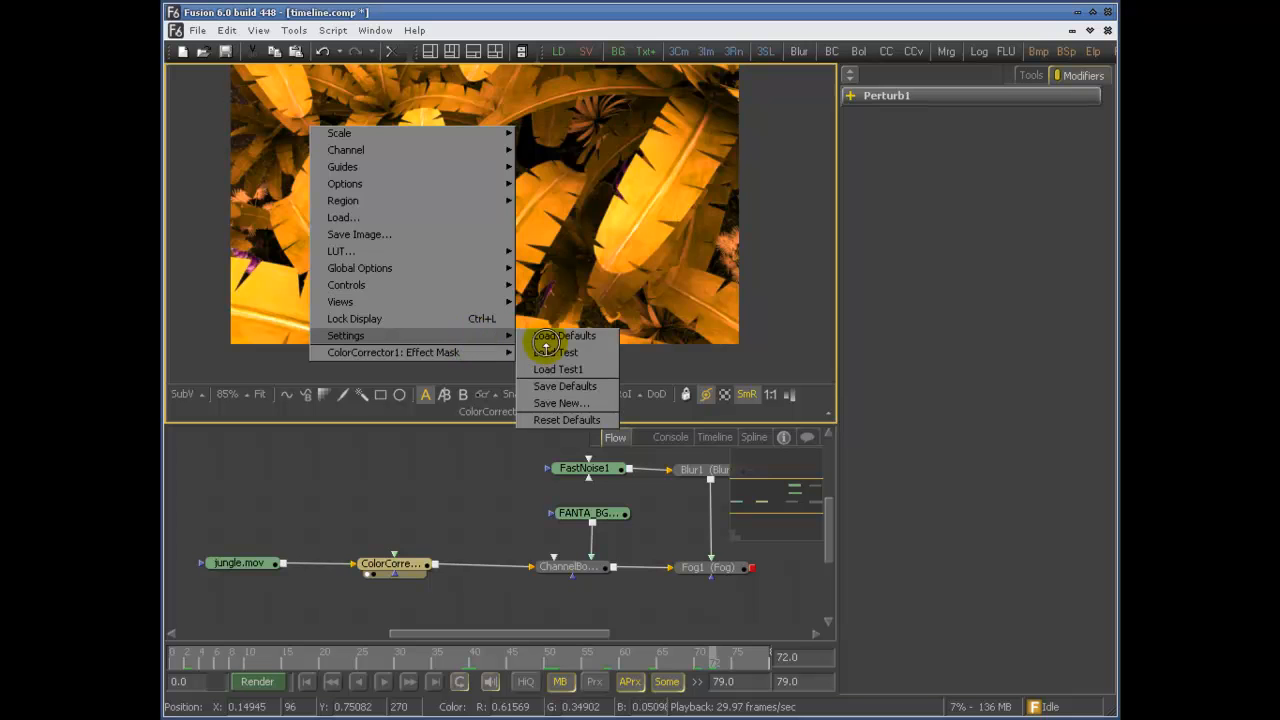
click(586, 370)
right_click(423, 134)
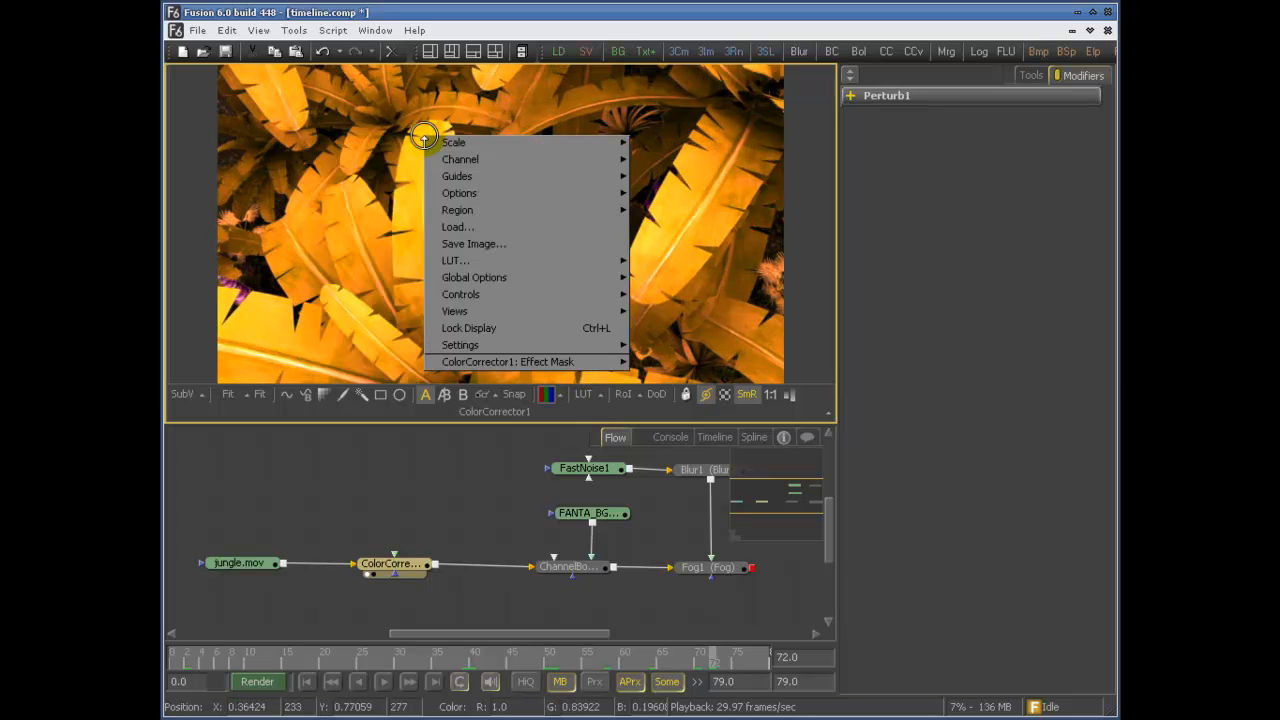
mouse_move(565, 310)
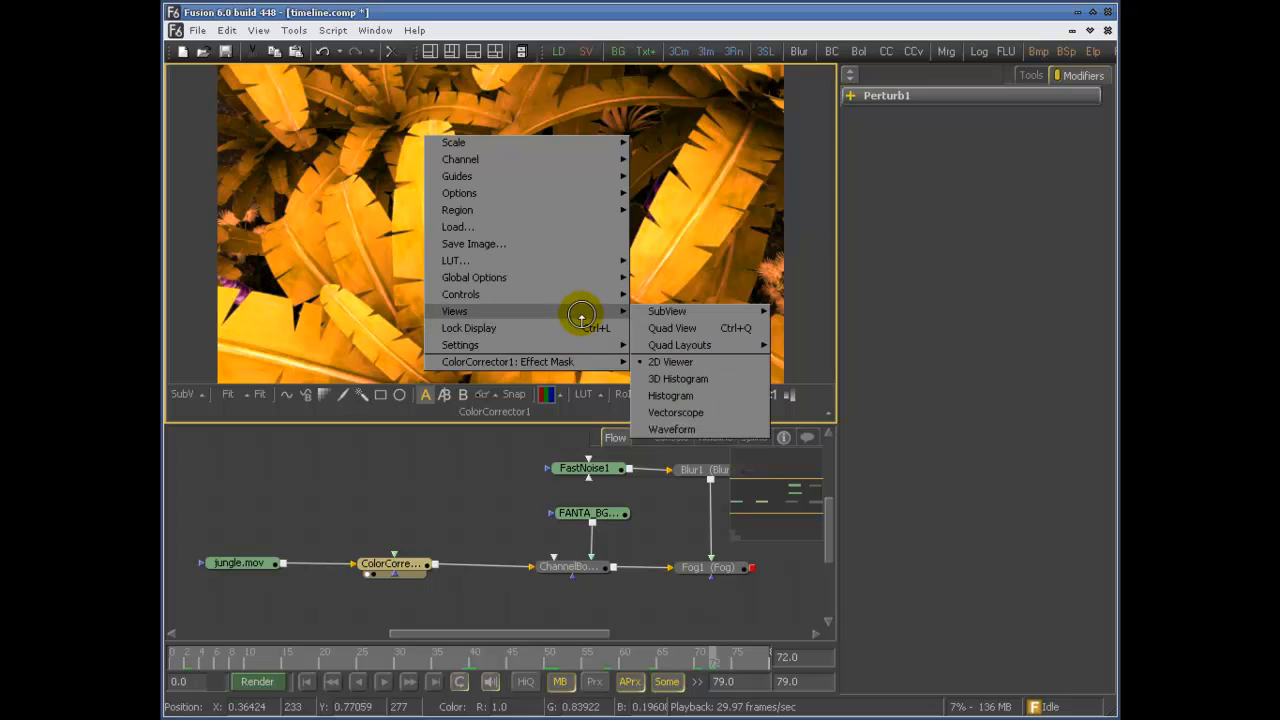
mouse_move(558, 345)
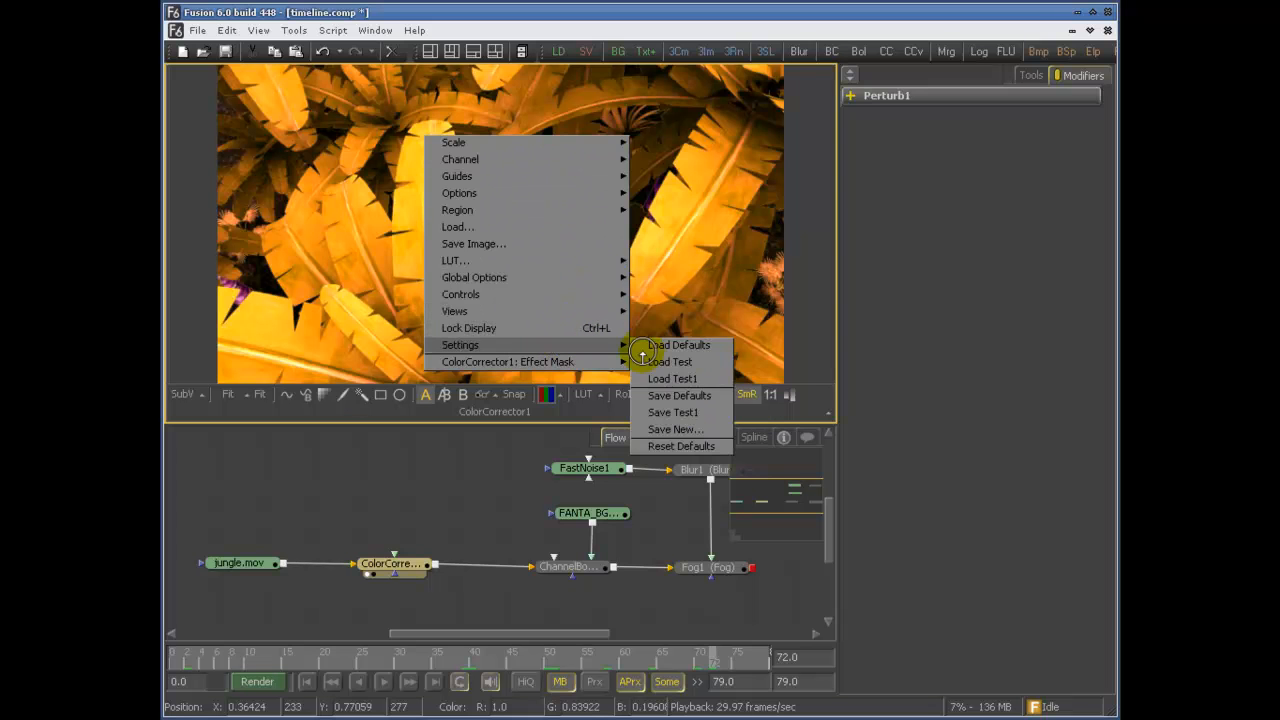
click(705, 380)
drag(519, 235, 550, 244)
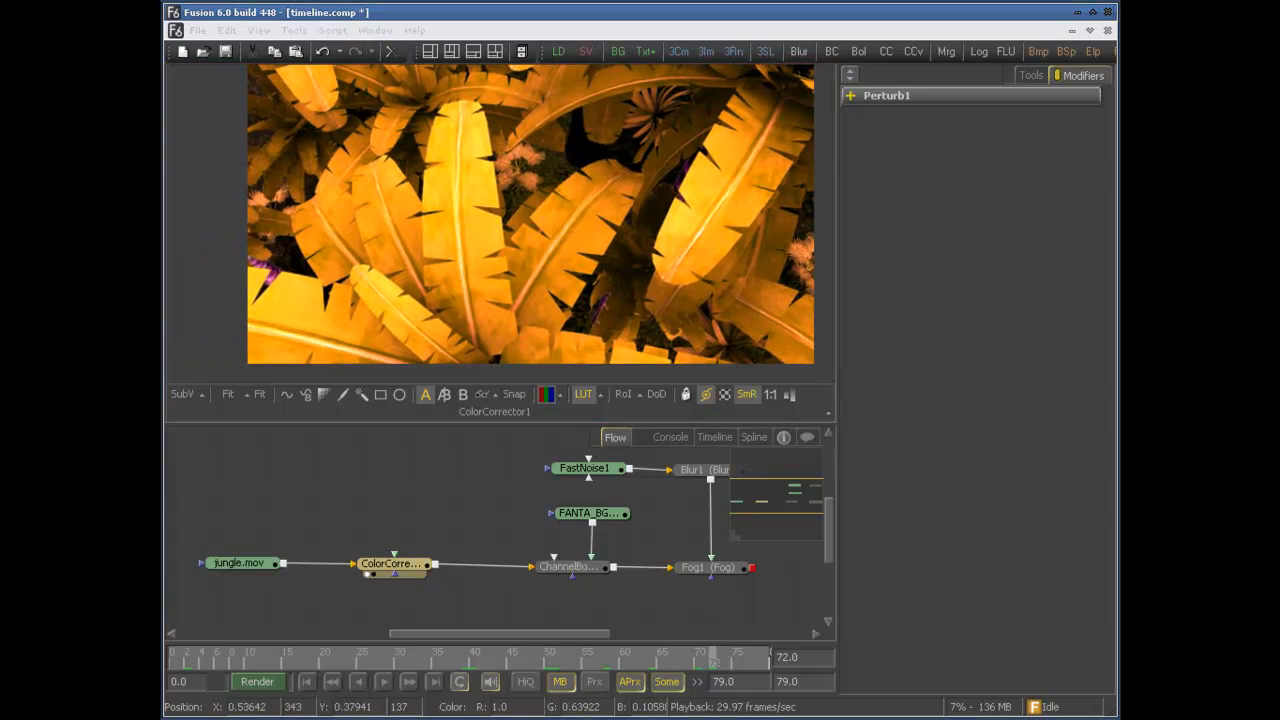
drag(568, 217, 543, 223)
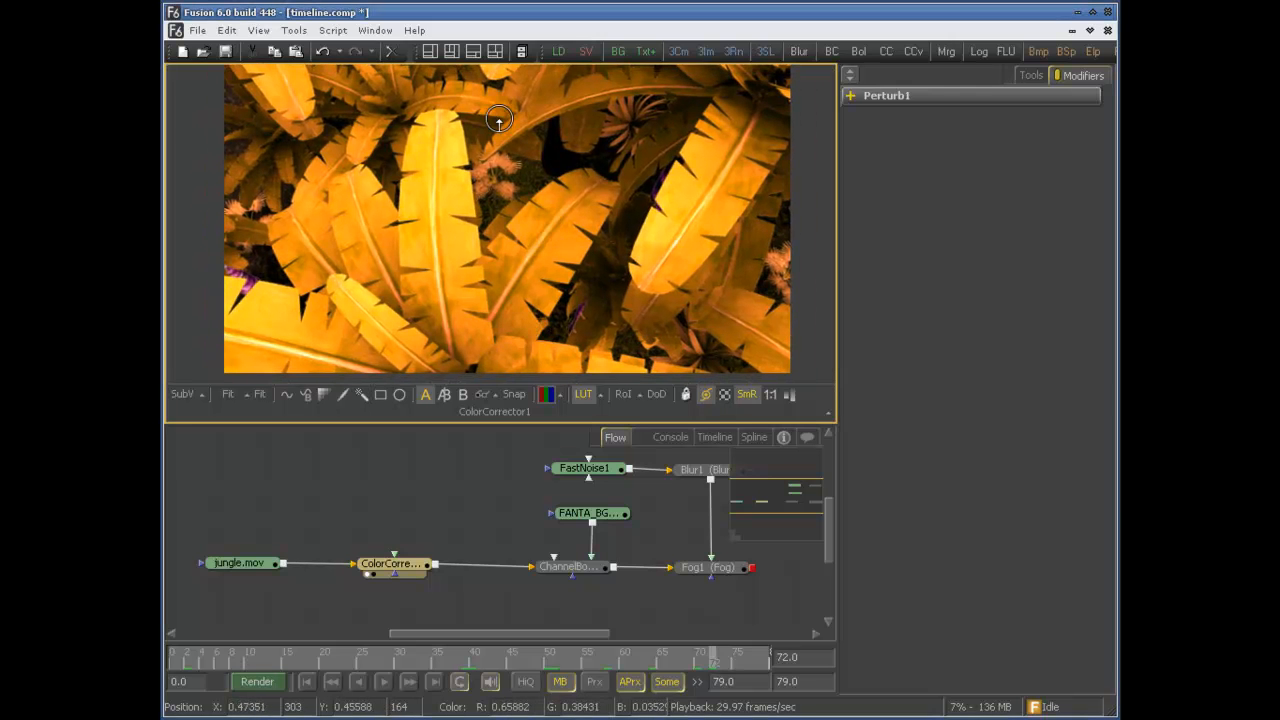
- Add a Loader in the empty flow area above jungle.mov and load the Paxx_0000-0136.ipl image sequence
right_click(408, 108)
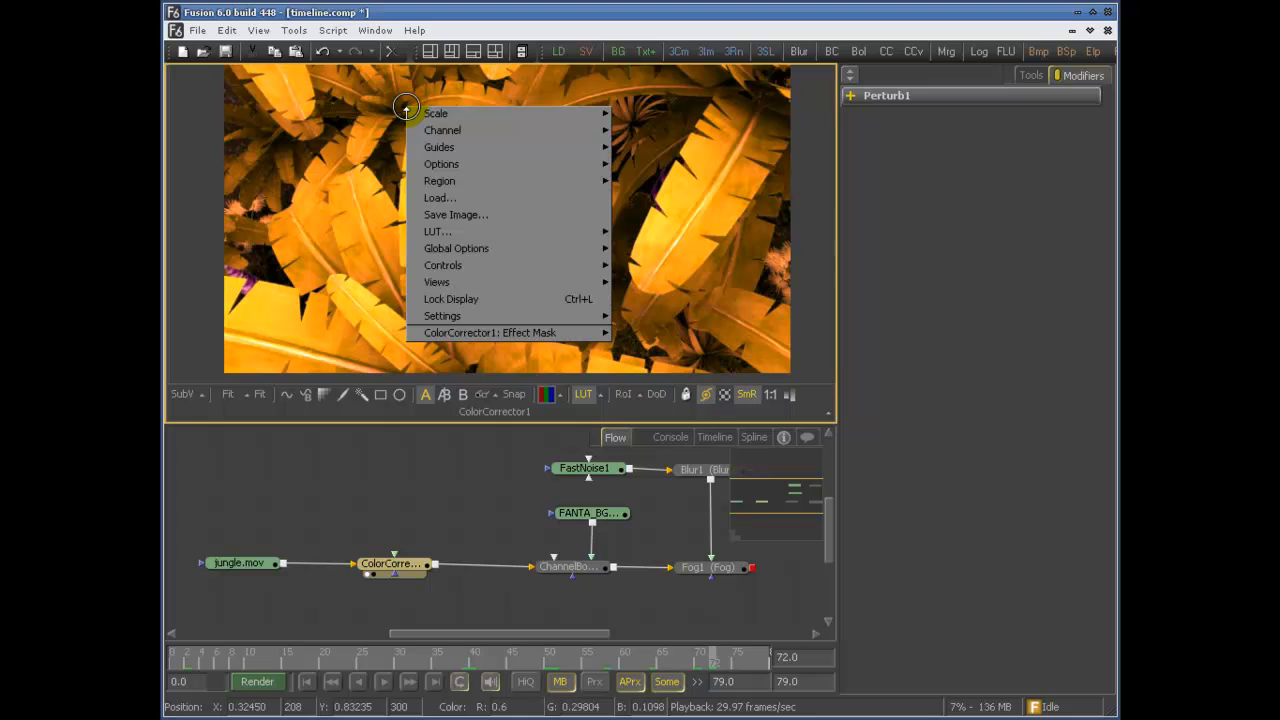
mouse_move(543, 165)
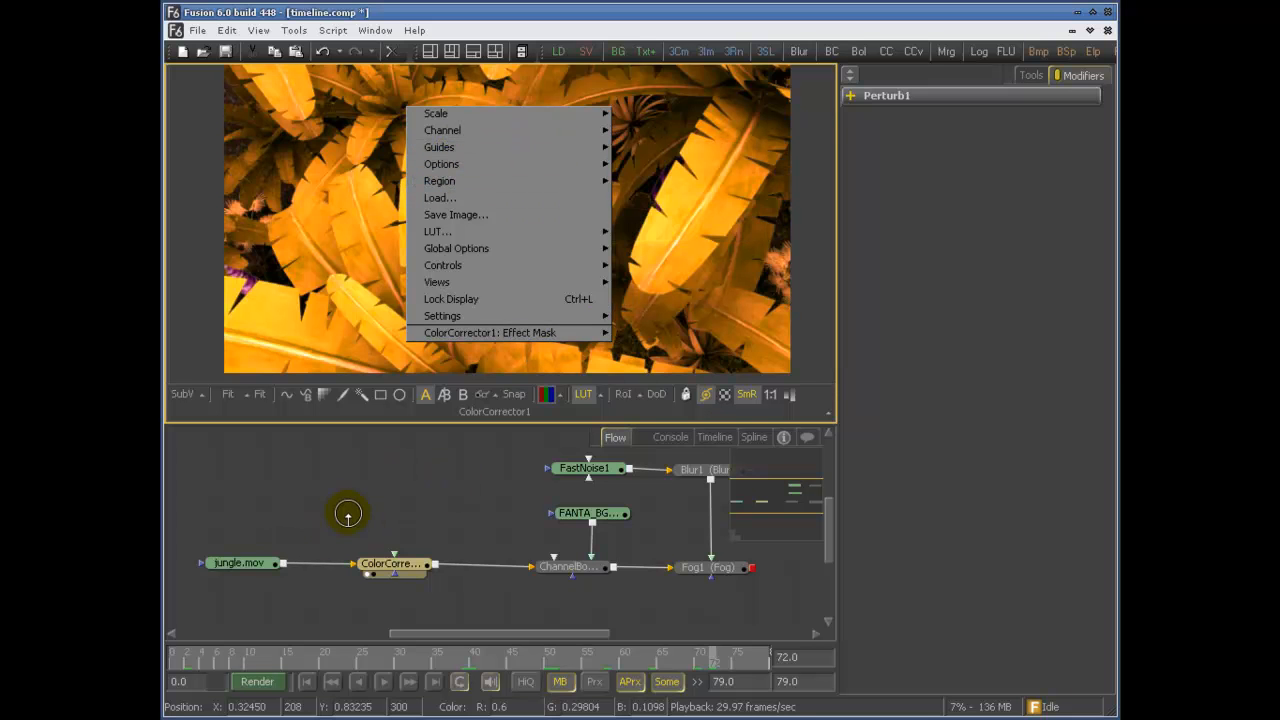
click(284, 553)
drag(558, 51, 323, 463)
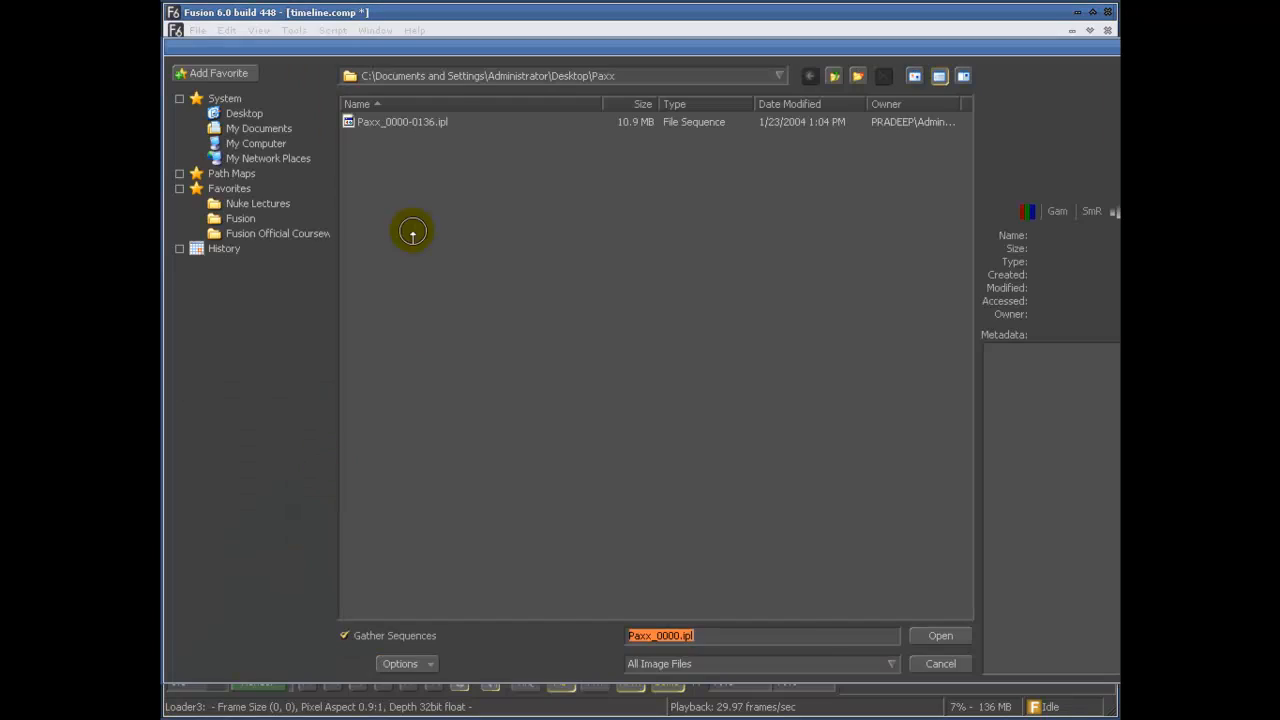
double_click(371, 122)
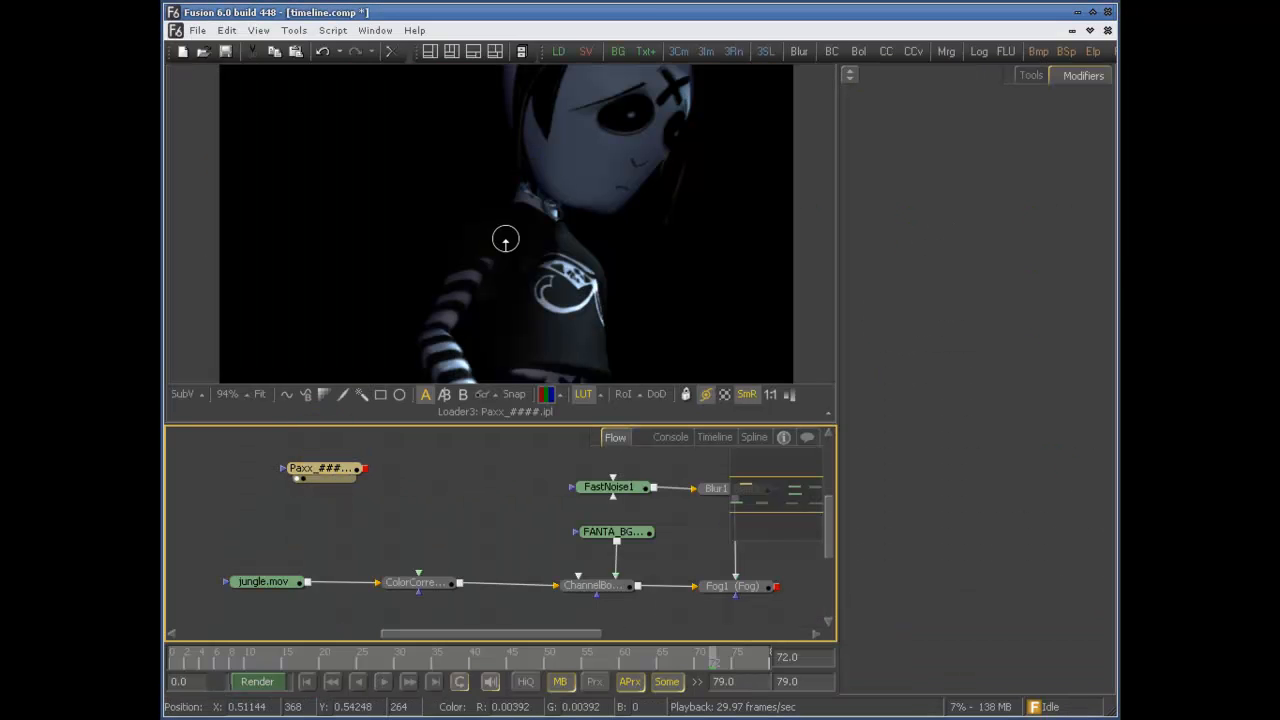
- Show the Paxx image with Checker Underlay in the viewer, and turn the underlay back off
scroll(508, 185, down, 2)
drag(517, 173, 509, 200)
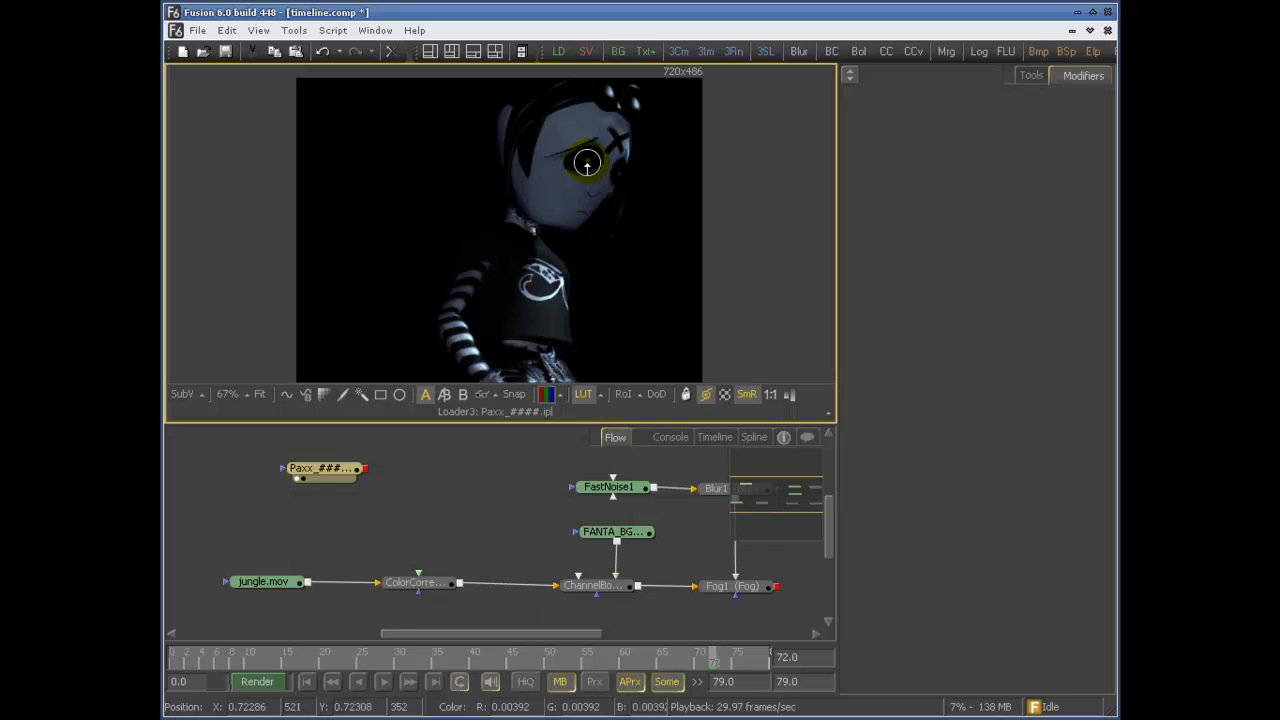
right_click(523, 106)
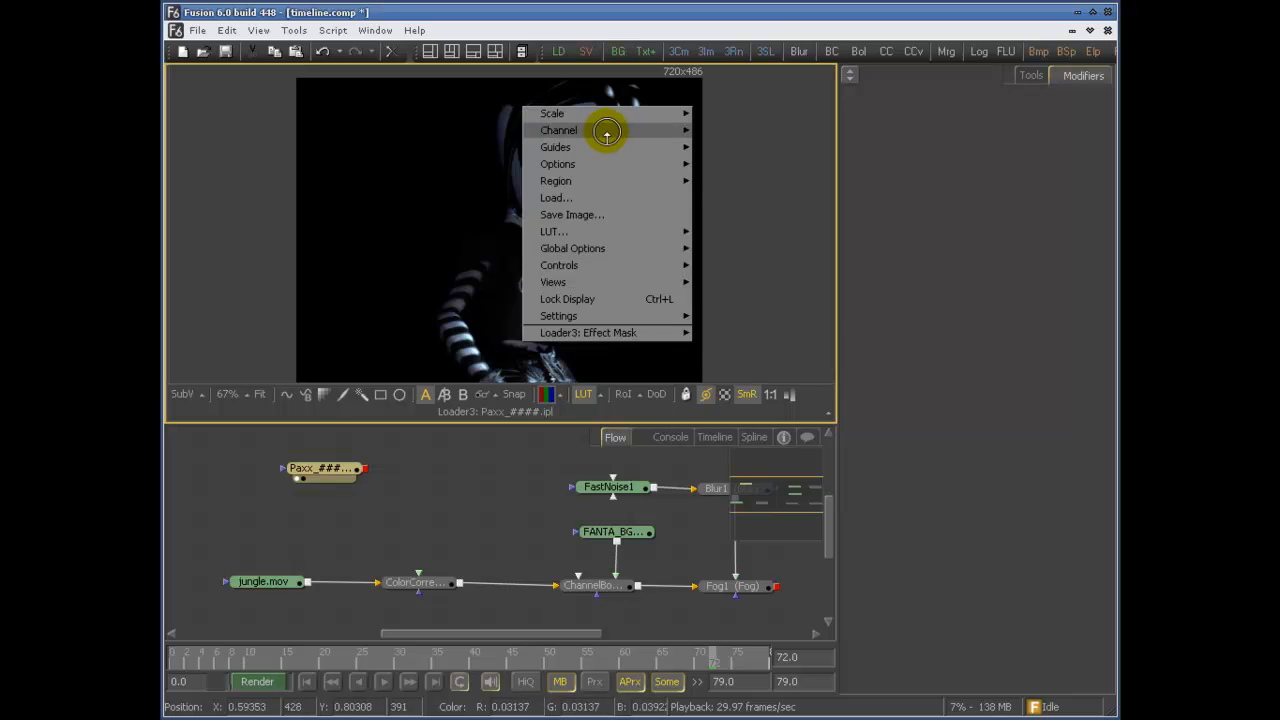
mouse_move(647, 160)
click(709, 165)
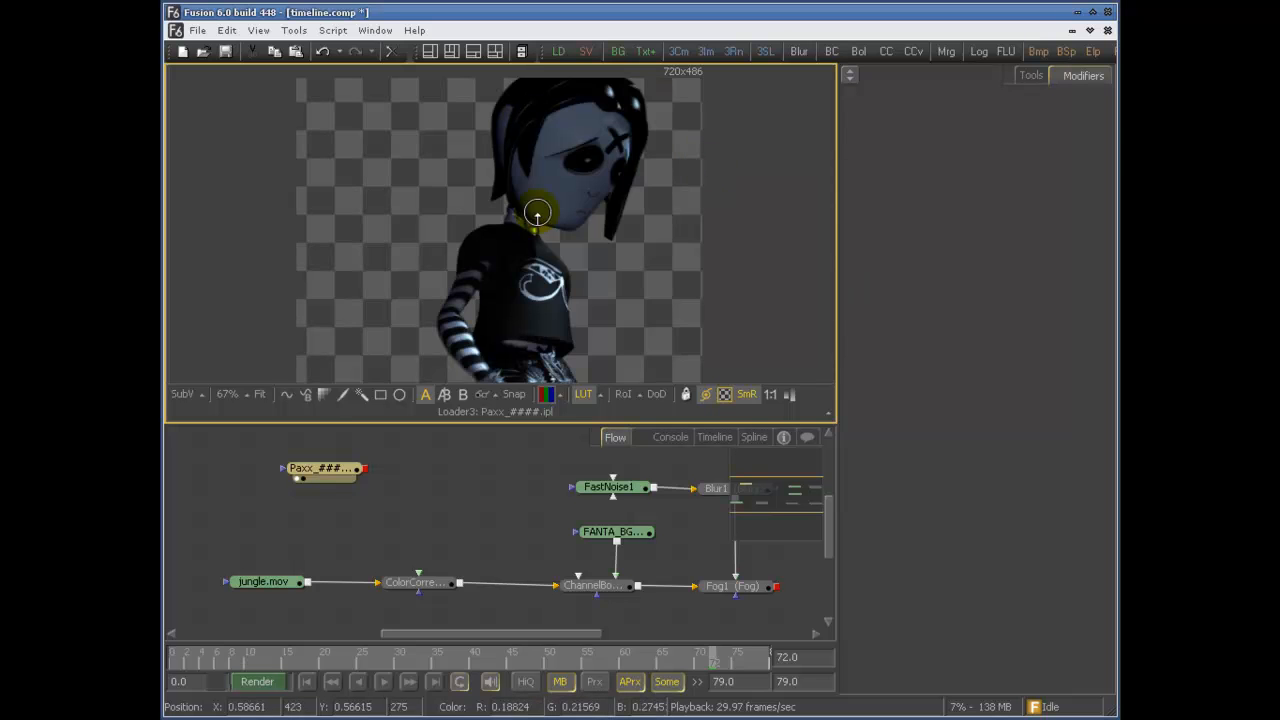
right_click(534, 143)
mouse_move(626, 200)
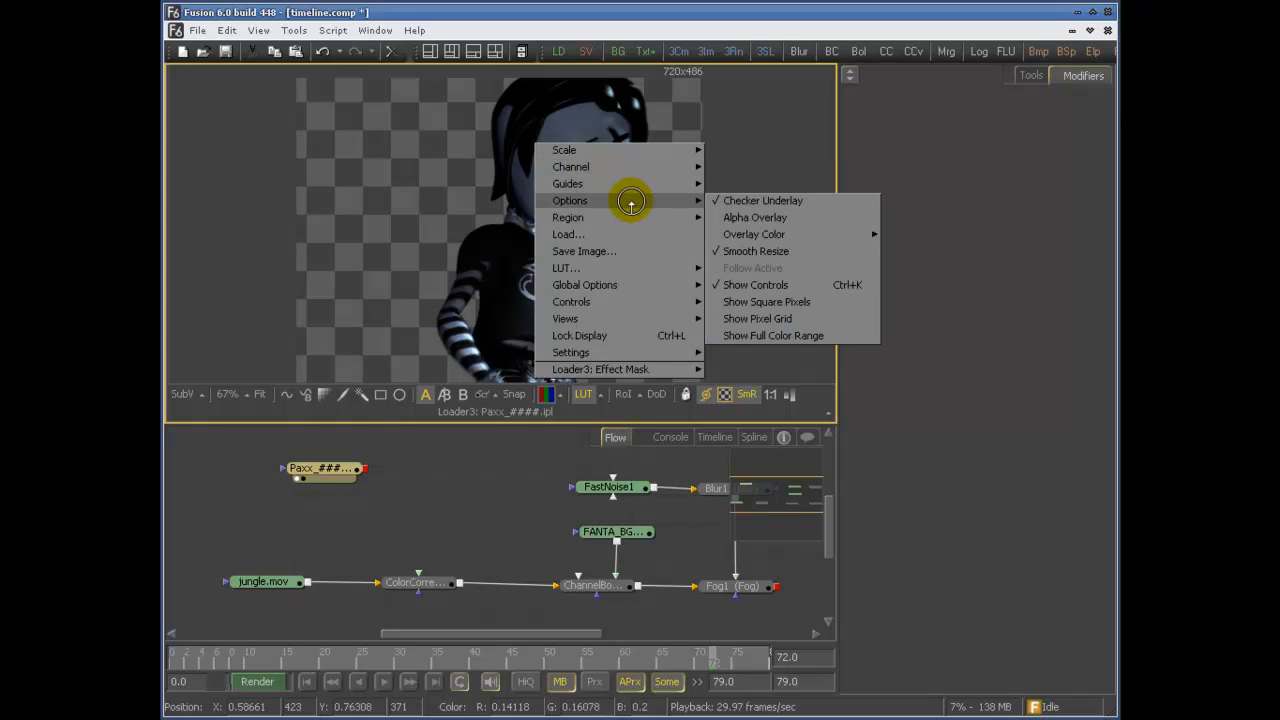
click(719, 203)
- Turn on Alpha Overlay for the Paxx image to inspect its matte, and turn the overlay back off
right_click(560, 155)
mouse_move(700, 212)
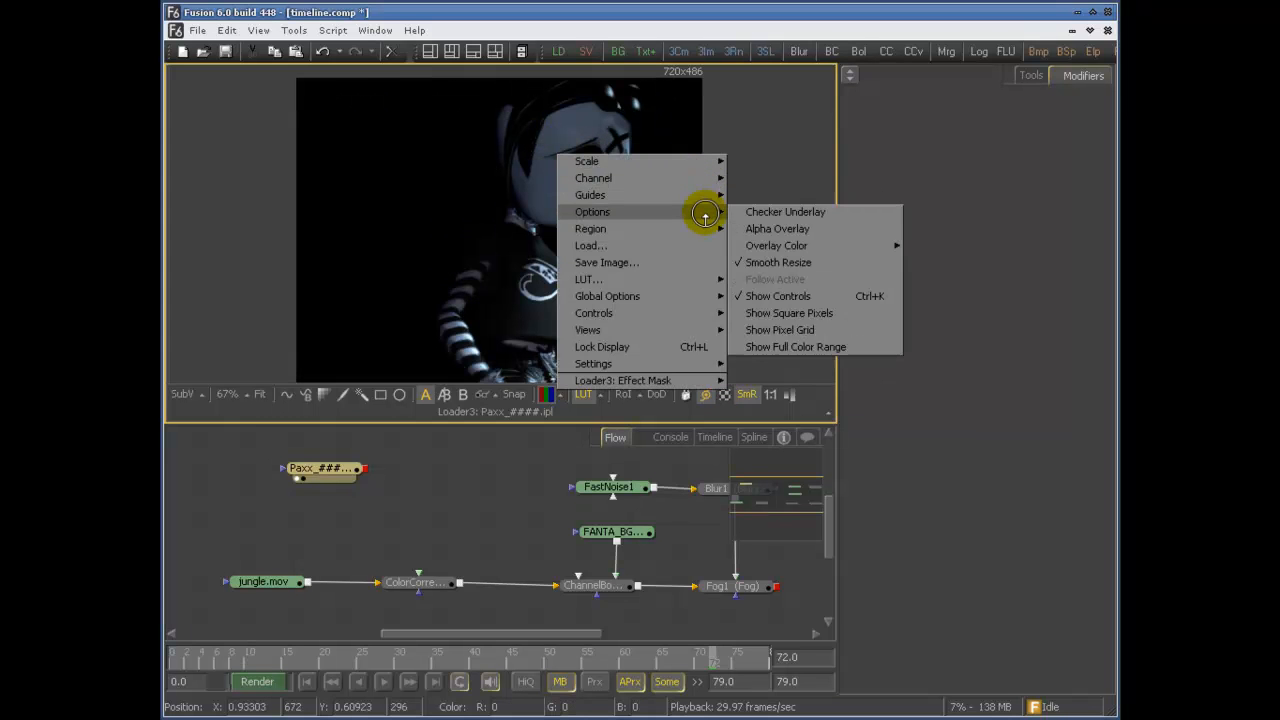
click(830, 231)
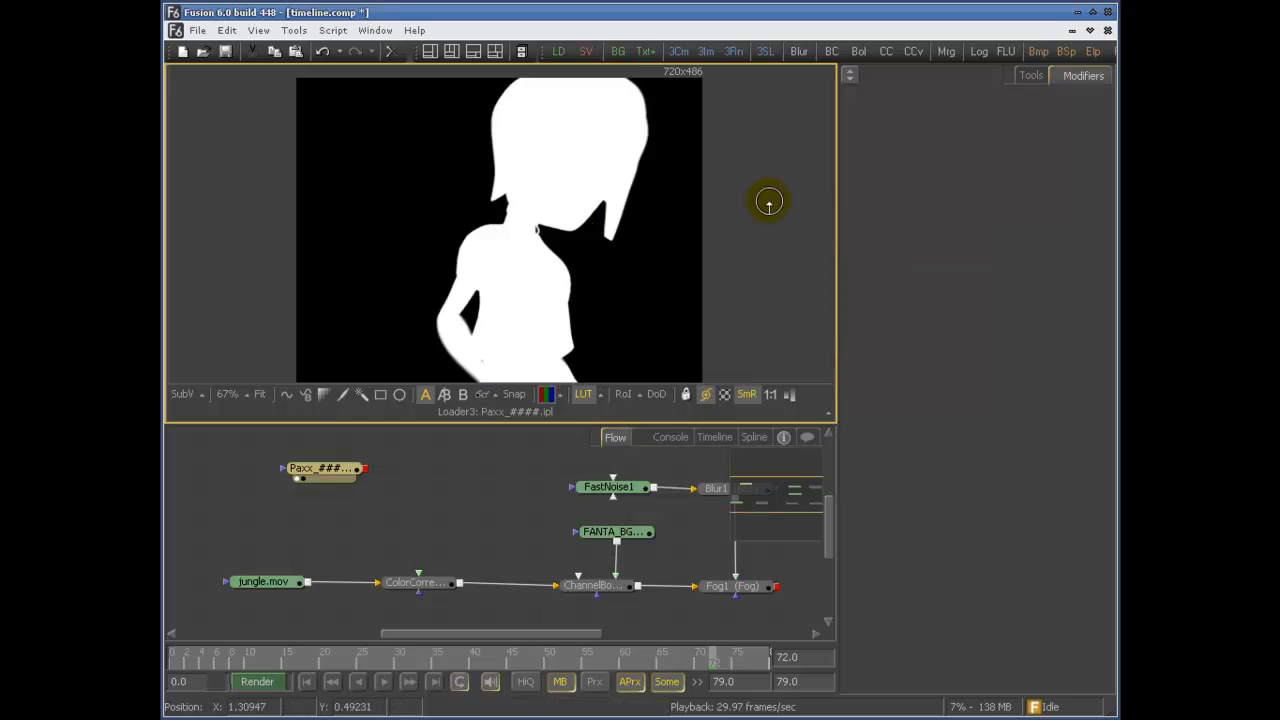
click(559, 394)
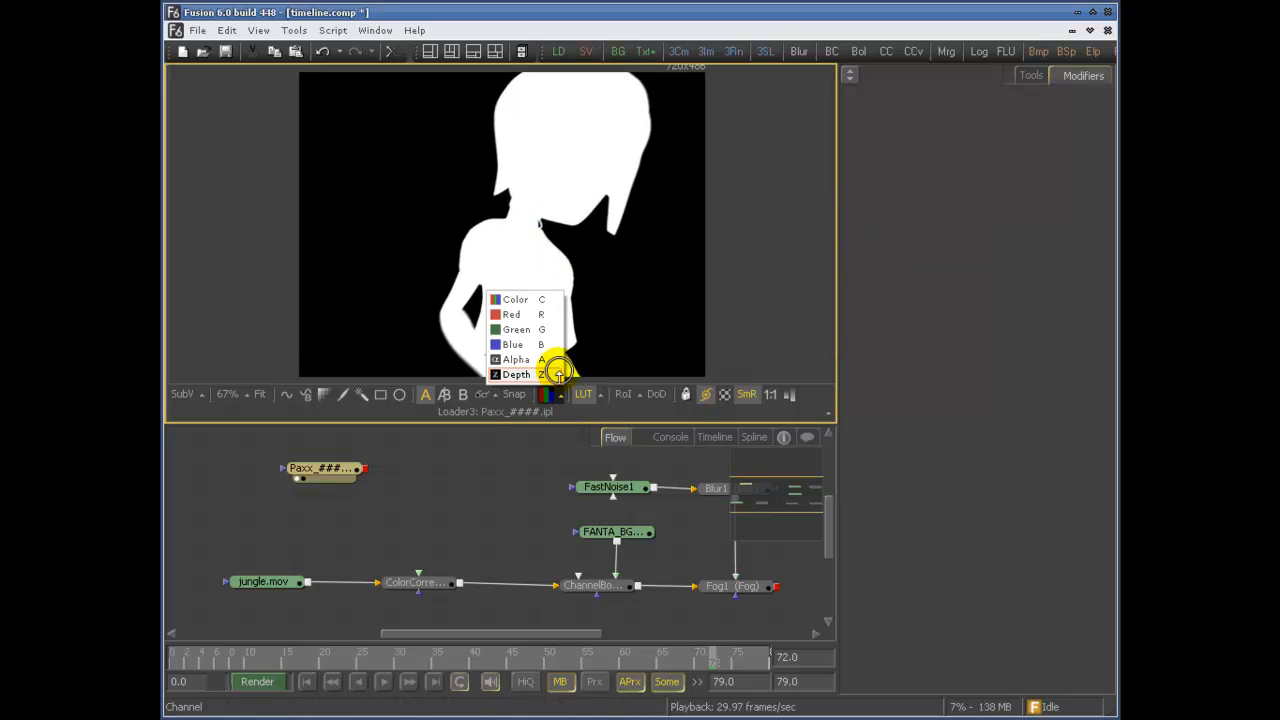
mouse_move(574, 192)
mouse_down()
mouse_move(523, 243)
mouse_move(590, 193)
mouse_move(549, 240)
mouse_move(569, 183)
mouse_move(559, 200)
mouse_up()
scroll(590, 192, down, 1)
drag(541, 153, 520, 294)
right_click(480, 140)
mouse_move(605, 179)
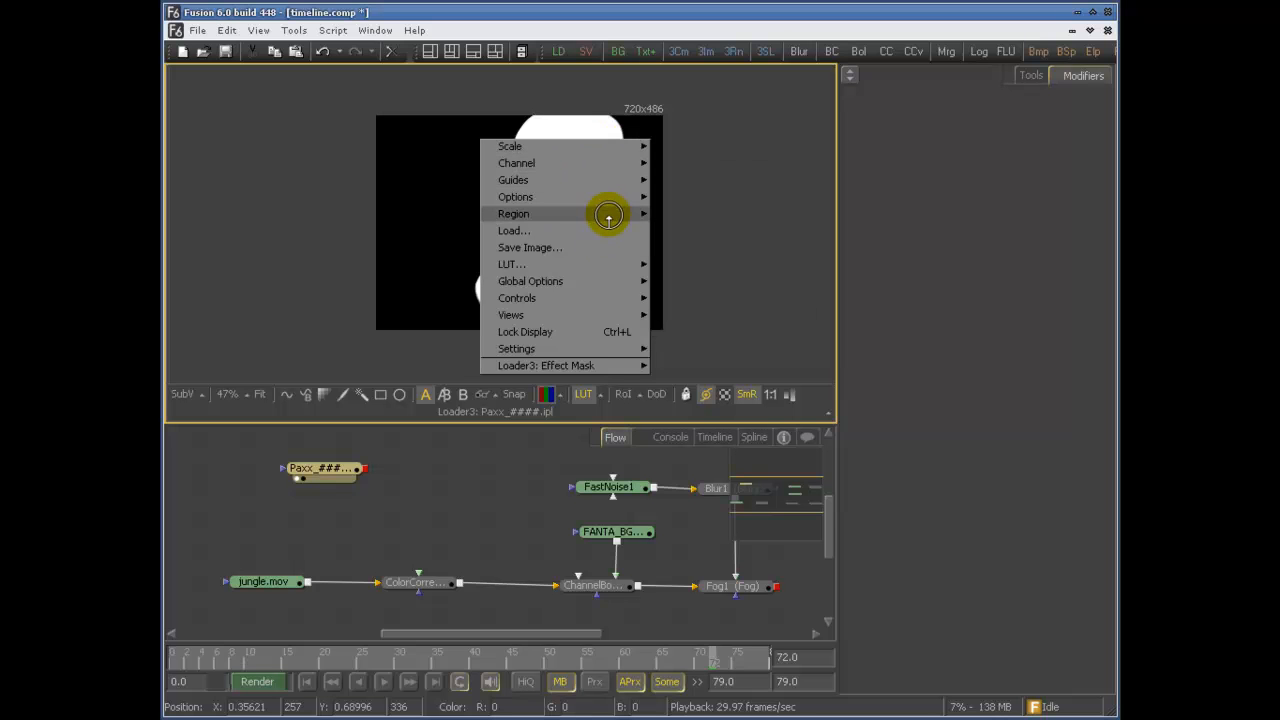
click(696, 211)
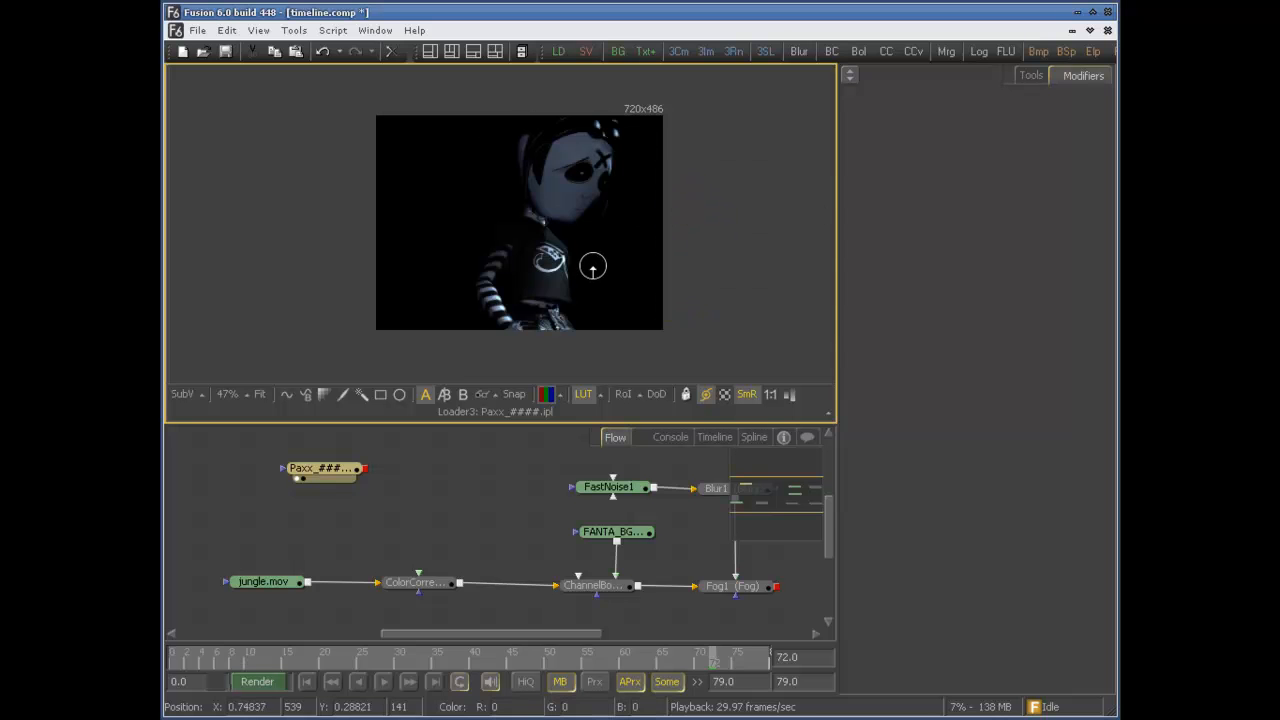
- Display ColorCorrector1 in the viewer and turn on Show Pixel Grid to inspect the pixels along a leaf edge
drag(443, 583, 536, 288)
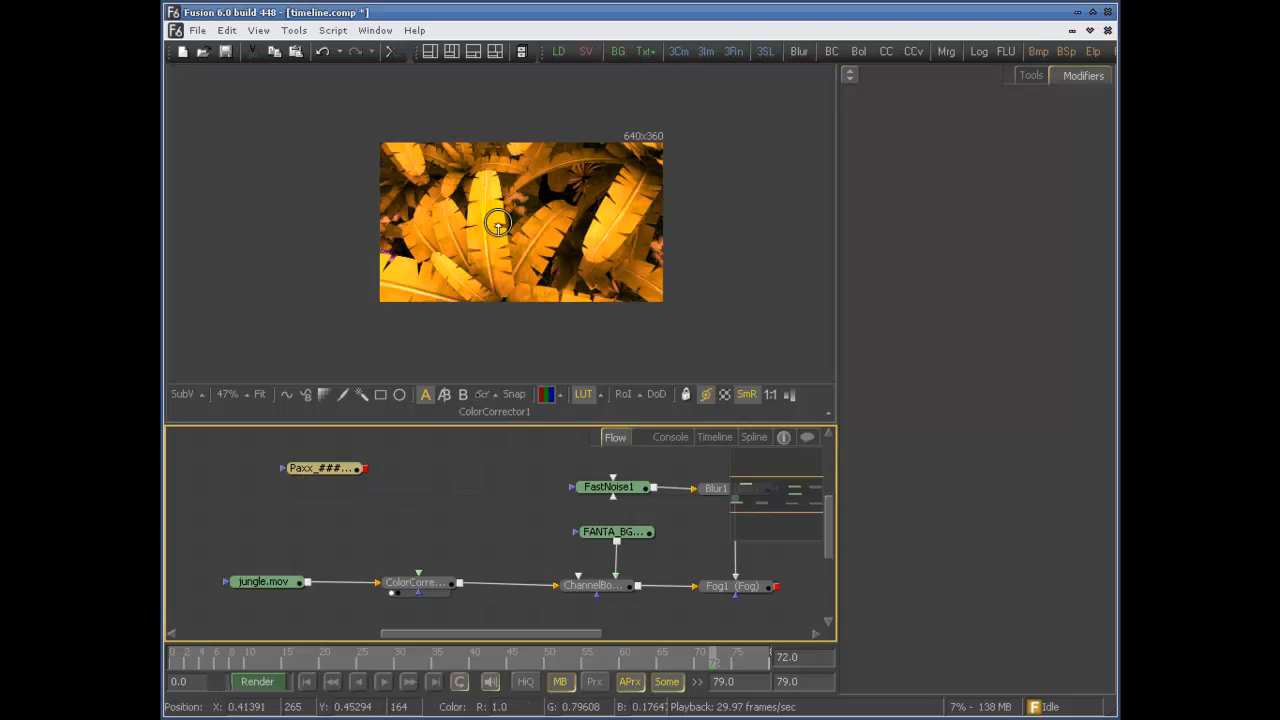
scroll(497, 233, up, 2)
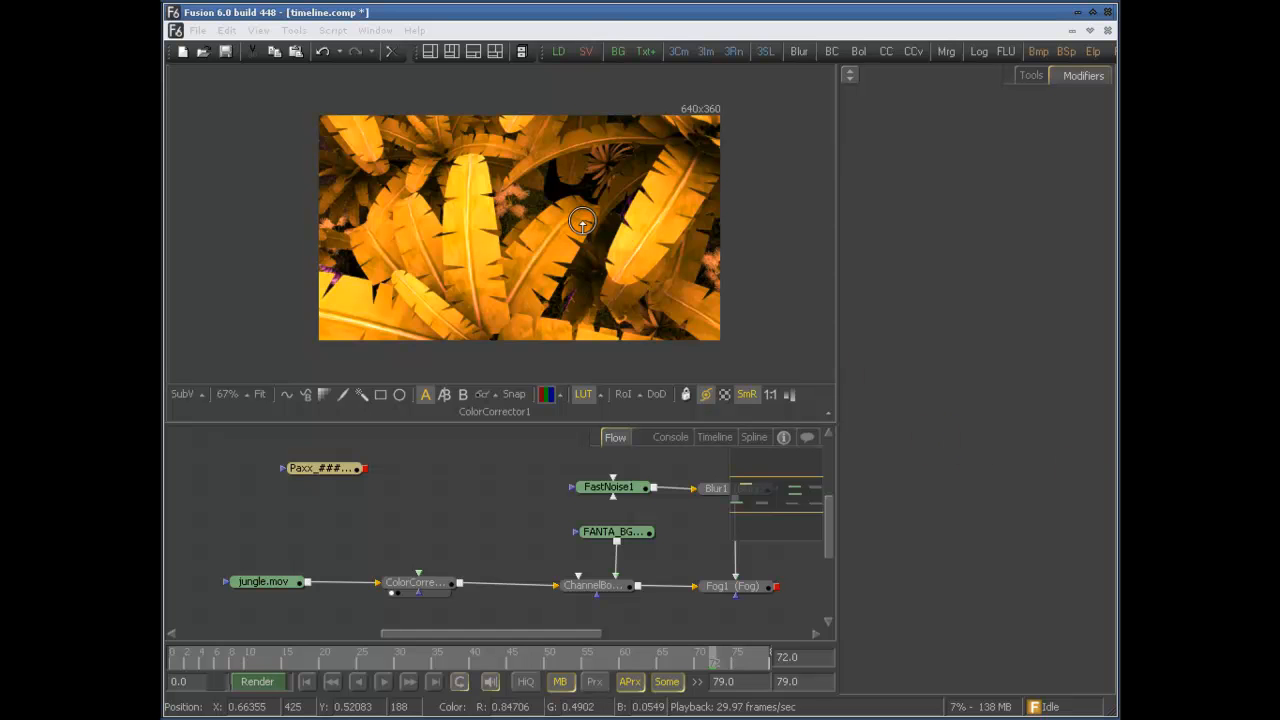
right_click(474, 172)
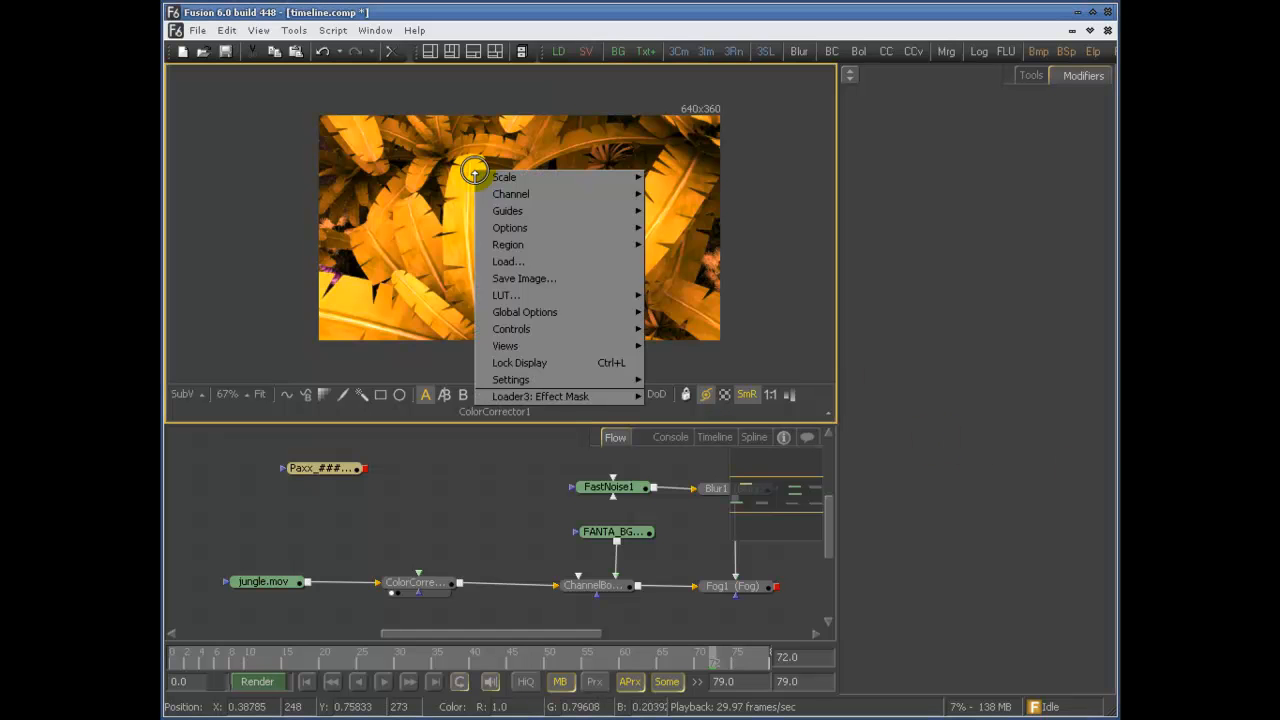
mouse_move(560, 228)
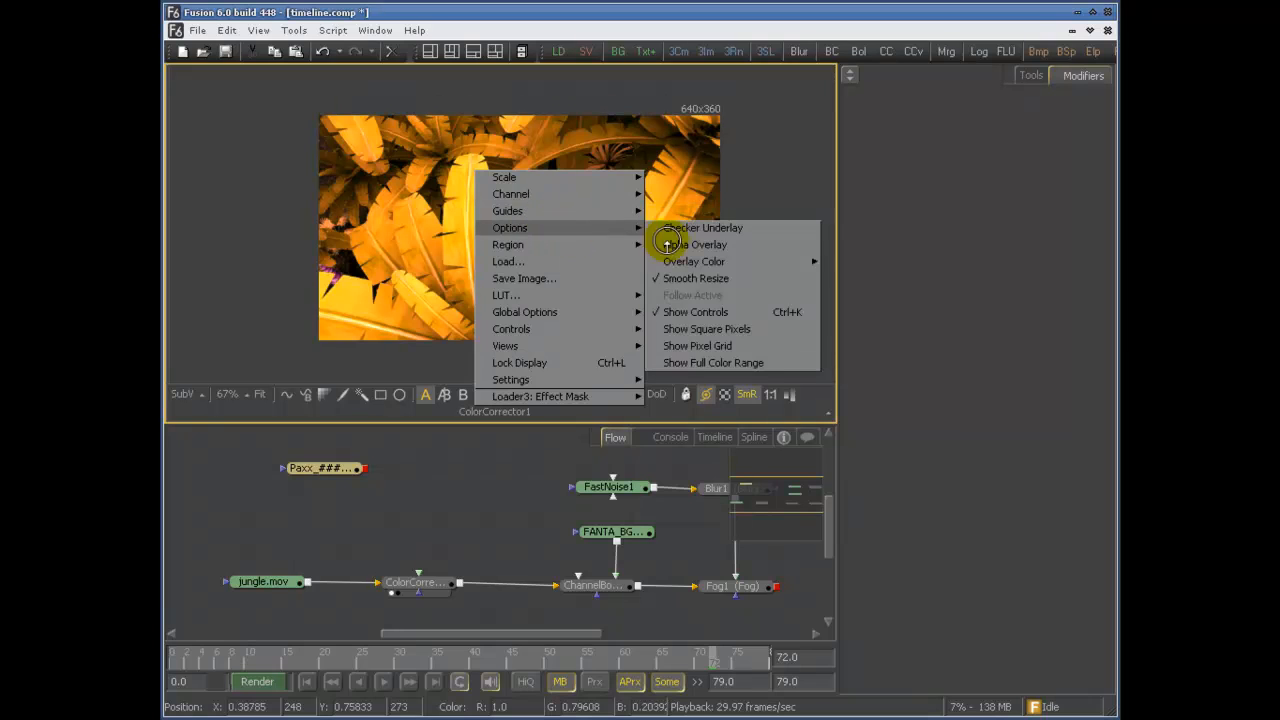
click(766, 347)
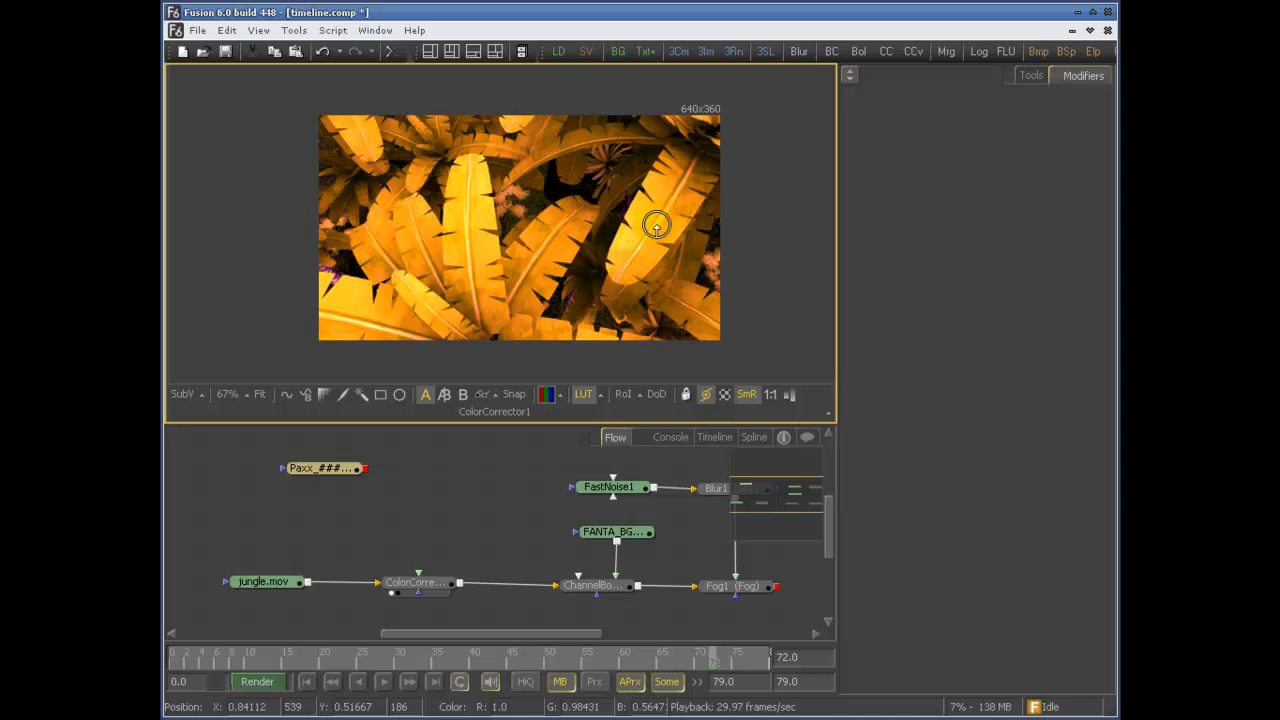
scroll(622, 206, up, 10)
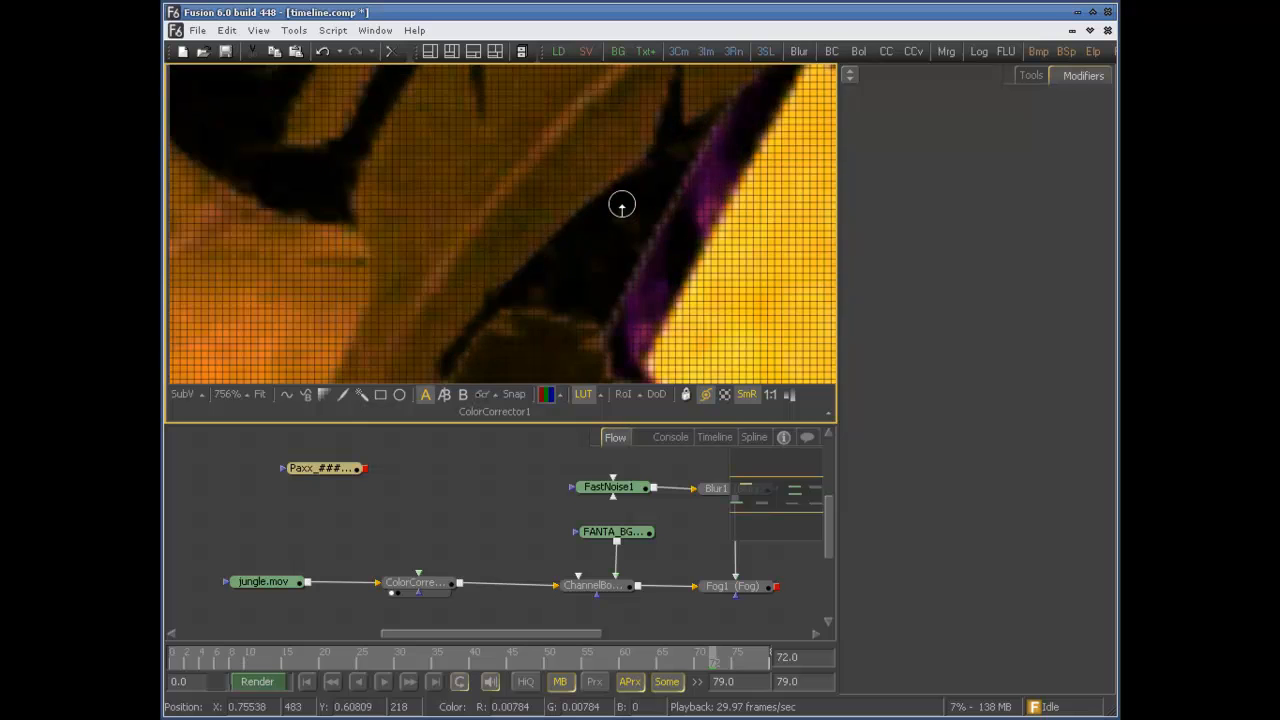
scroll(761, 240, up, 4)
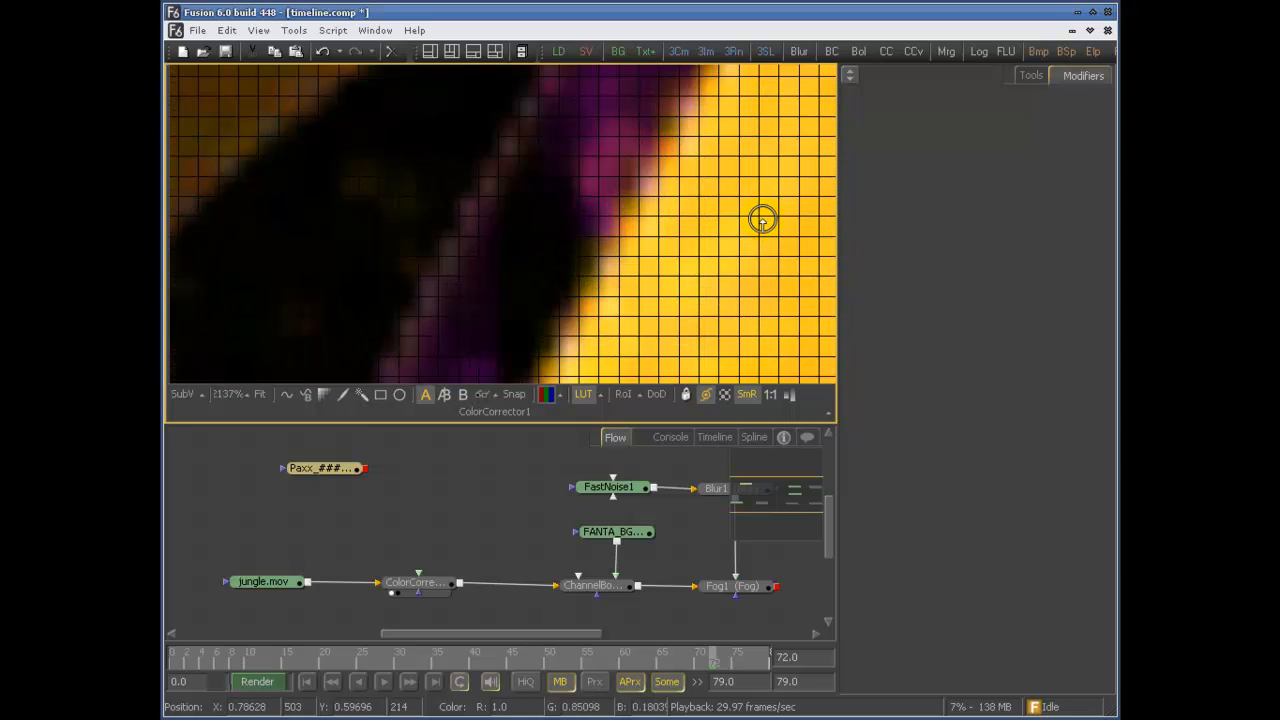
- Turn off the pixel grid and fit the whole leaf image to the viewer
right_click(598, 135)
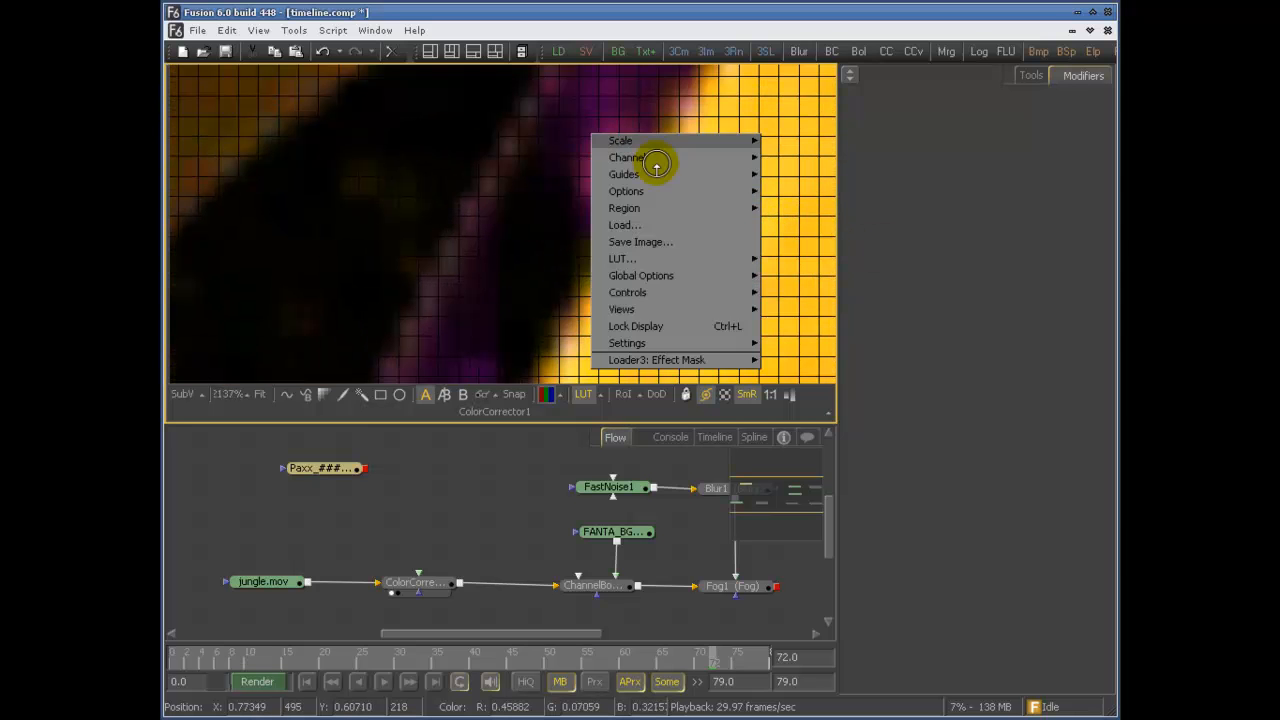
mouse_move(674, 188)
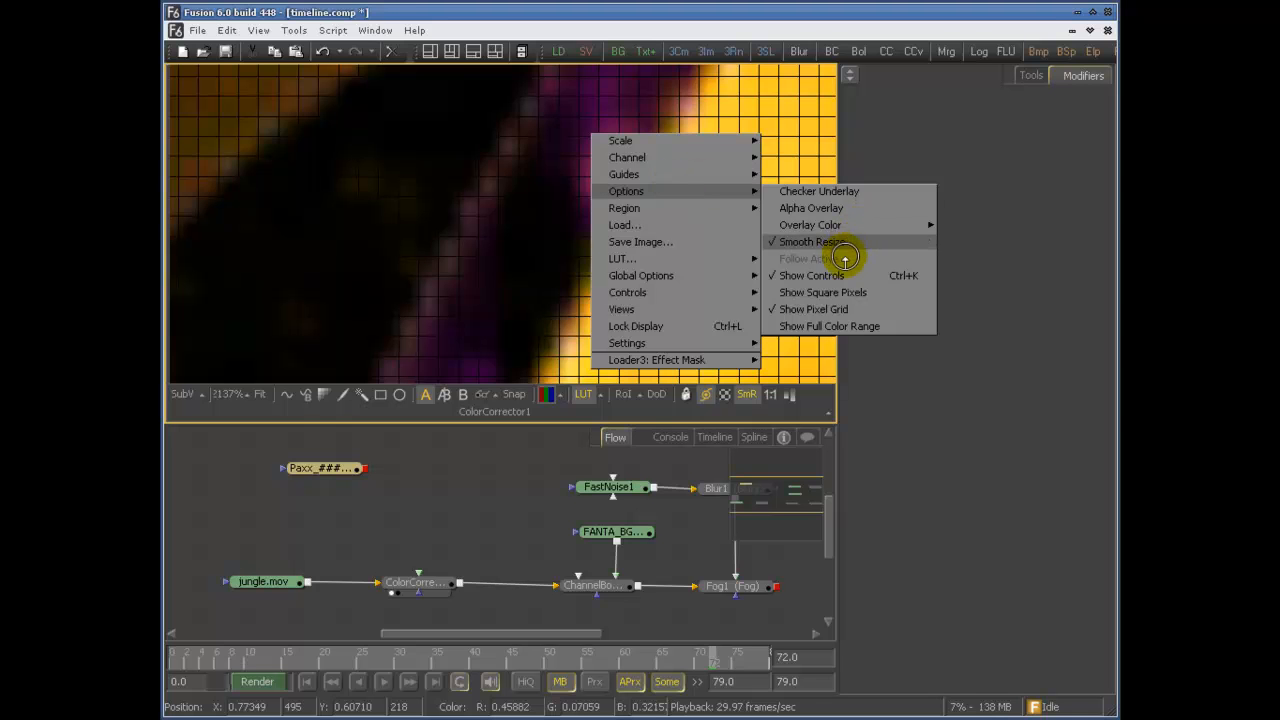
click(836, 311)
click(258, 394)
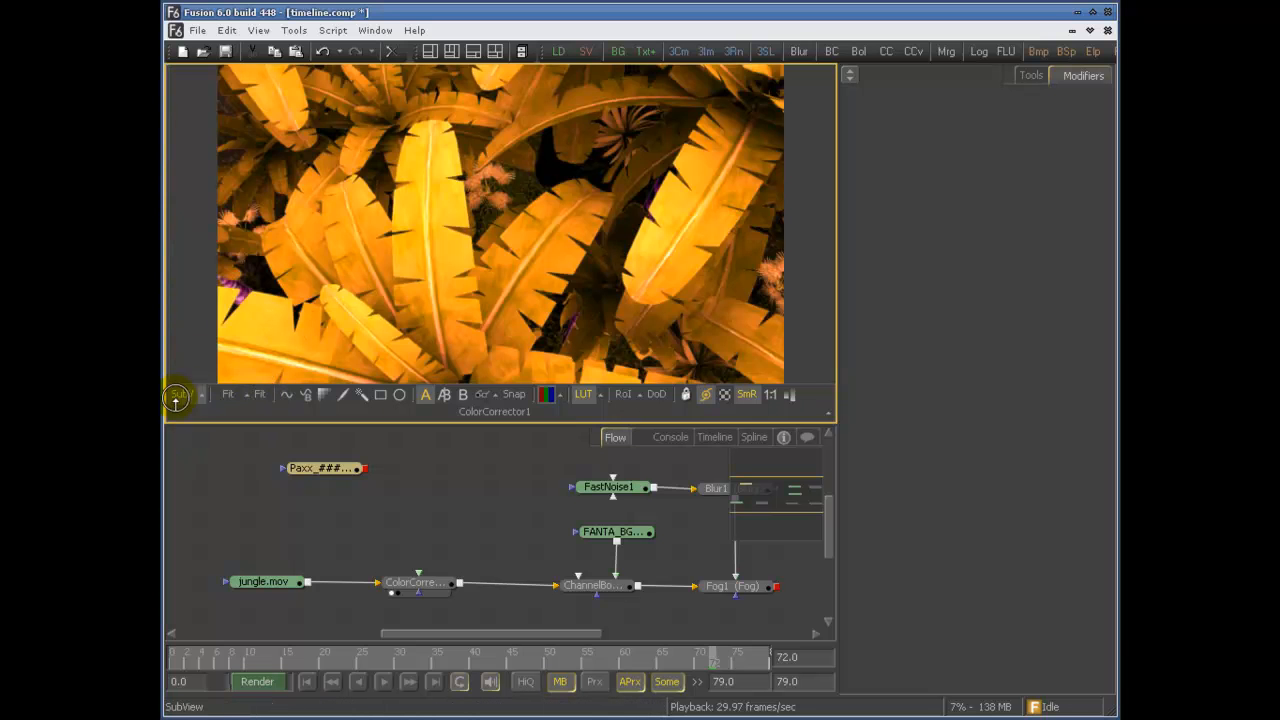
- View the leaf image at 25% and 100% scale, and return the viewer to Fit
click(245, 398)
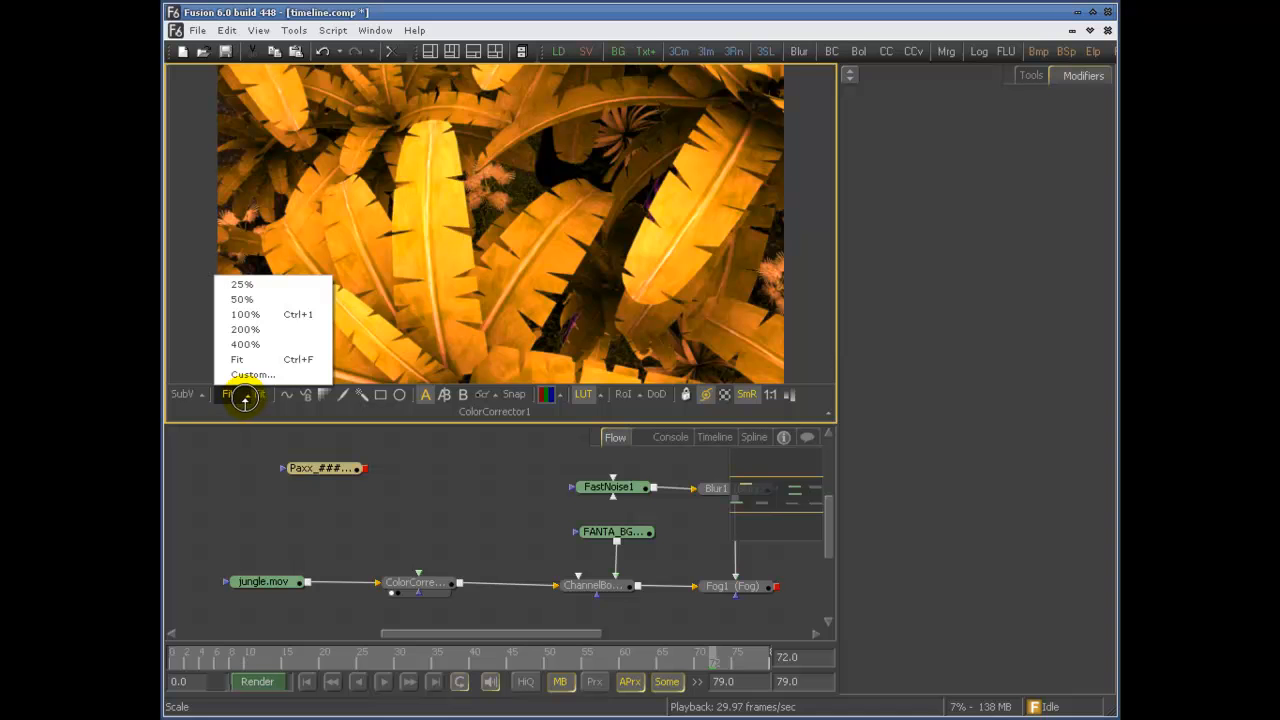
click(245, 285)
click(240, 396)
click(289, 318)
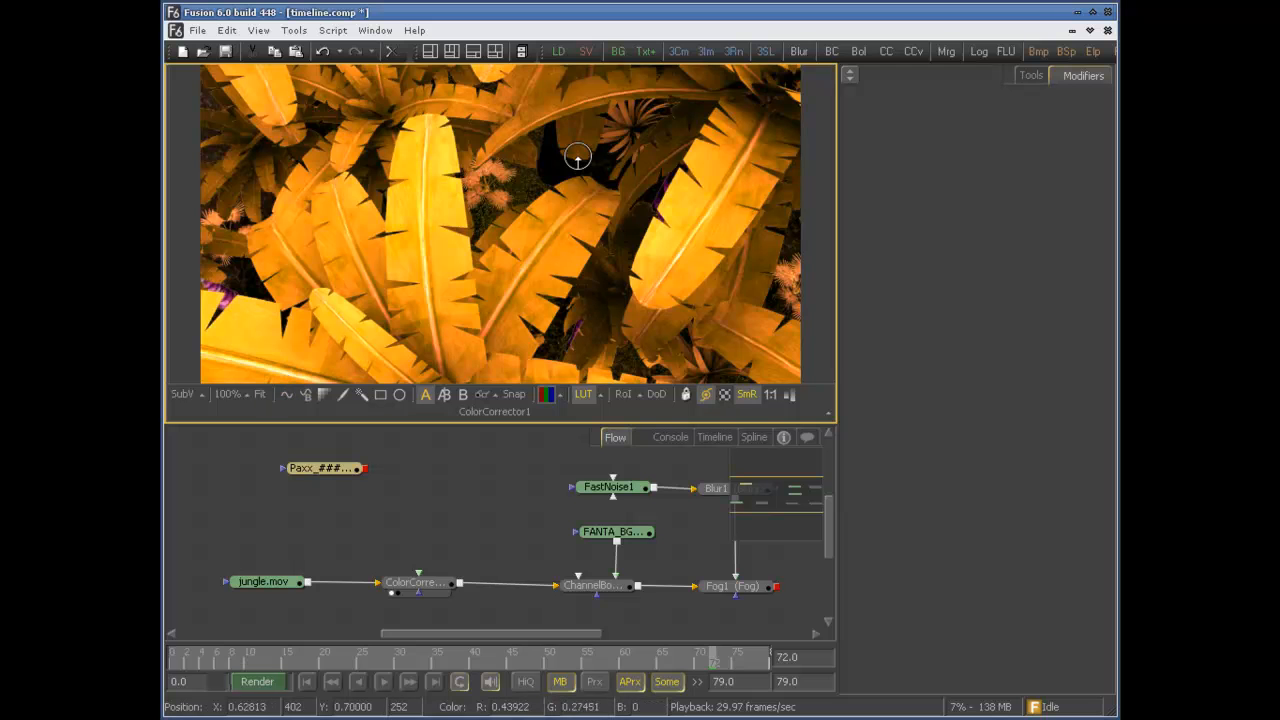
click(242, 395)
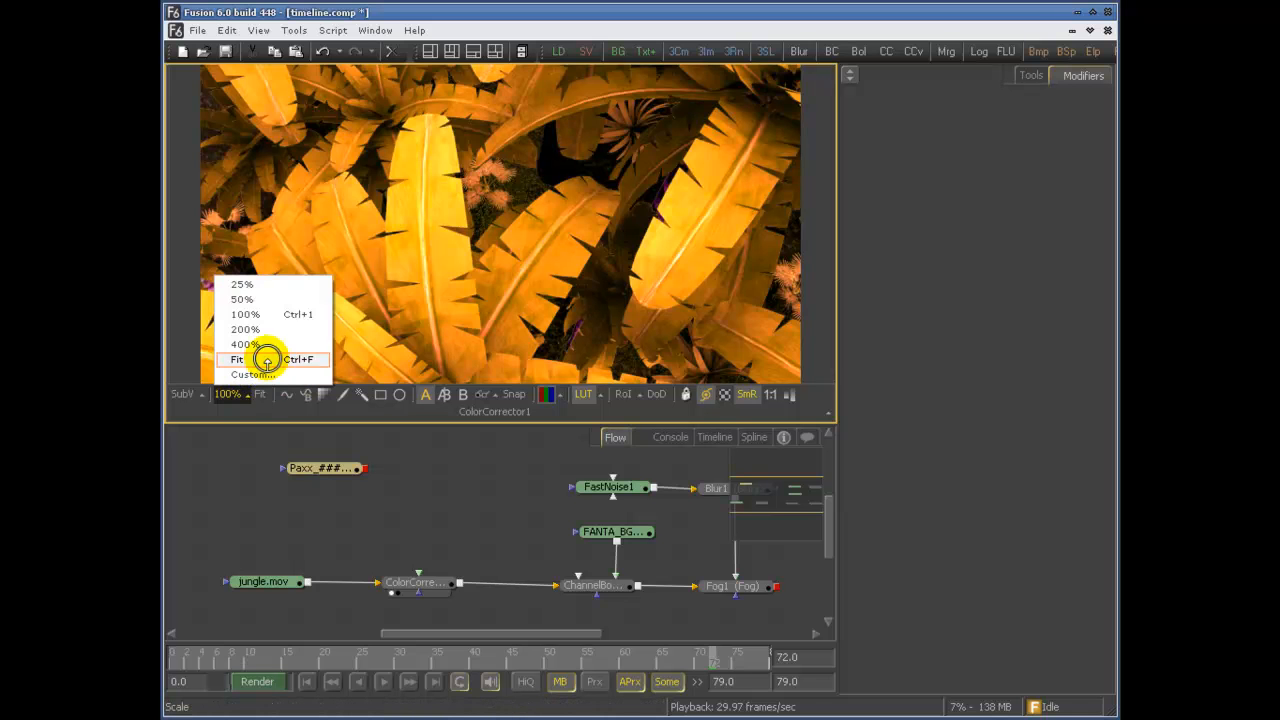
click(264, 360)
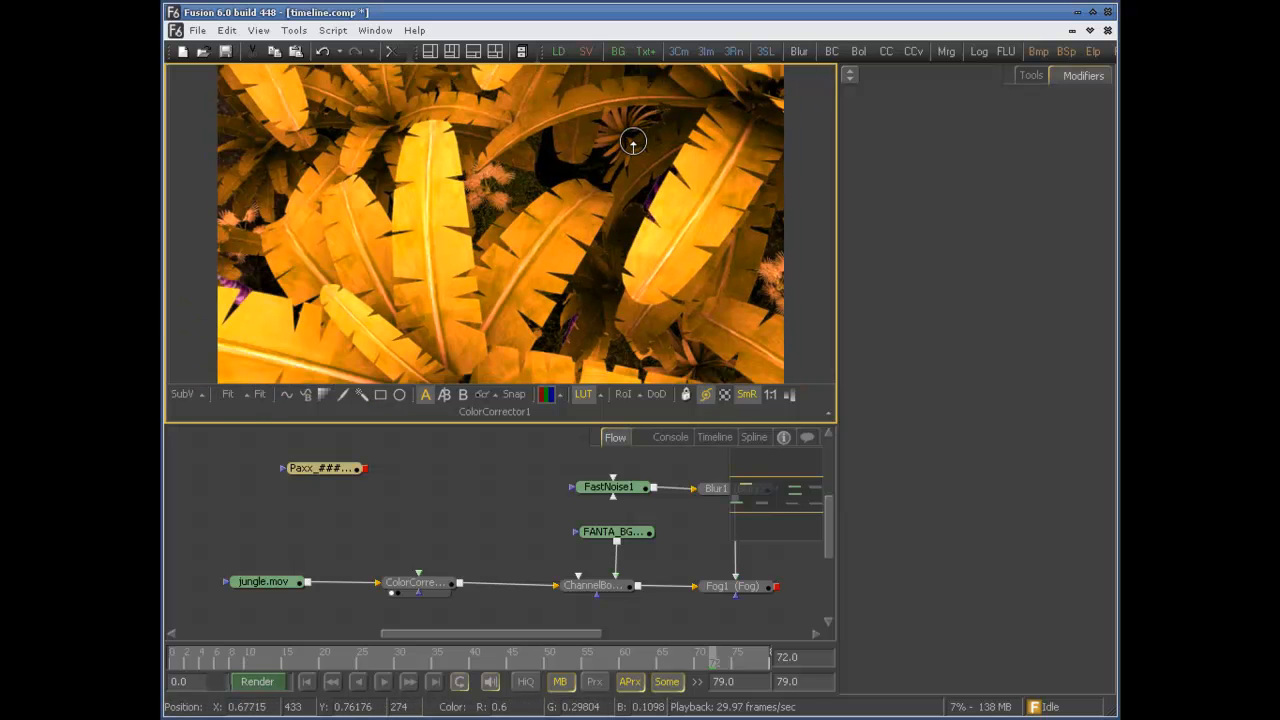
click(240, 396)
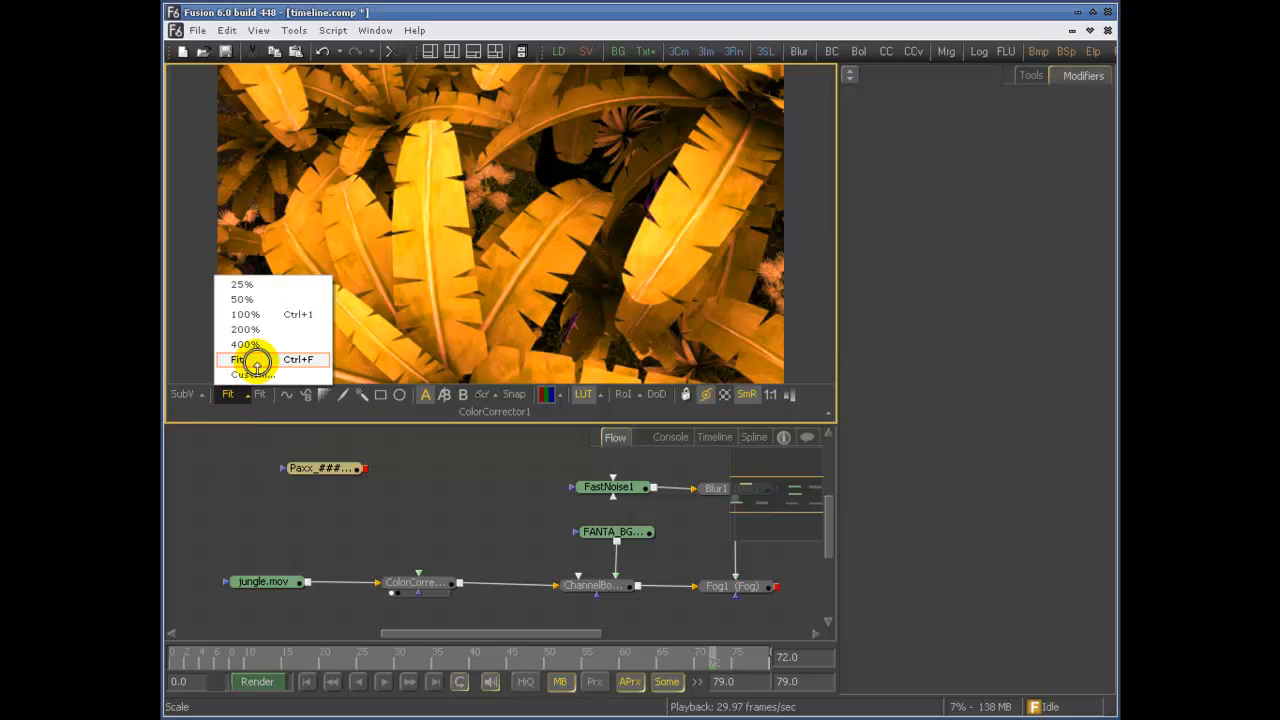
click(294, 359)
- Load jungle.mov into the viewer's A buffer and ColorCorrector1 into its B buffer
click(236, 453)
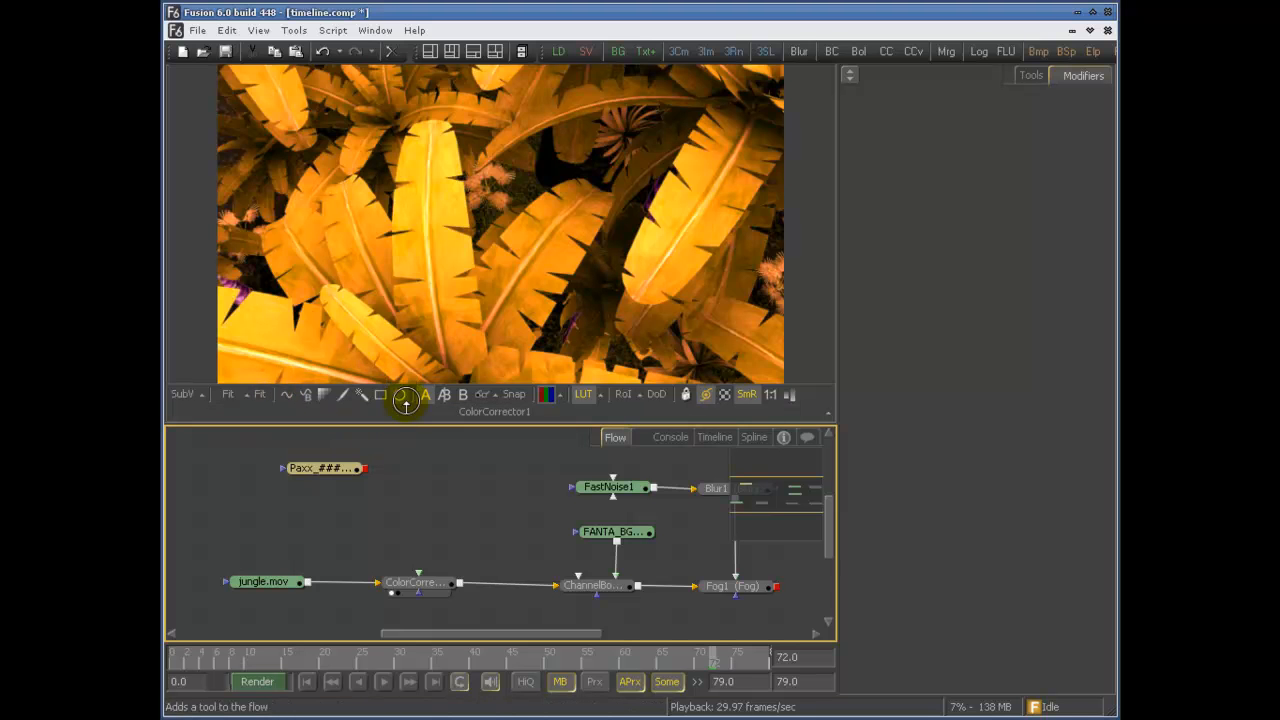
drag(415, 507, 373, 458)
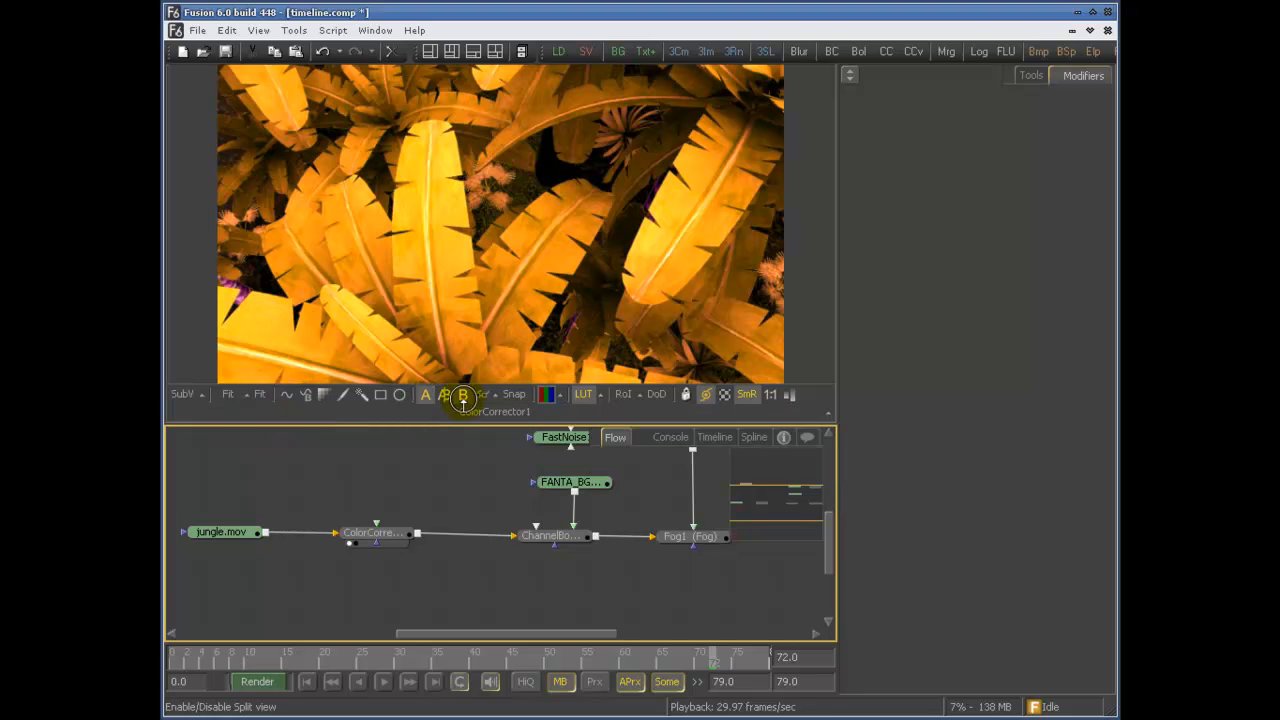
click(425, 394)
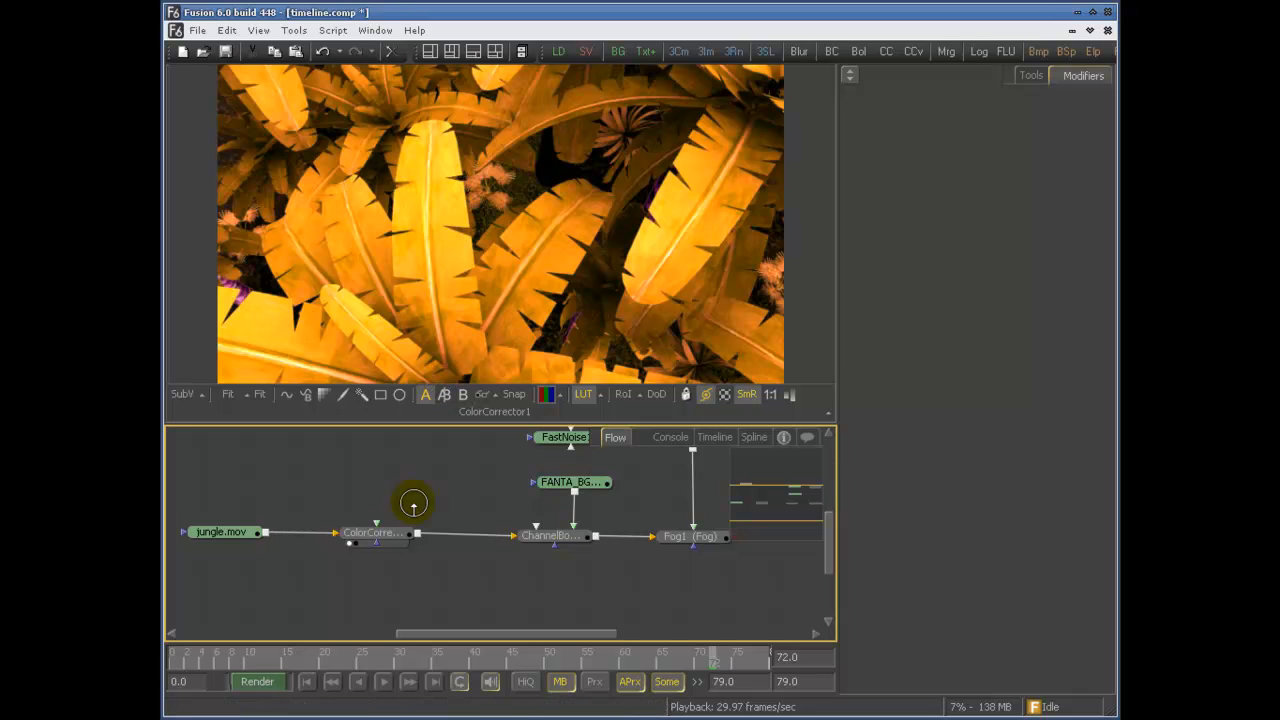
drag(222, 532, 458, 241)
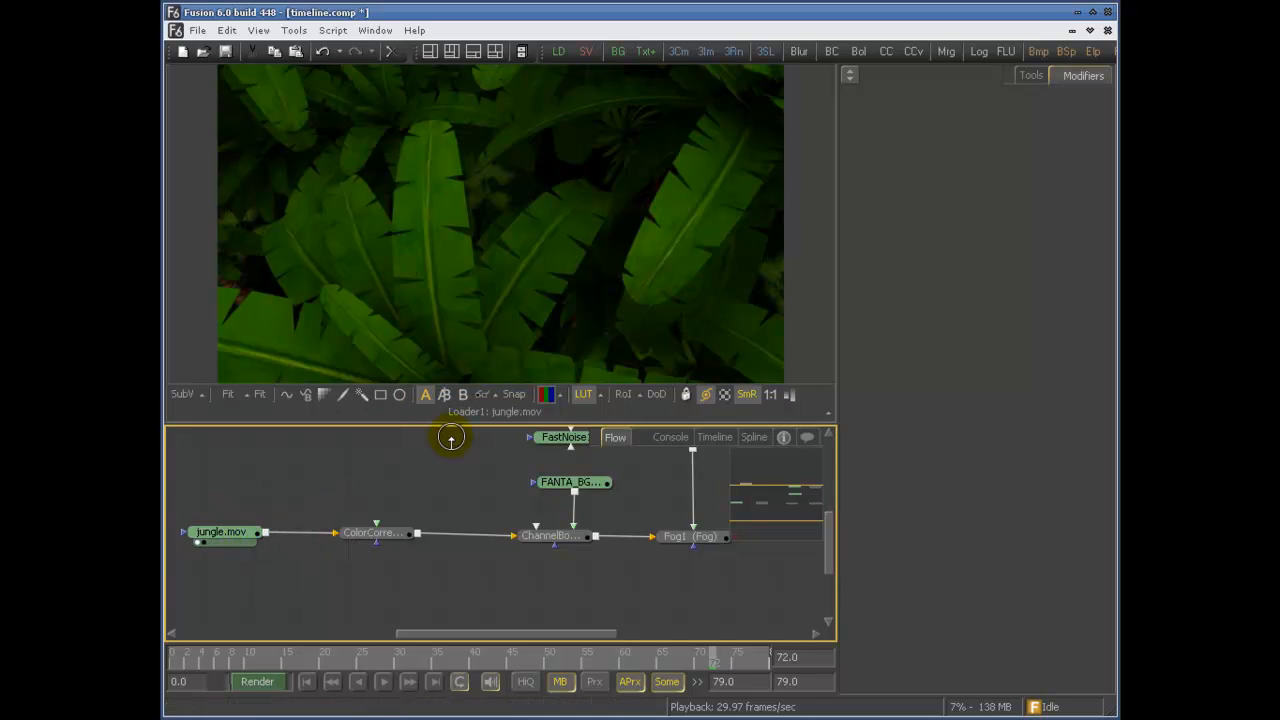
click(463, 394)
drag(378, 532, 499, 190)
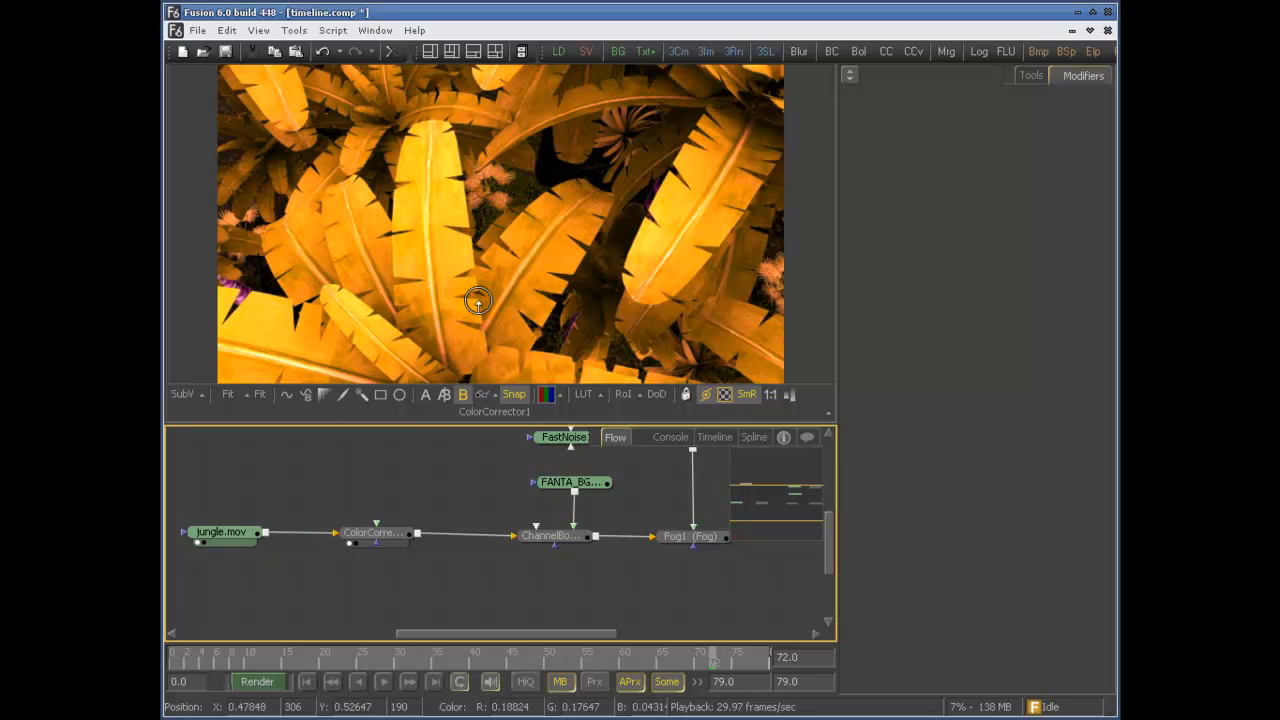
- Compare both buffers in A/B split view, shift the divider slightly, and return the viewer to buffer A
click(441, 394)
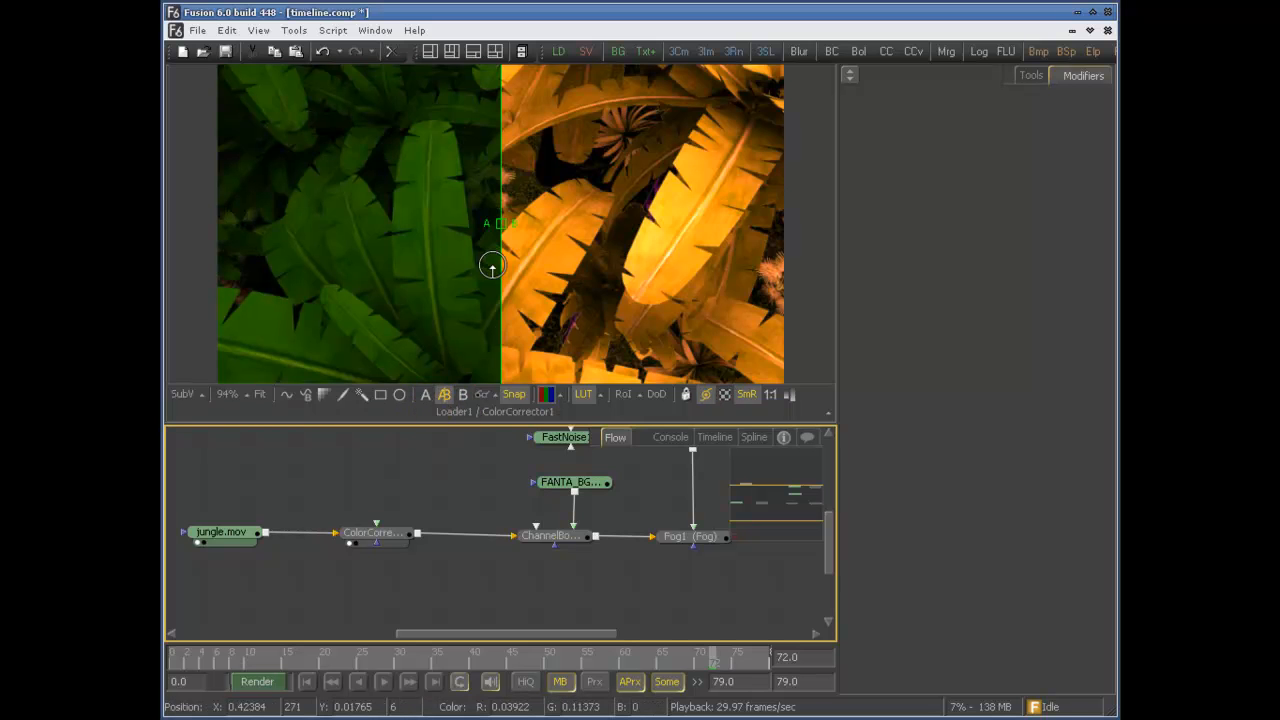
click(495, 49)
mouse_move(500, 240)
mouse_down()
mouse_move(374, 217)
mouse_move(780, 231)
mouse_move(444, 220)
mouse_move(538, 220)
mouse_move(497, 223)
mouse_up()
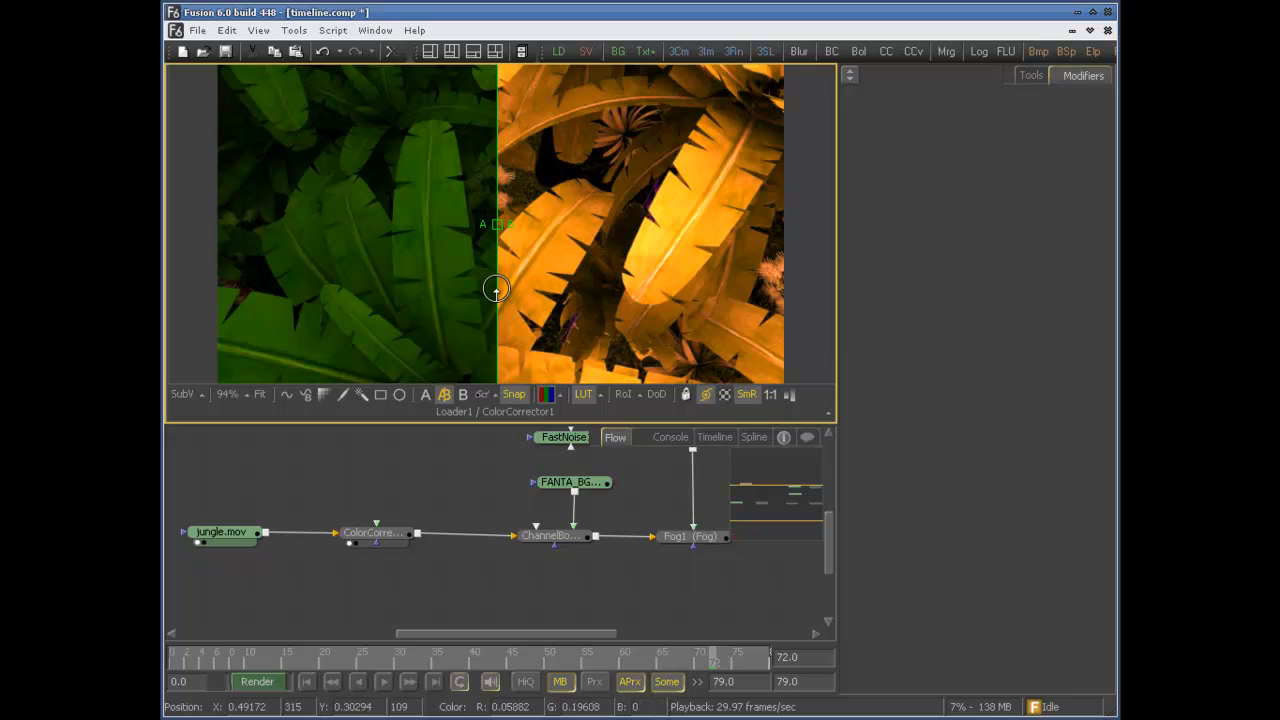
mouse_move(496, 291)
mouse_down()
mouse_move(346, 214)
mouse_move(380, 166)
mouse_move(505, 220)
mouse_move(654, 120)
mouse_move(429, 362)
mouse_move(614, 166)
mouse_move(490, 289)
mouse_up()
click(425, 394)
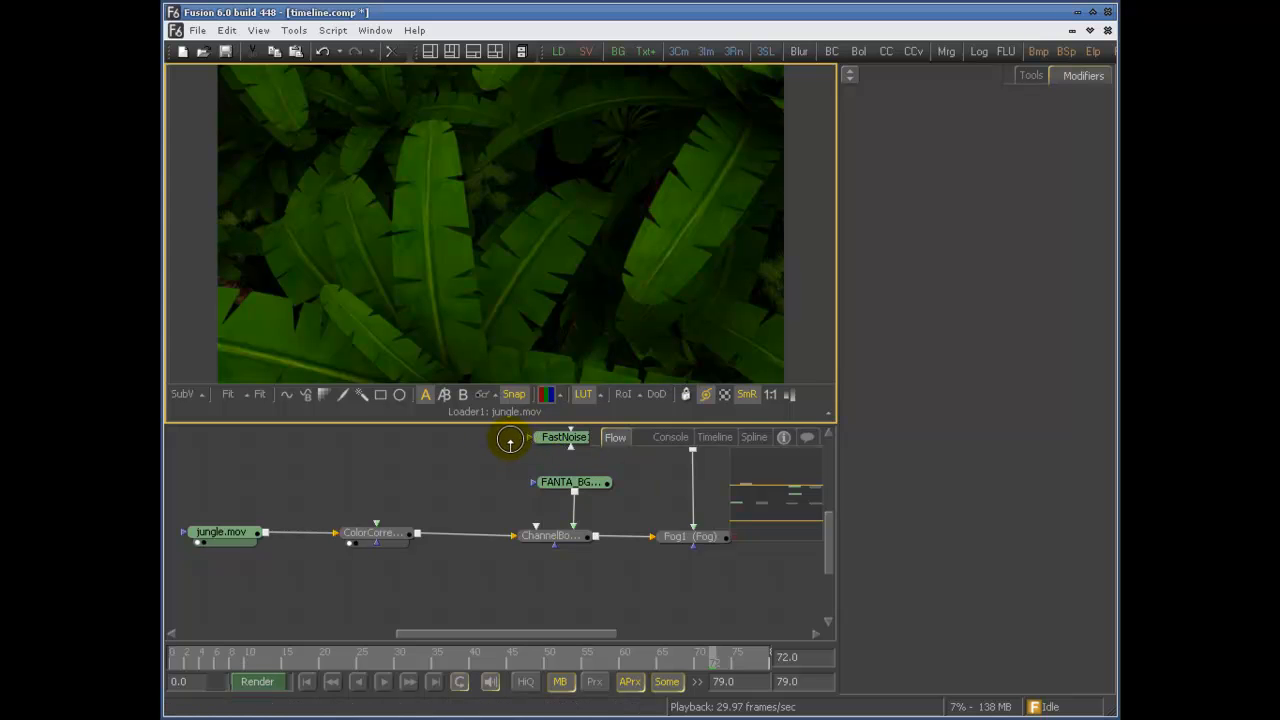
- Add an Ellipse mask to ColorCorrector1, move the mask node away from it, display the masked result and rotate the ellipse
drag(483, 439, 435, 461)
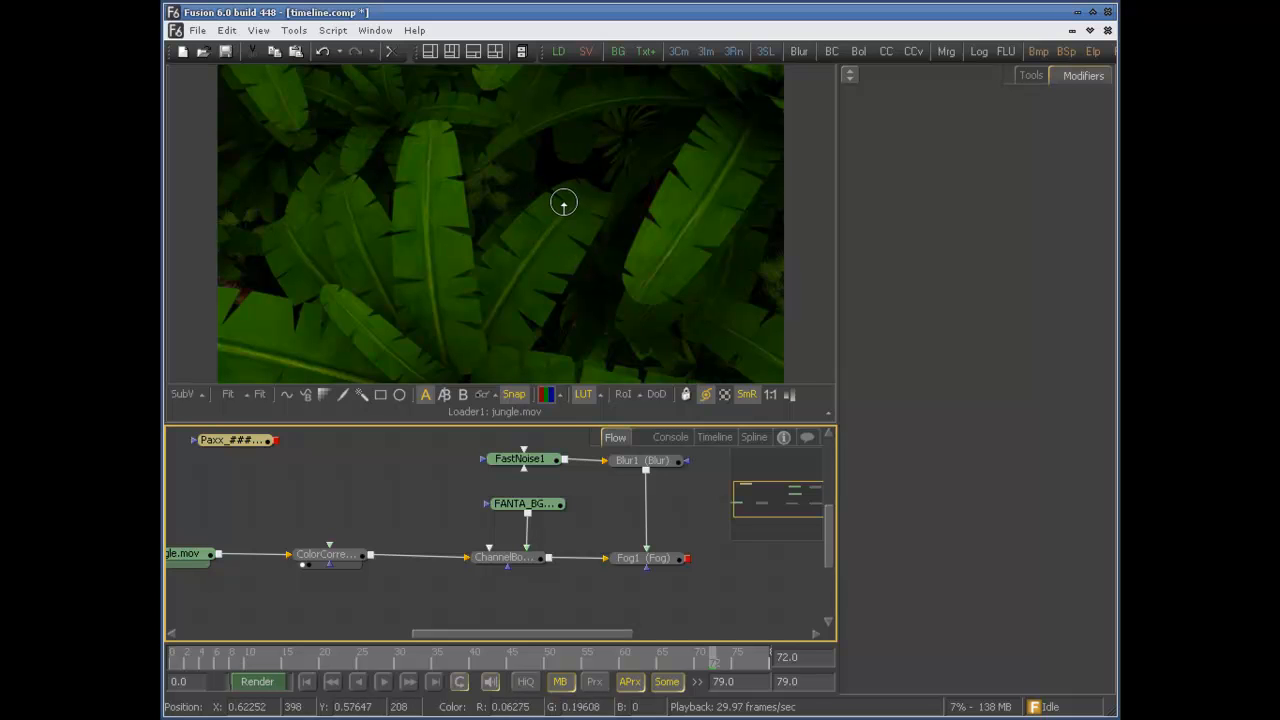
click(355, 556)
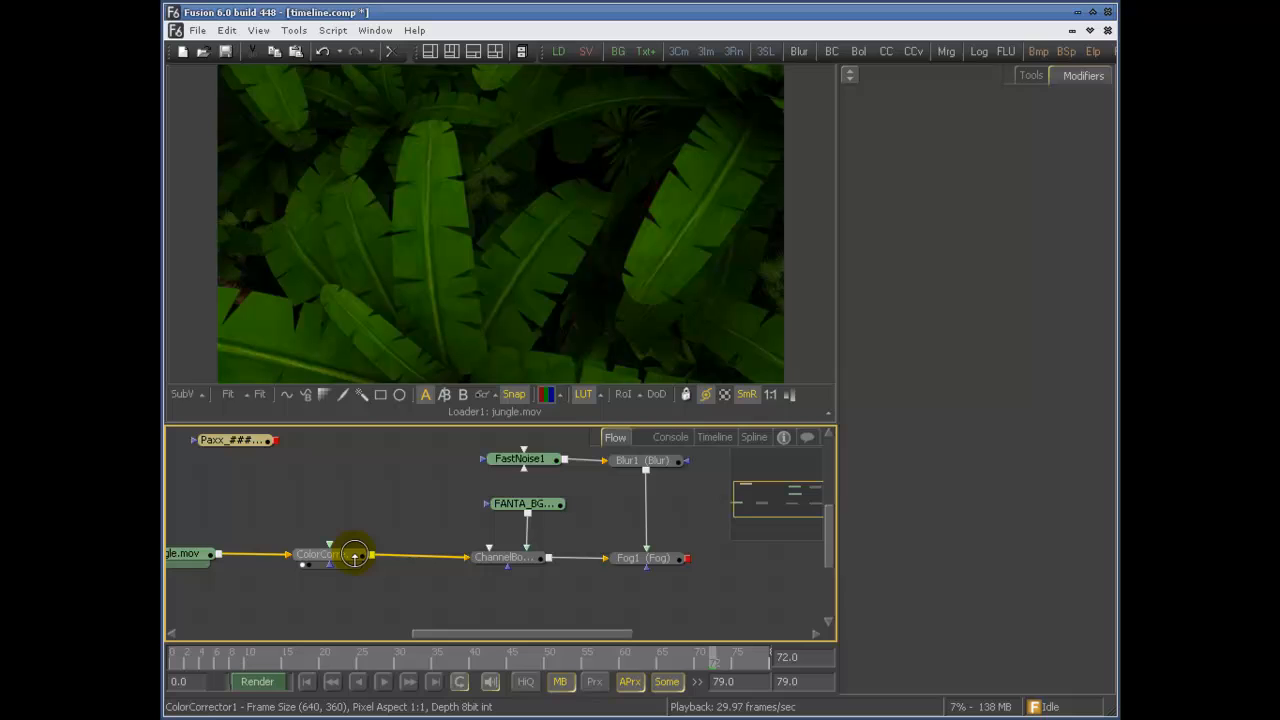
click(399, 394)
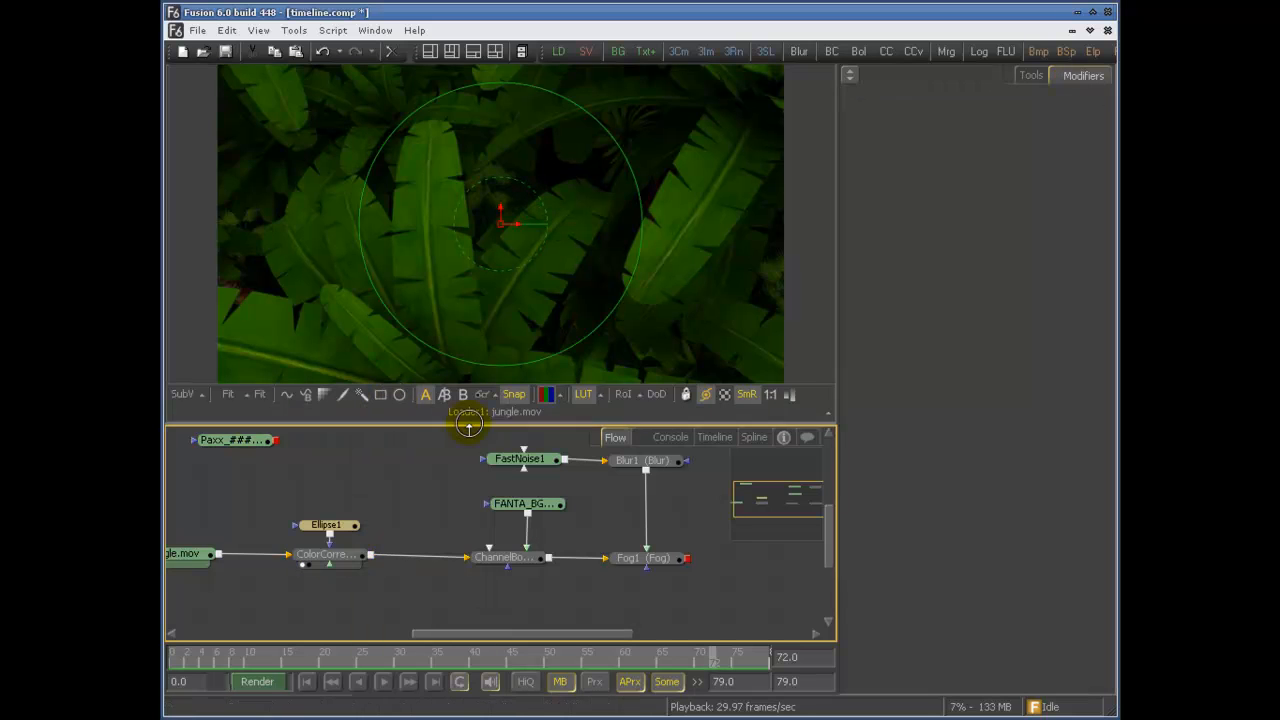
click(320, 522)
drag(340, 535, 512, 248)
click(539, 222)
drag(520, 184, 528, 219)
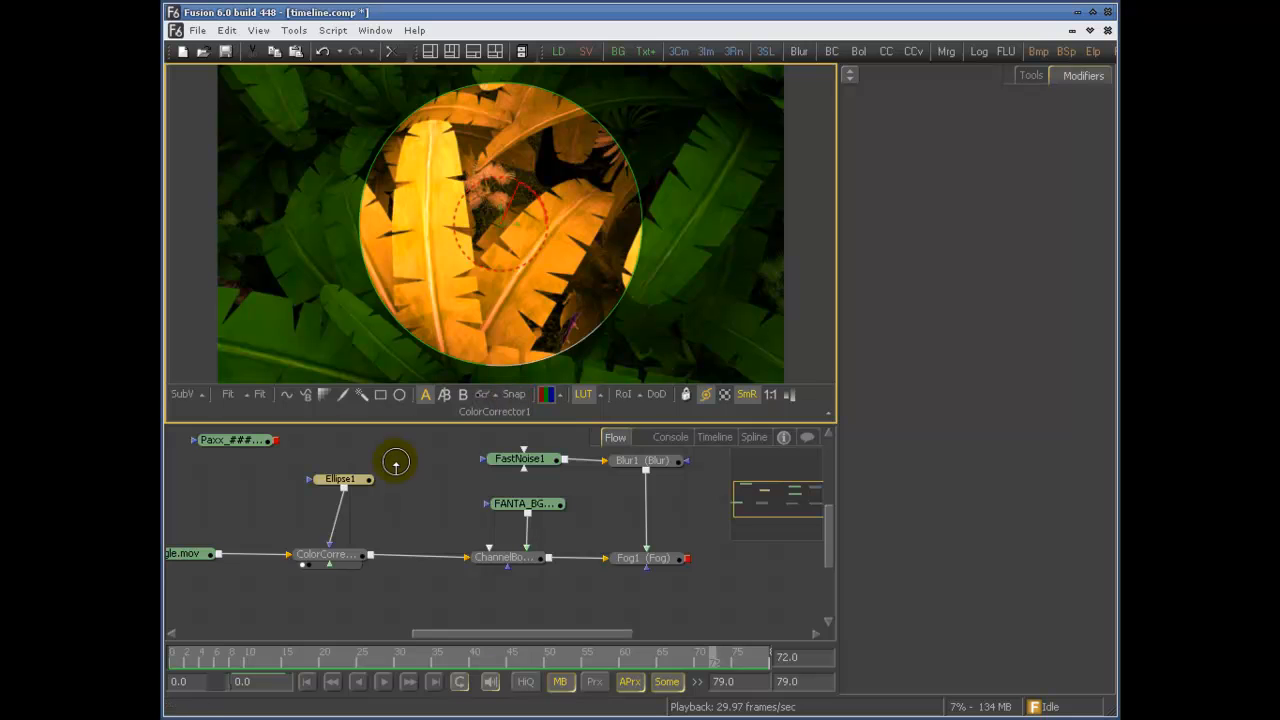
- Delete the Ellipse mask node attached to ColorCorrector1
click(327, 489)
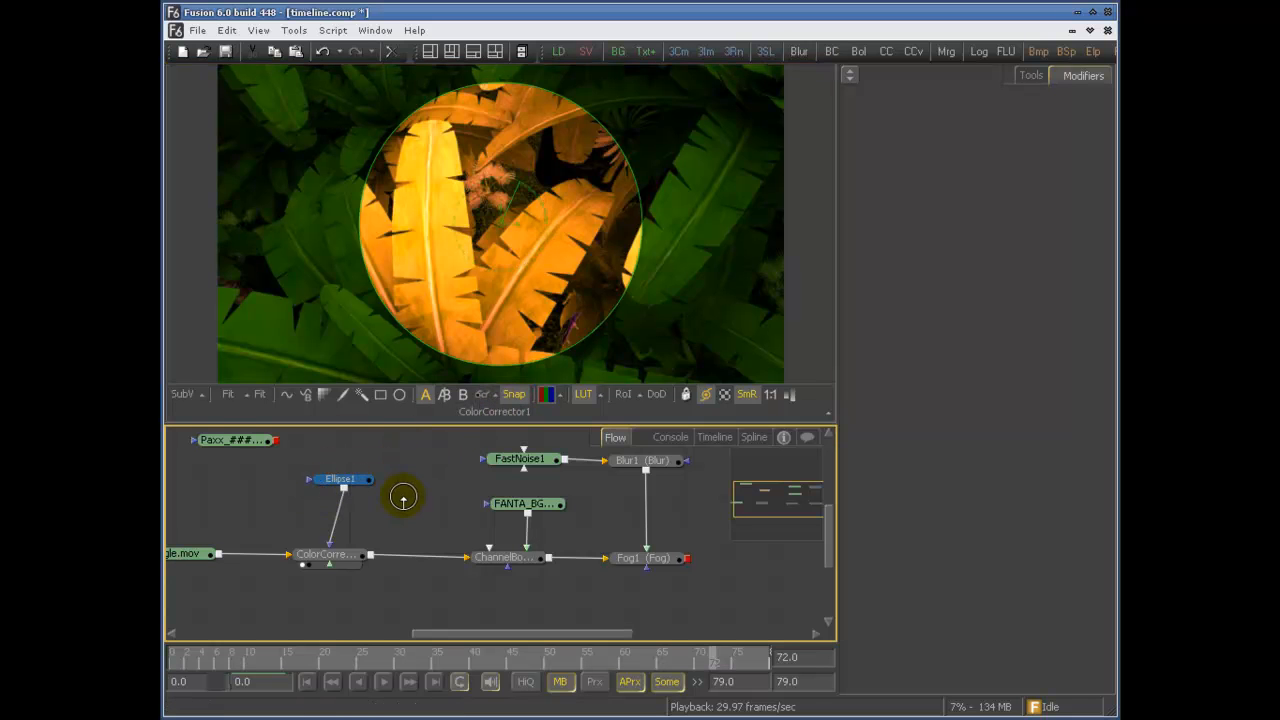
key(Delete)
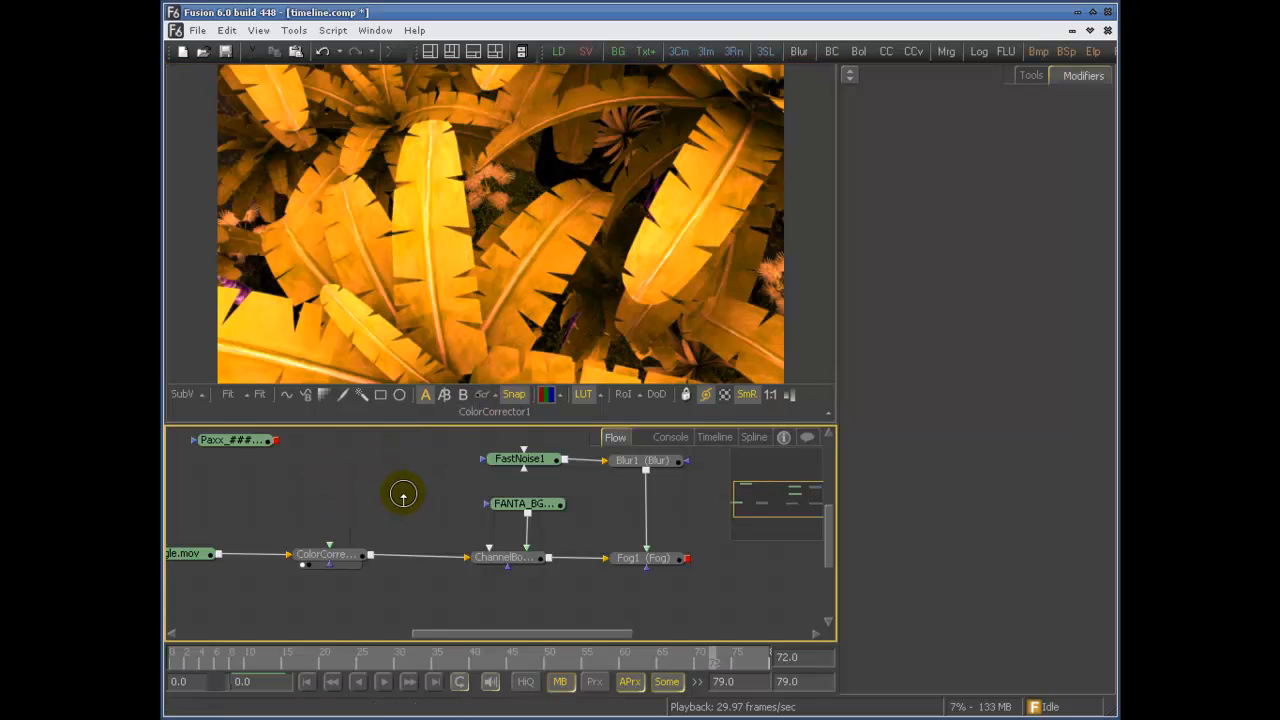
- Cycle the viewer display of ColorCorrector1 through its individual color channels, Alpha and Depth
click(545, 394)
click(512, 314)
click(556, 390)
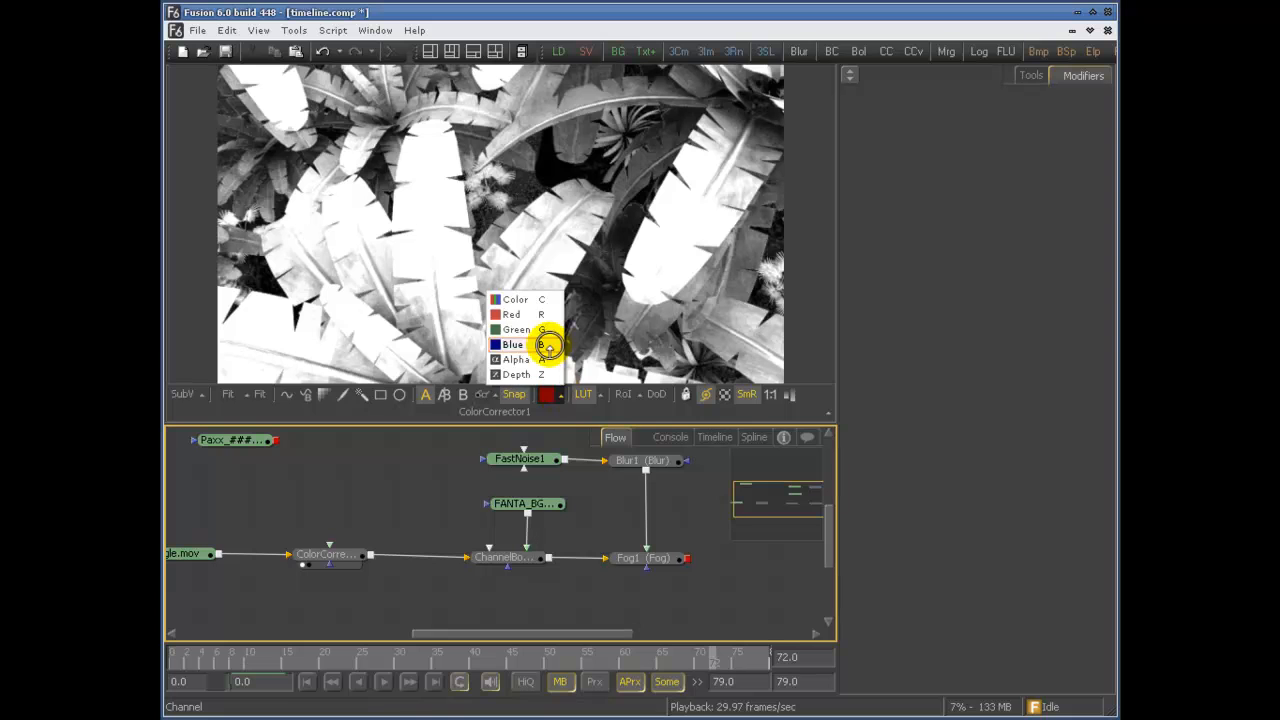
click(541, 329)
click(556, 393)
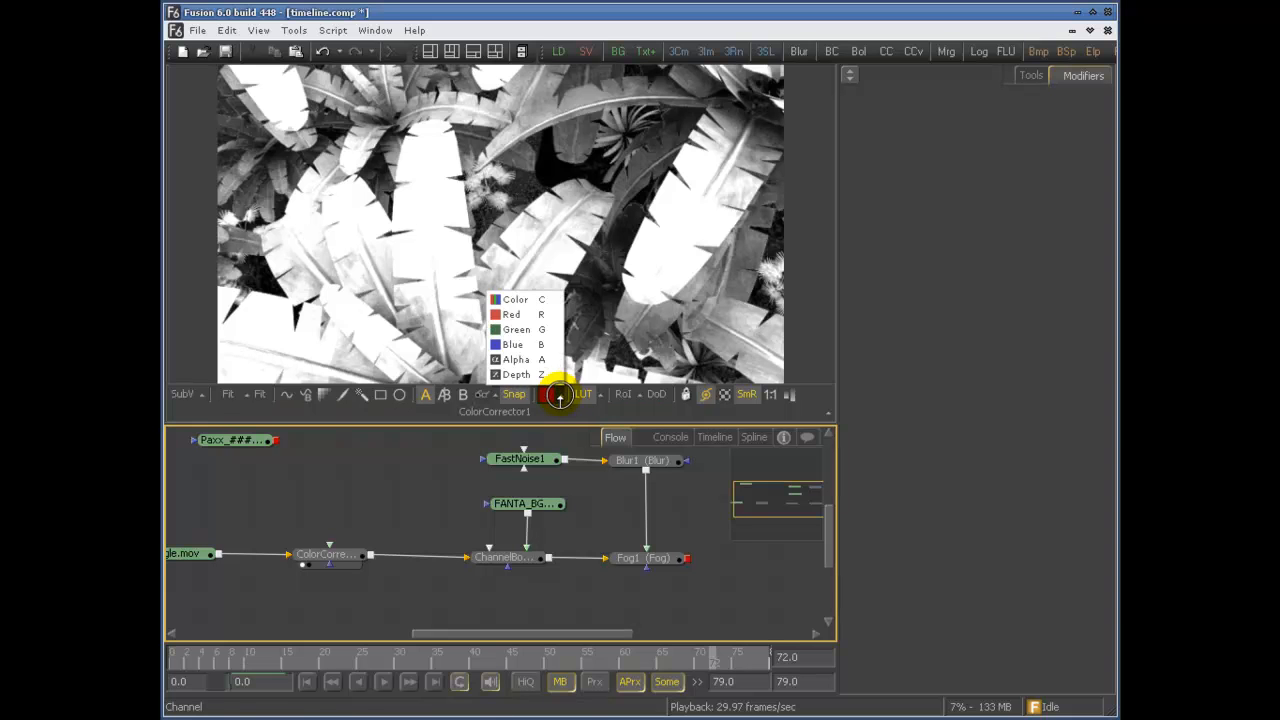
click(541, 344)
click(556, 393)
click(533, 361)
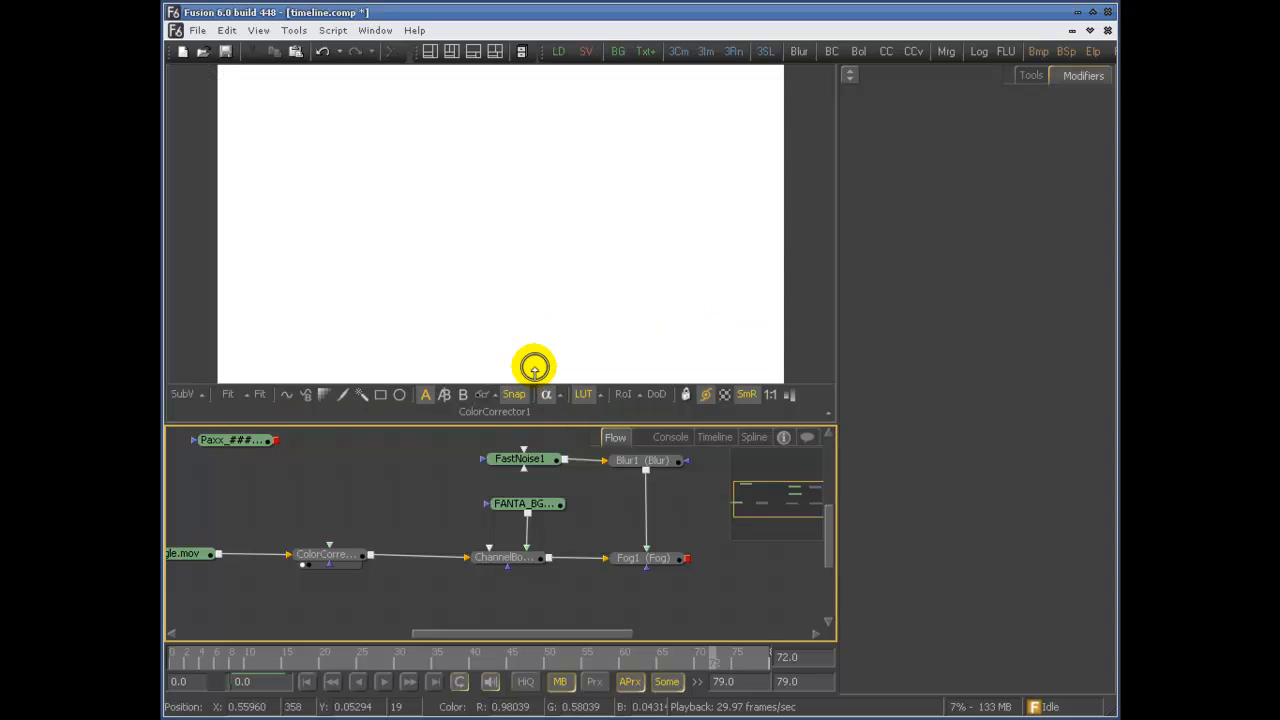
click(556, 393)
click(543, 375)
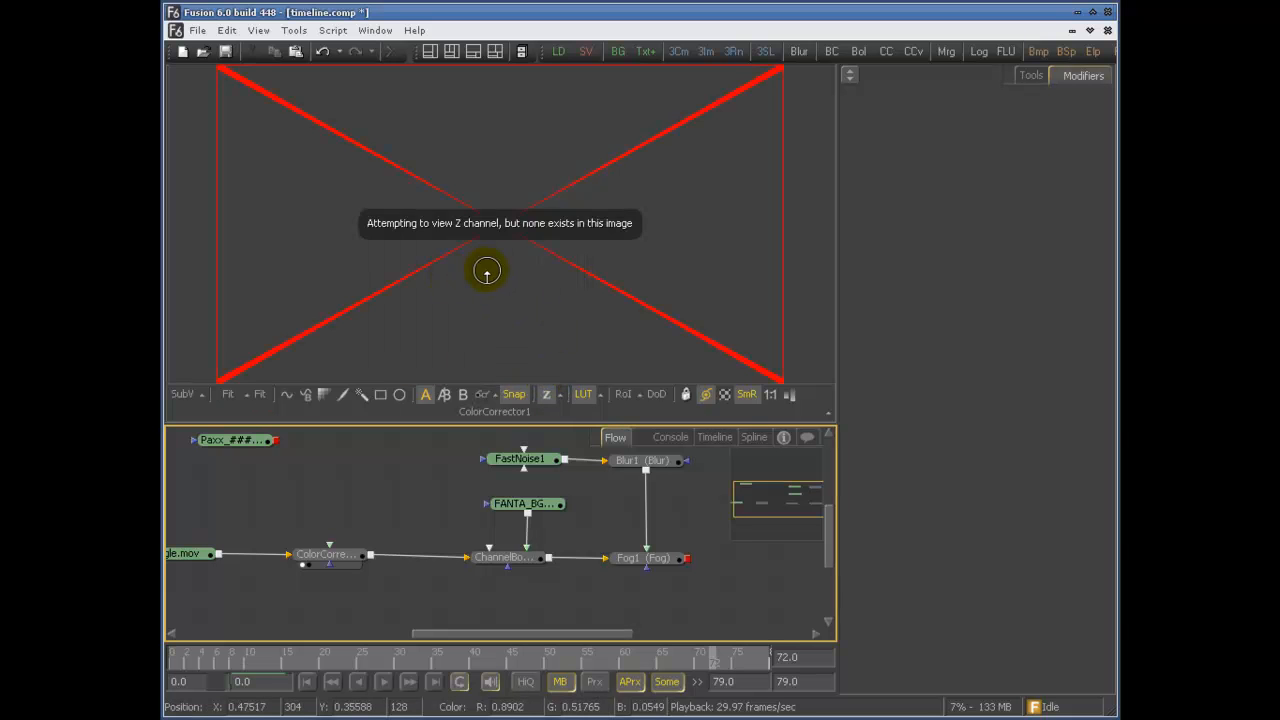
- Display ChannelBooleans1 in the viewer to inspect its Depth channel, and switch the display back to full Color
drag(534, 560, 578, 196)
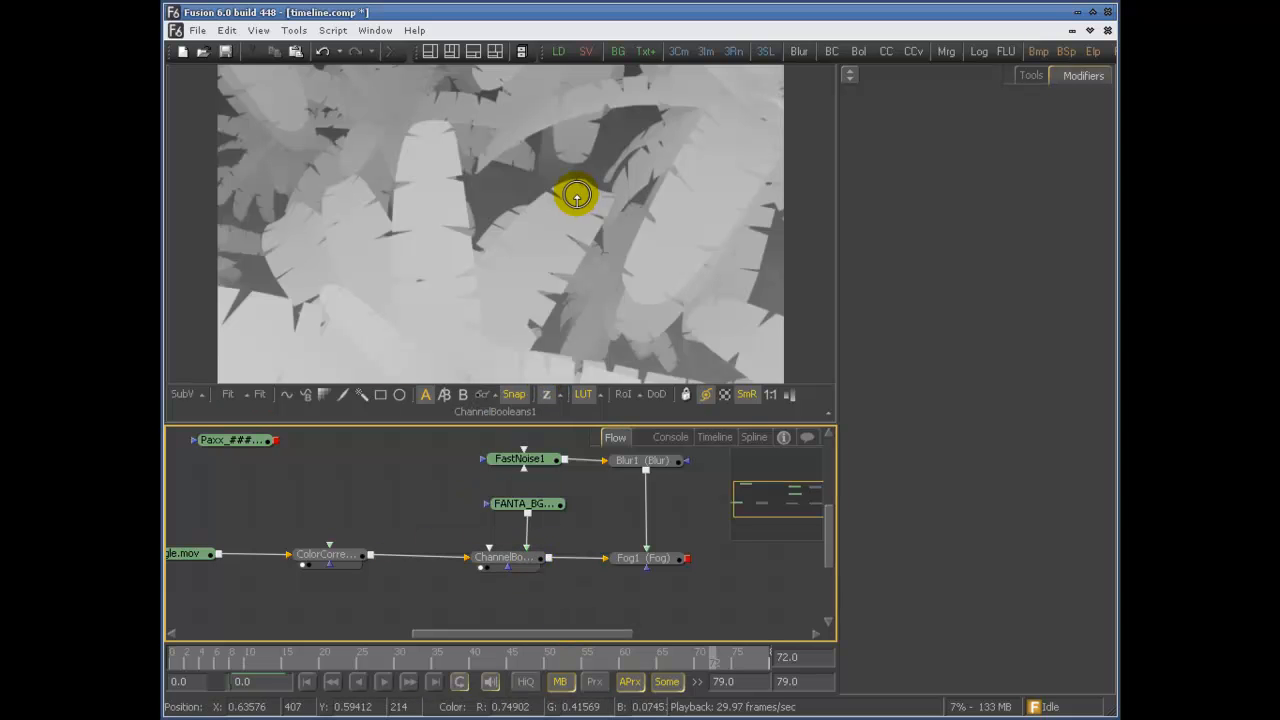
click(517, 557)
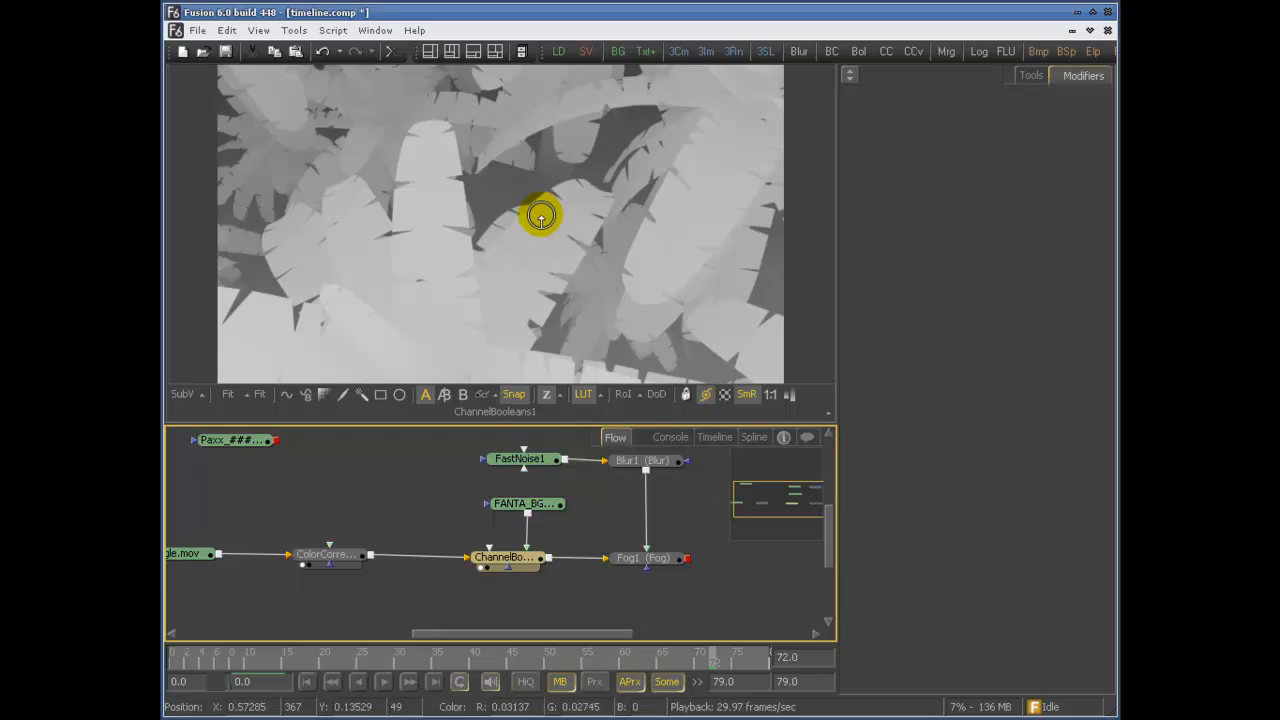
click(557, 395)
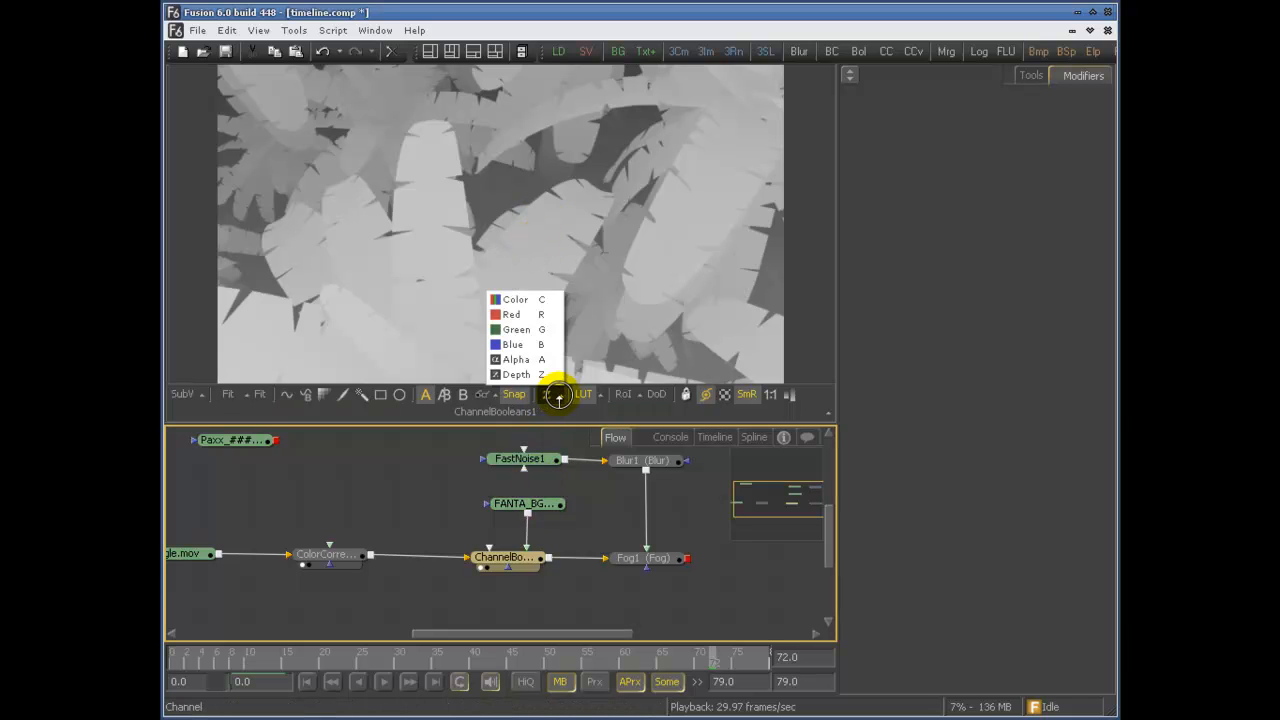
click(543, 299)
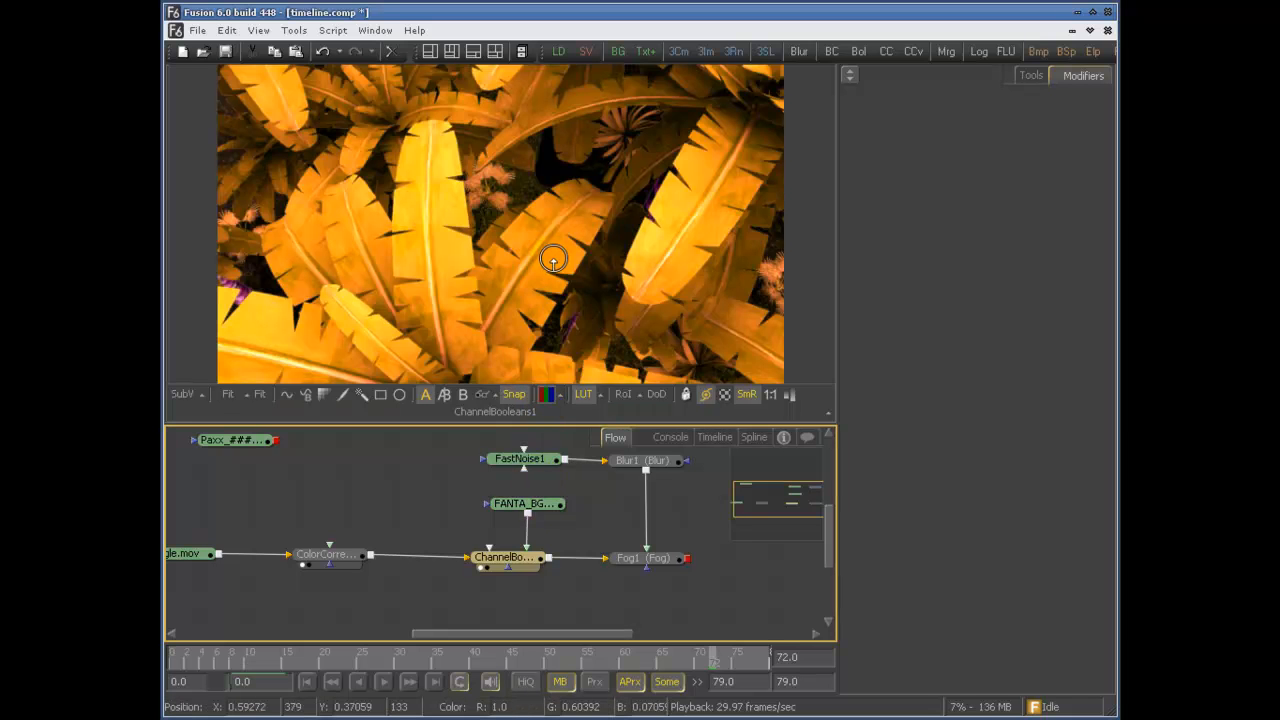
- Cycle the ChannelBooleans1 display through the Red, Green, Blue and Depth channels, and return it to Color
click(553, 260)
key(r)
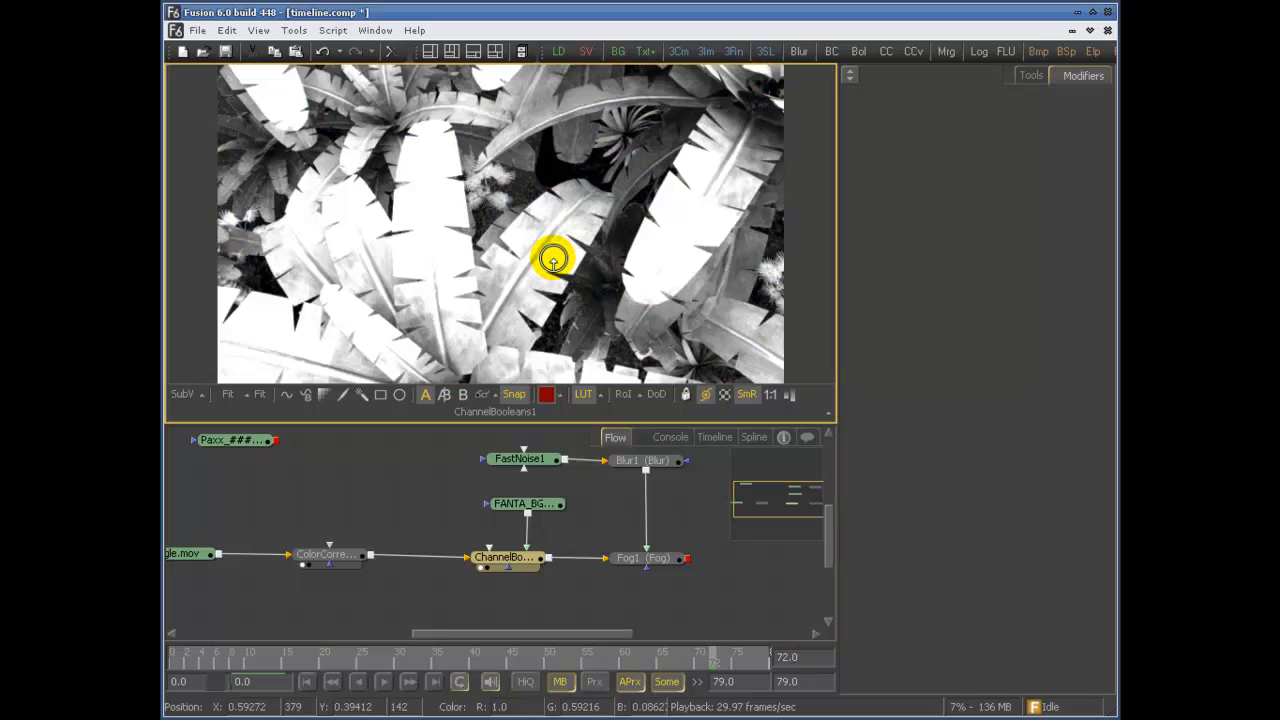
key(g)
key(b)
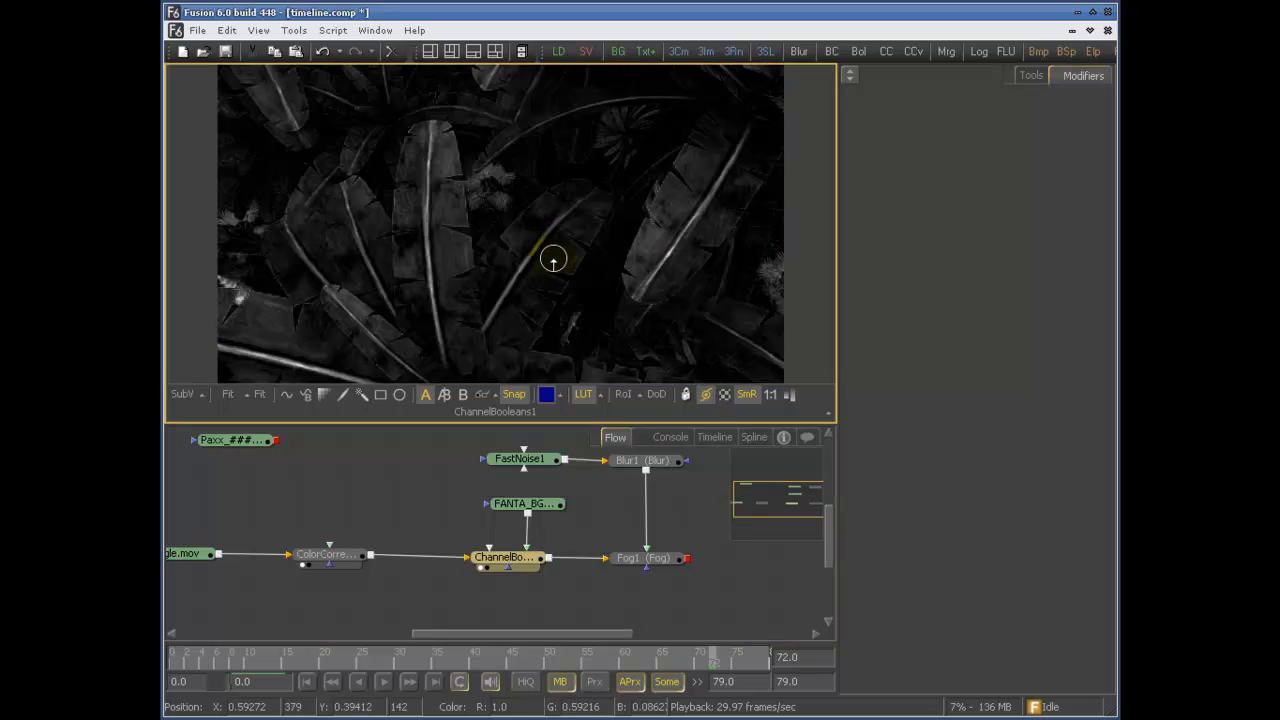
click(553, 260)
key(z)
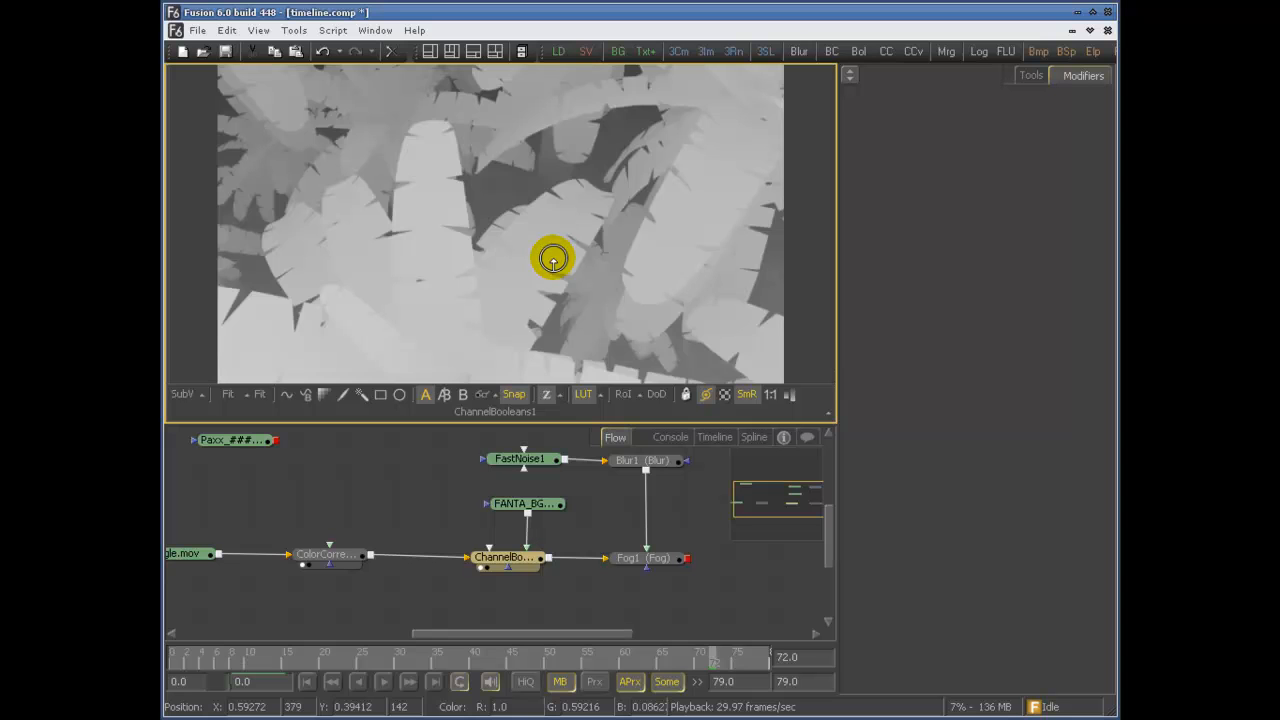
click(560, 394)
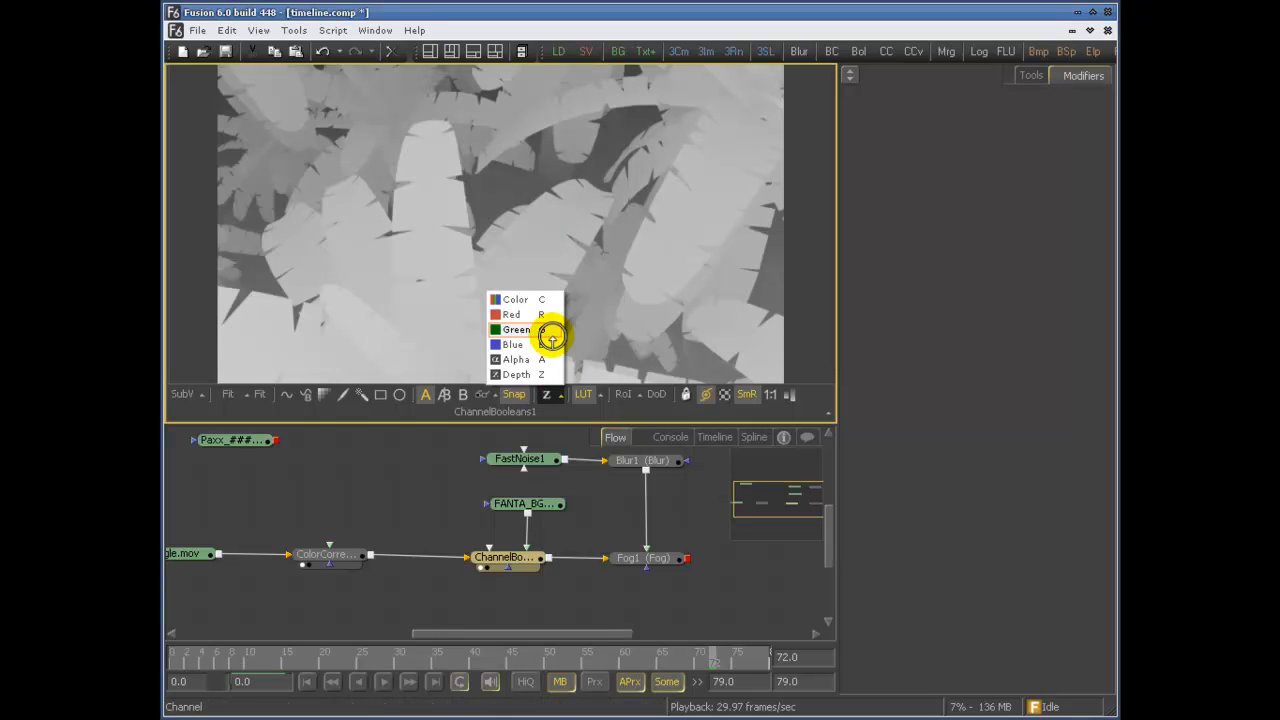
click(541, 300)
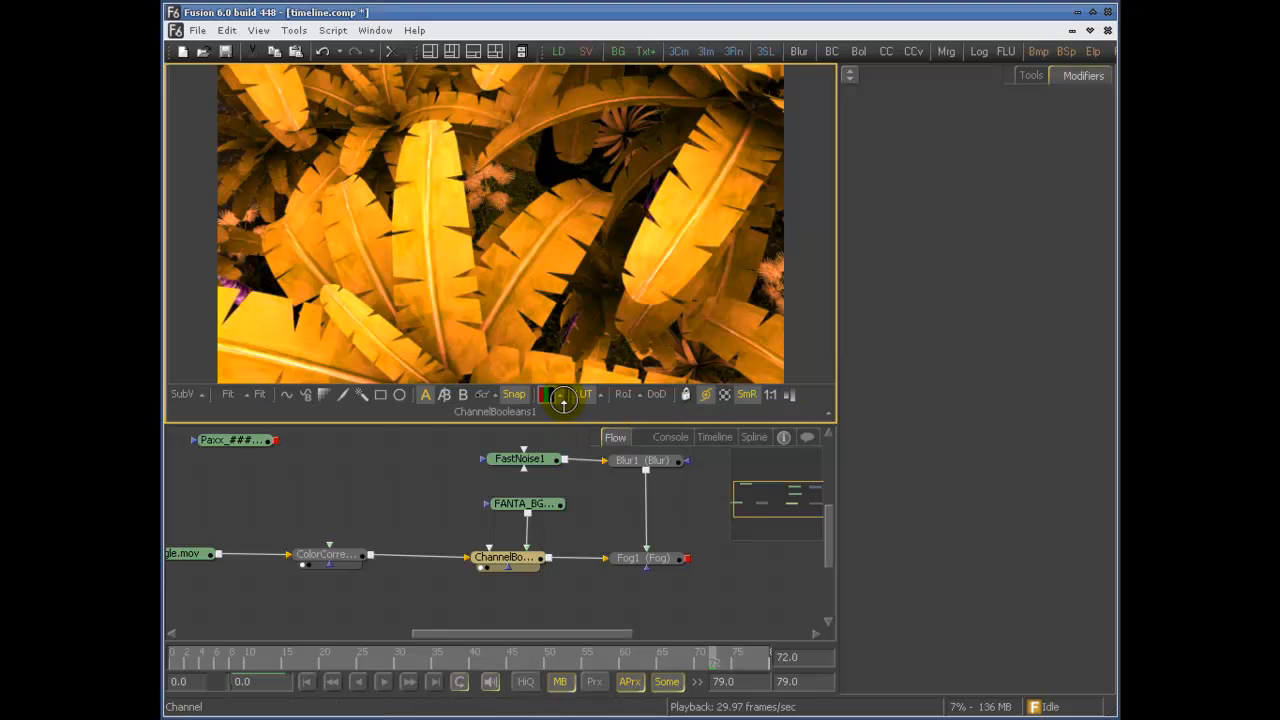
click(561, 387)
click(569, 428)
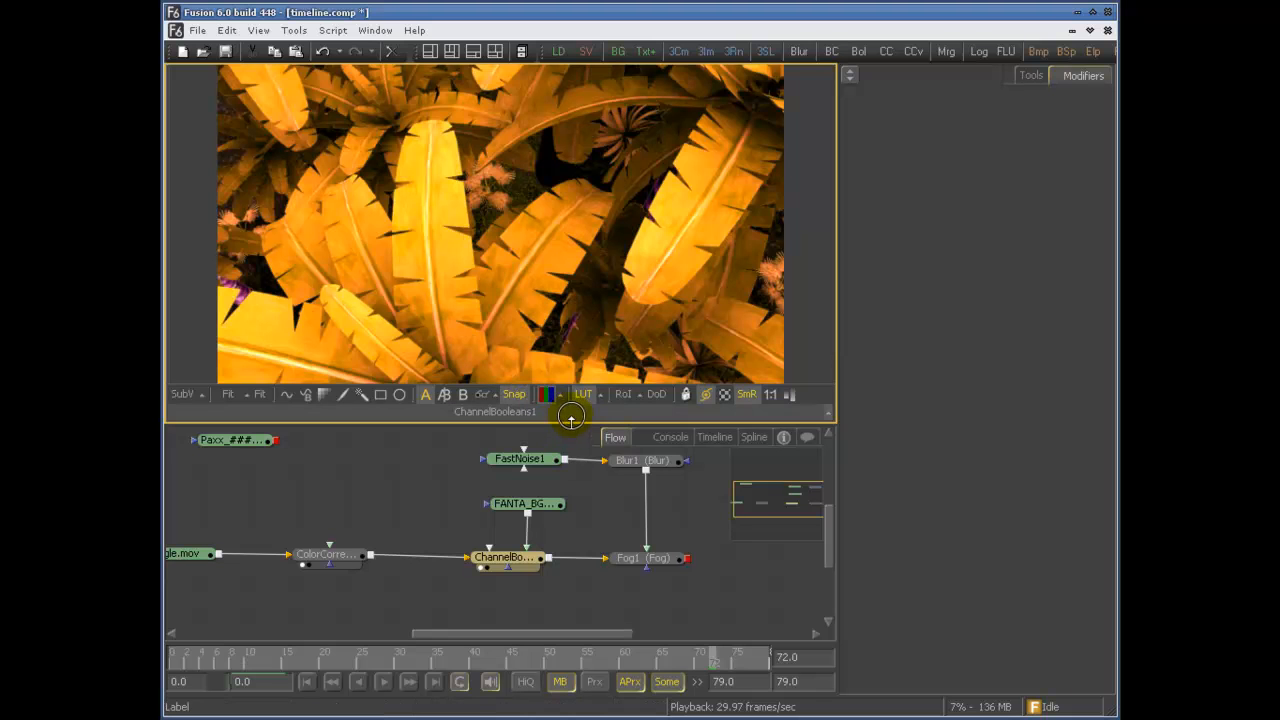
- Show the tool controls of ChannelBooleans1 to examine its channel assignments
drag(376, 504, 376, 518)
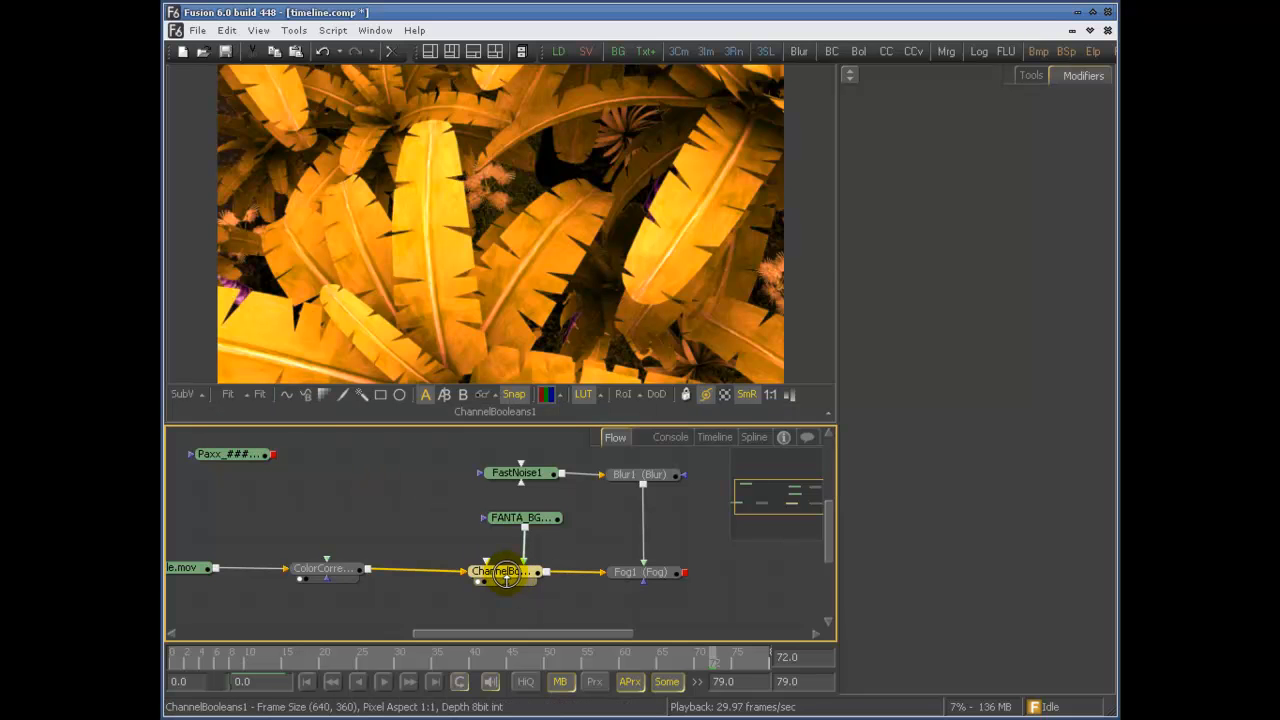
click(1031, 76)
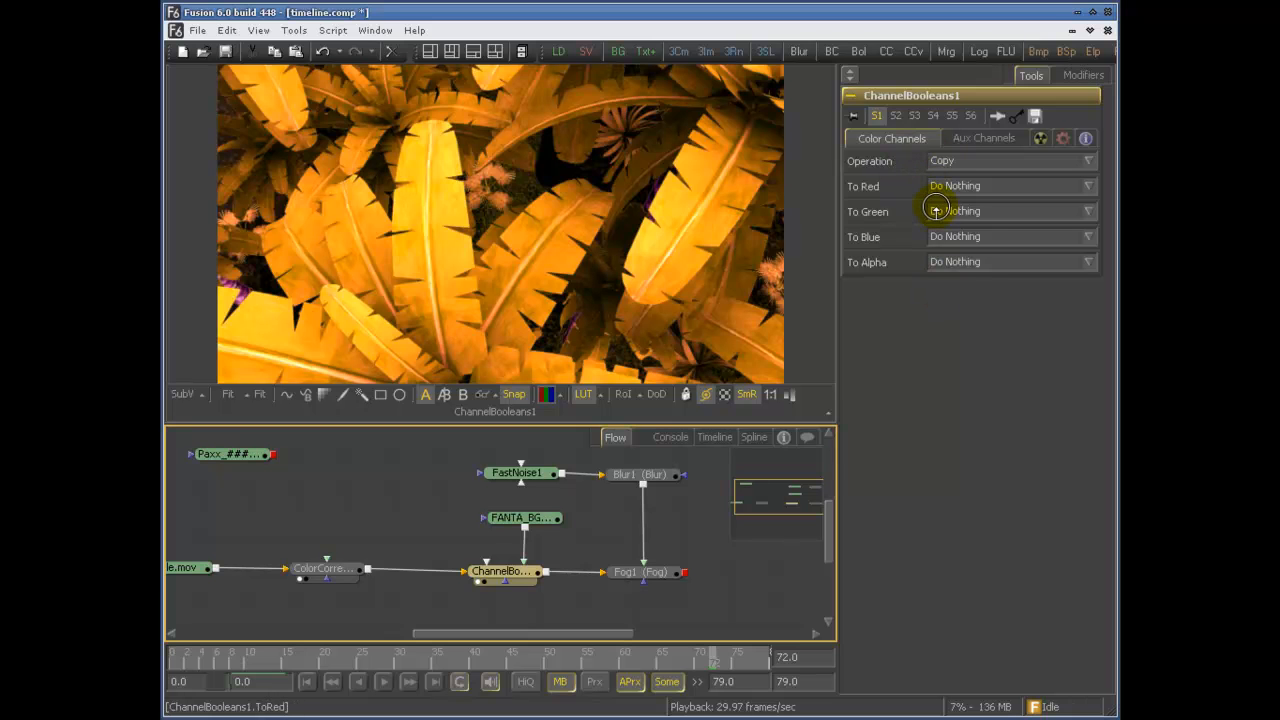
- Examine the Aux Channels assignments of ChannelBooleans1, and return to its Color Channels settings
click(1002, 138)
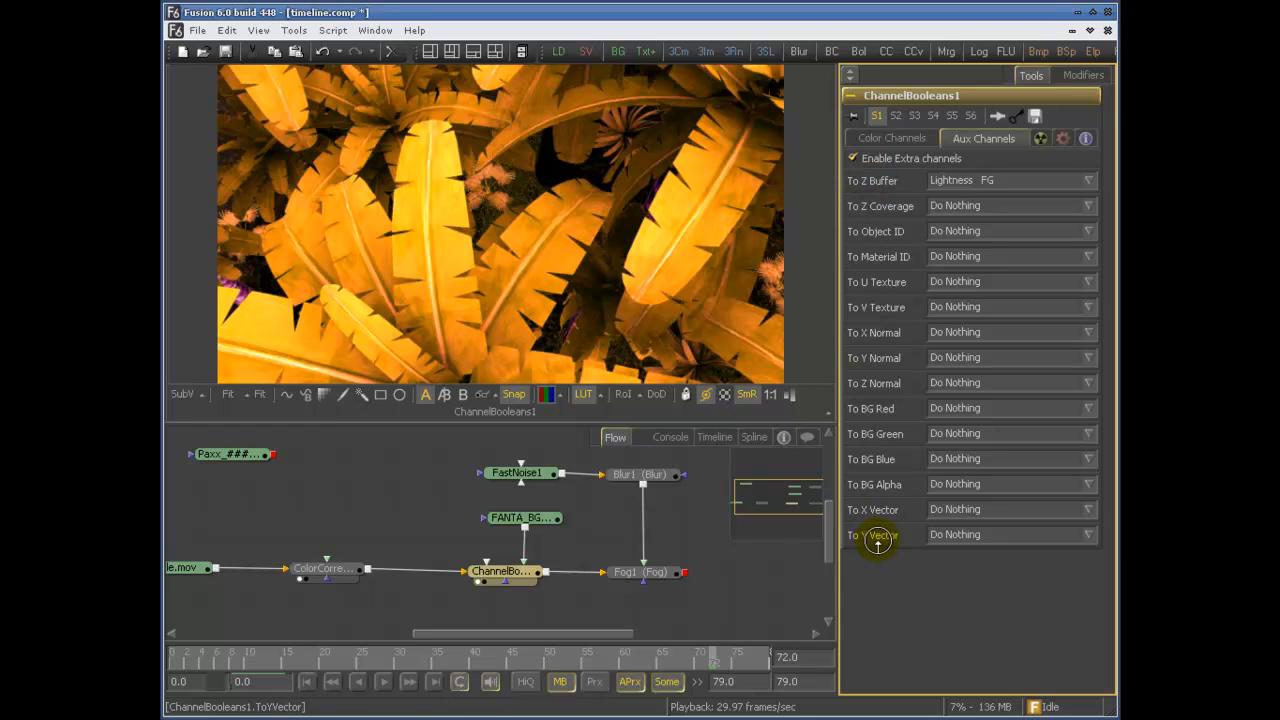
drag(517, 566, 484, 545)
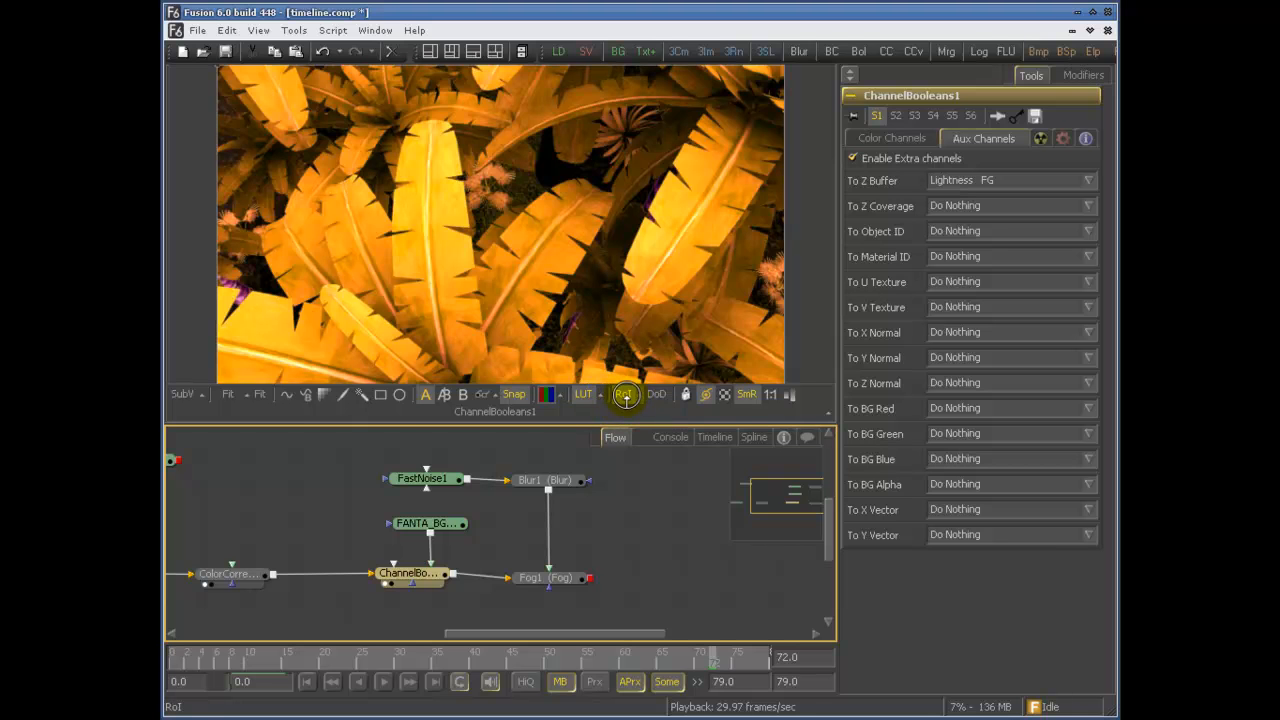
click(510, 250)
scroll(509, 240, down, 1)
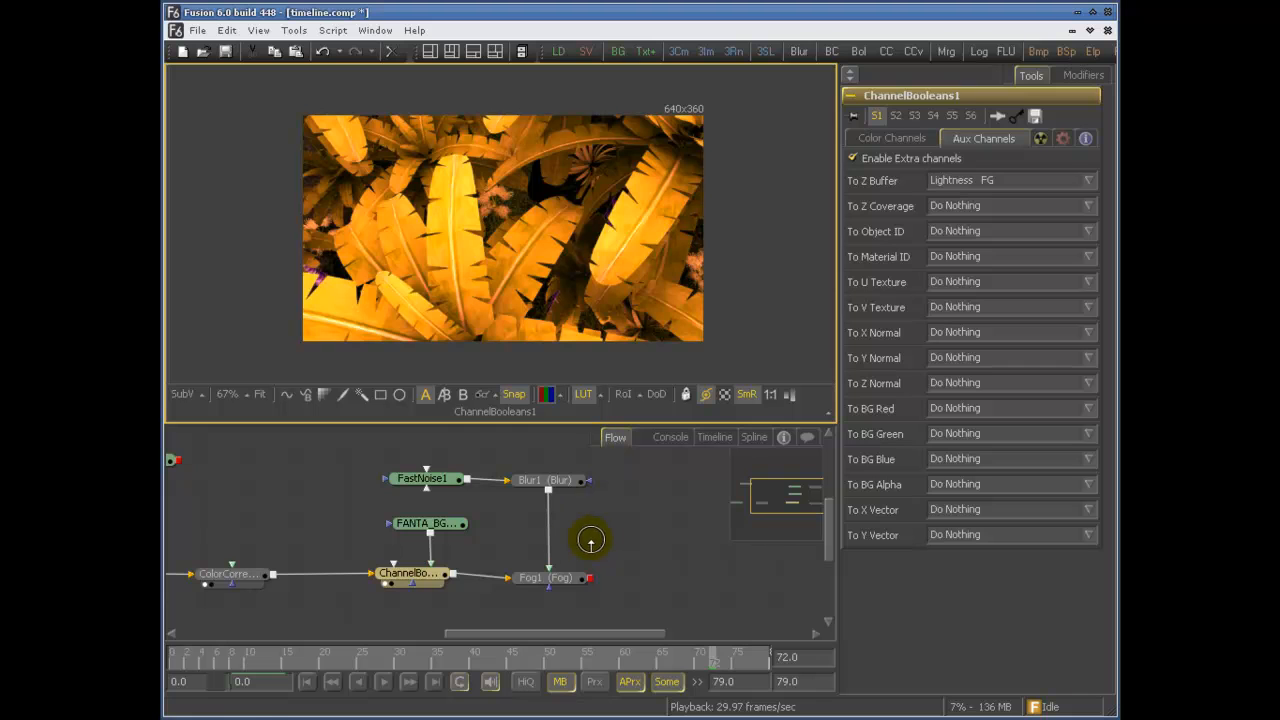
click(879, 140)
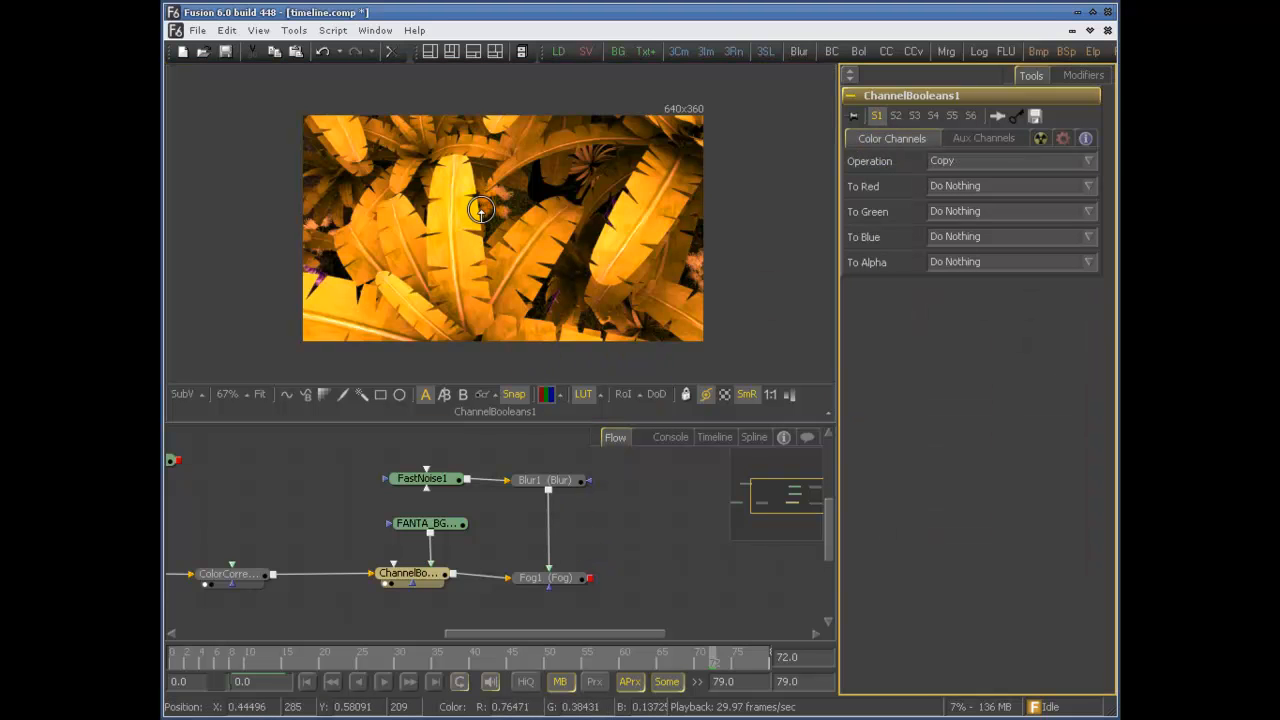
drag(666, 560, 573, 560)
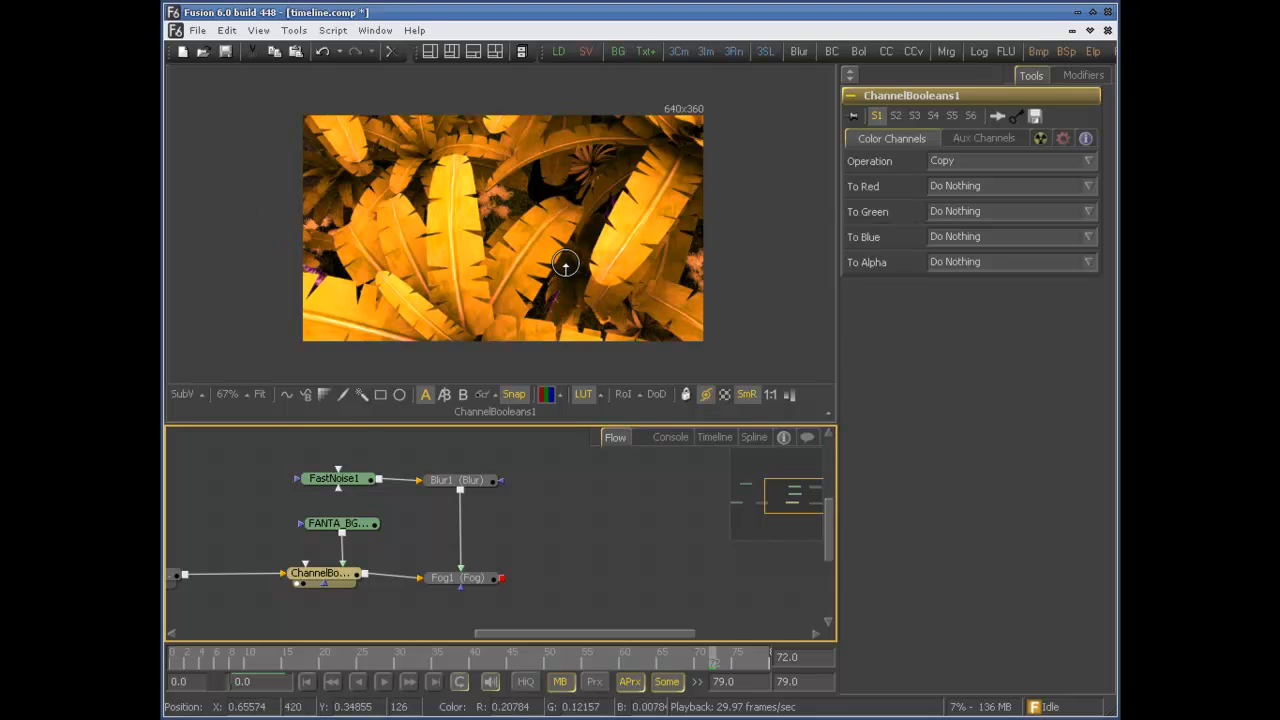
drag(482, 230, 480, 243)
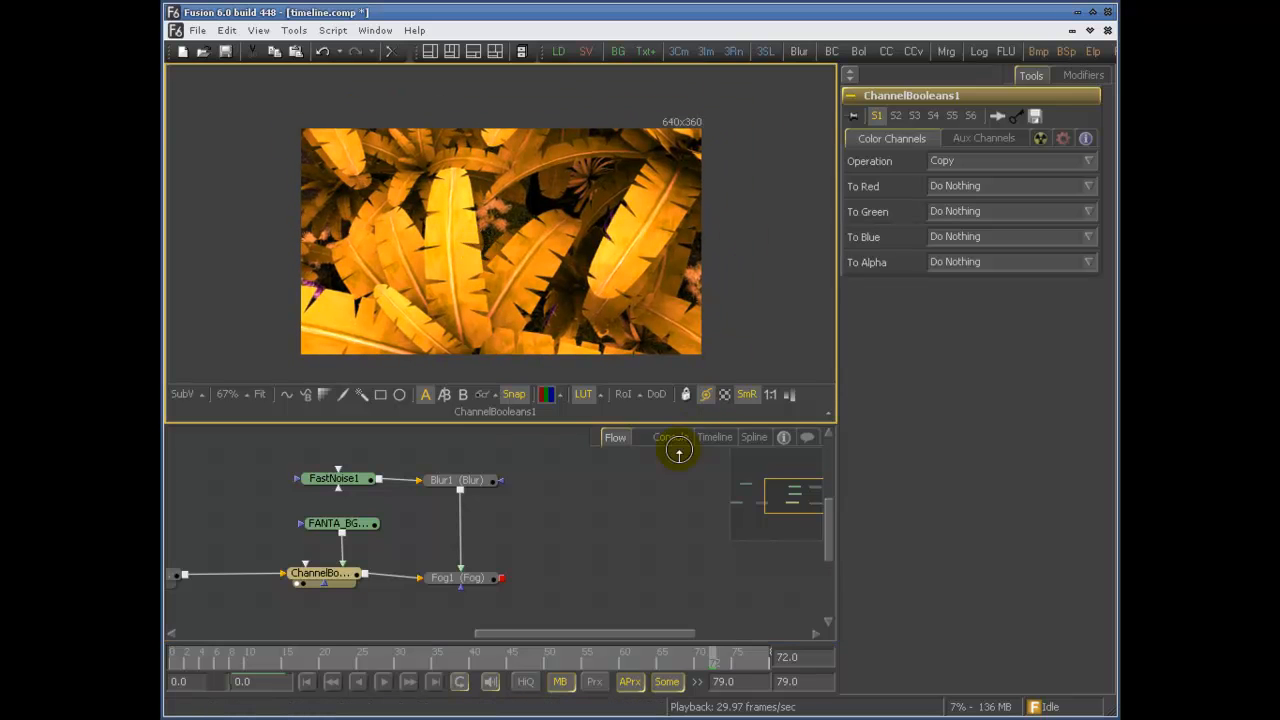
drag(673, 464, 612, 449)
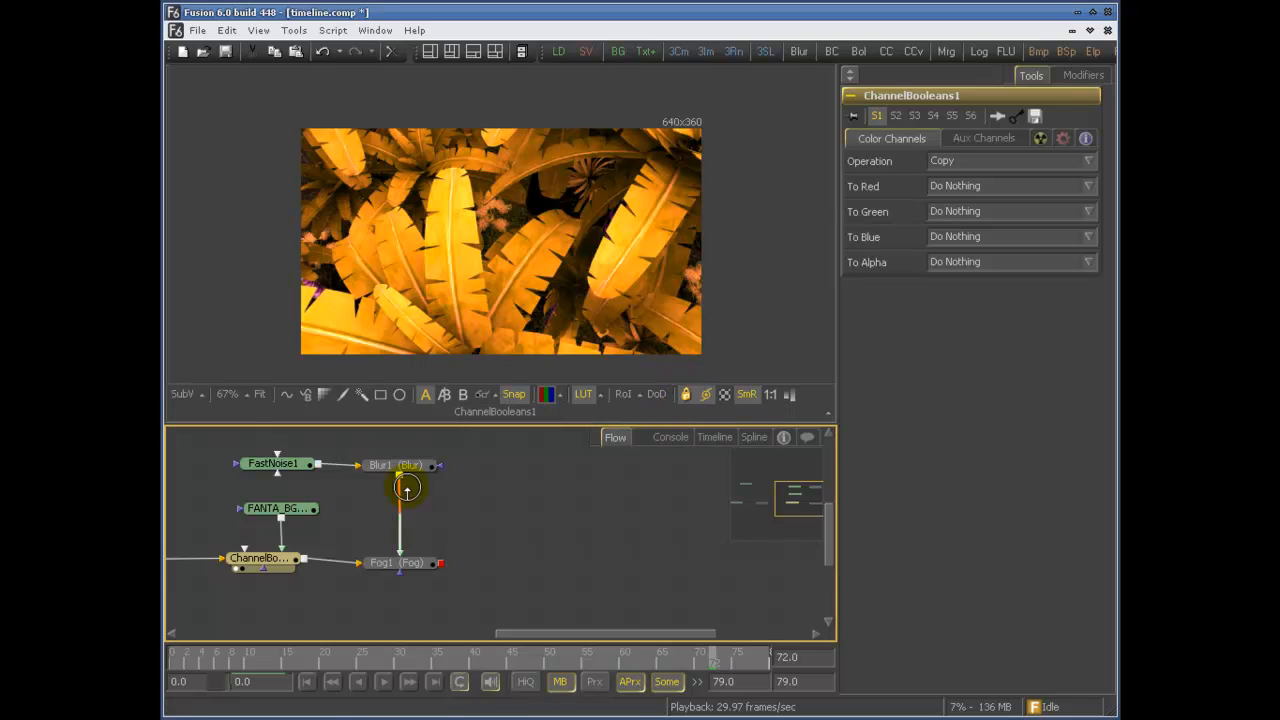
- Try to display the FANTA_BG loader in the locked viewer, and unlock it to show ColorCorrector1
drag(290, 508, 502, 226)
drag(329, 500, 543, 477)
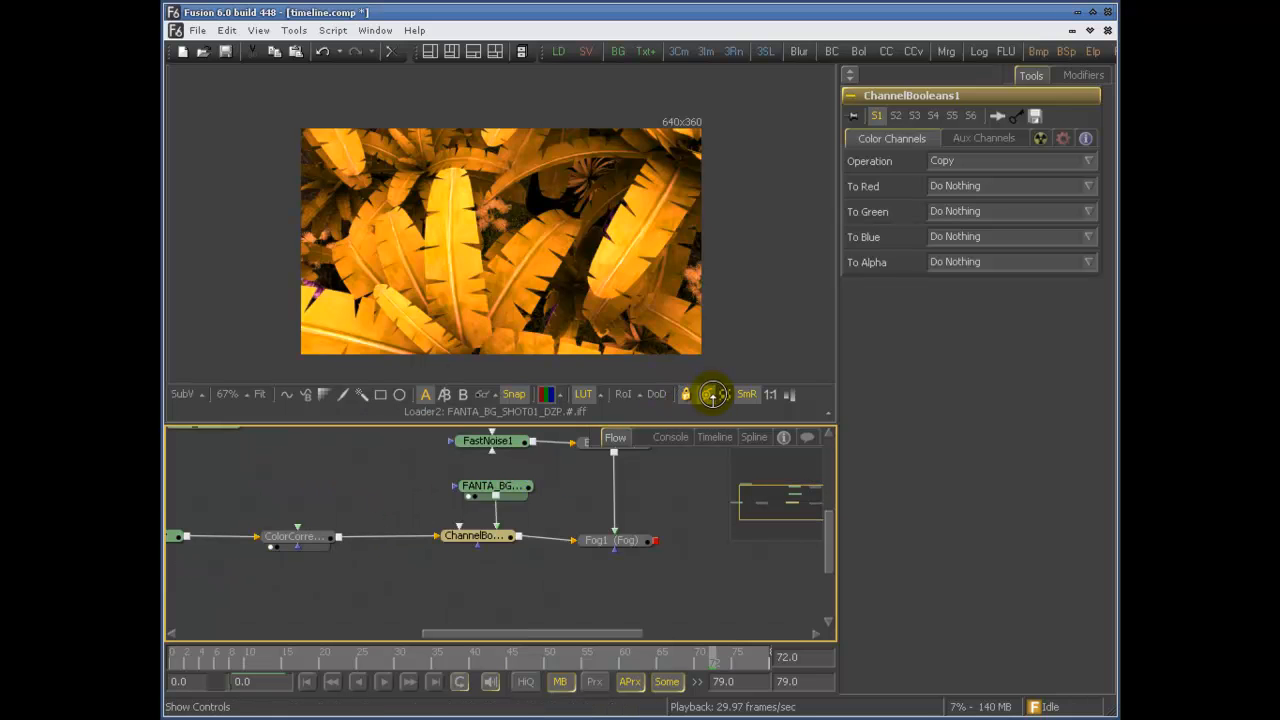
click(699, 394)
drag(295, 537, 532, 291)
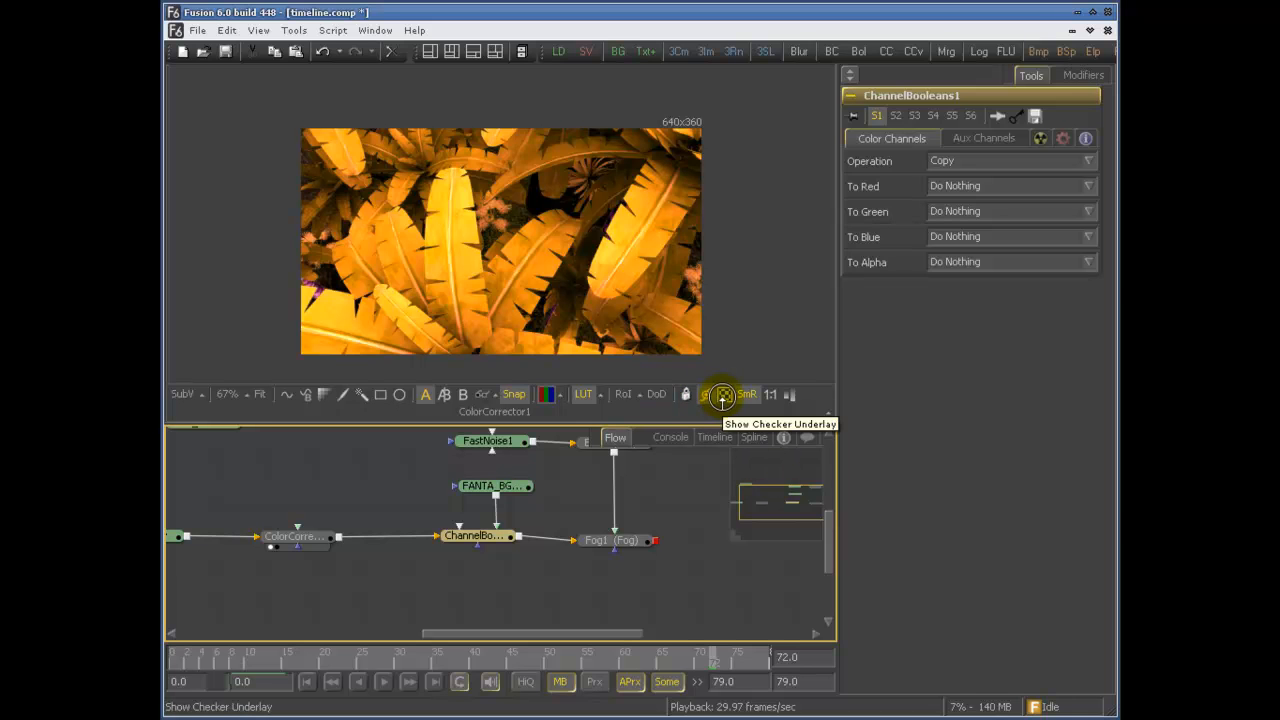
- Display the Paxx loader in the viewer and toggle the checker underlay to compare the image's transparent areas, leaving it off
drag(372, 461, 423, 543)
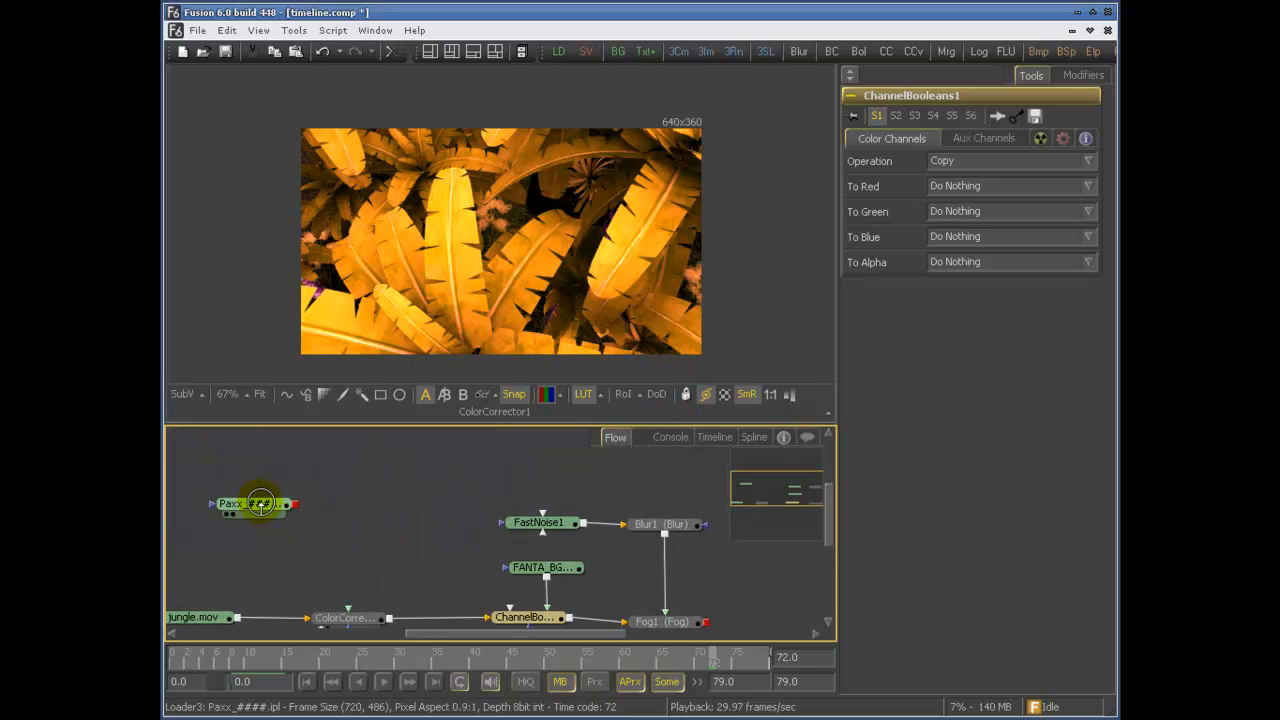
drag(251, 503, 509, 257)
click(726, 395)
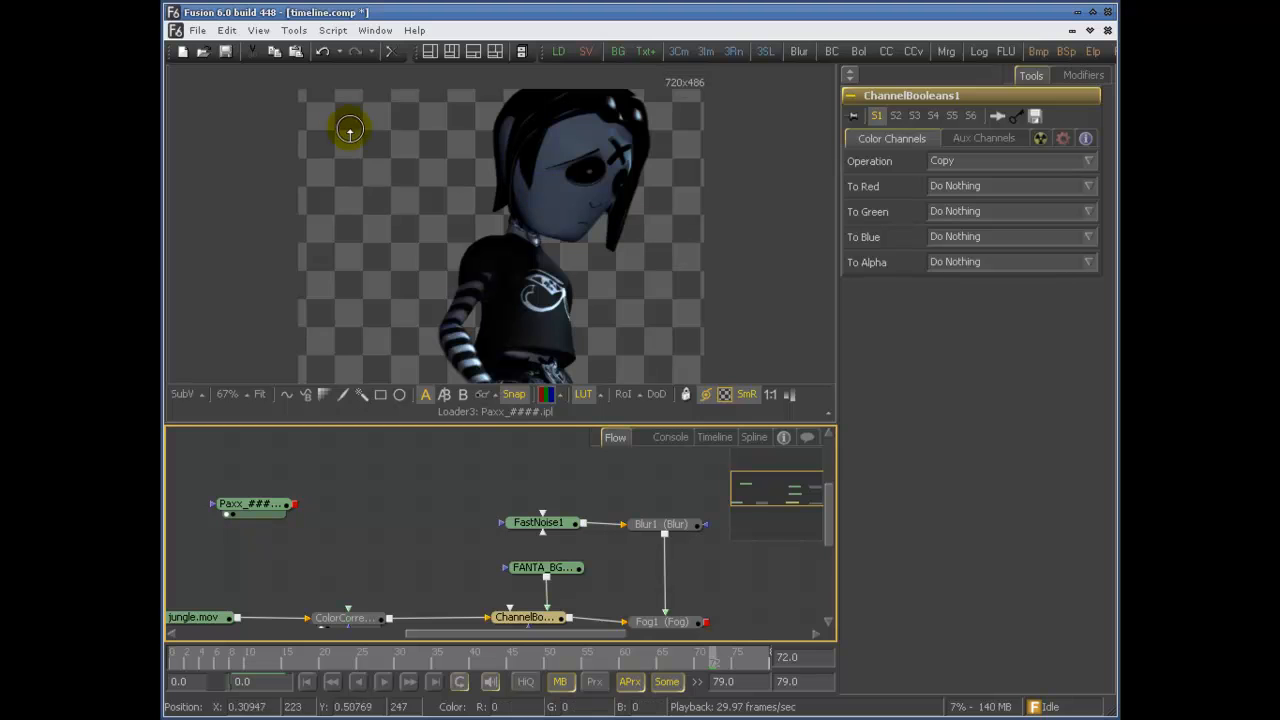
click(726, 395)
click(726, 395)
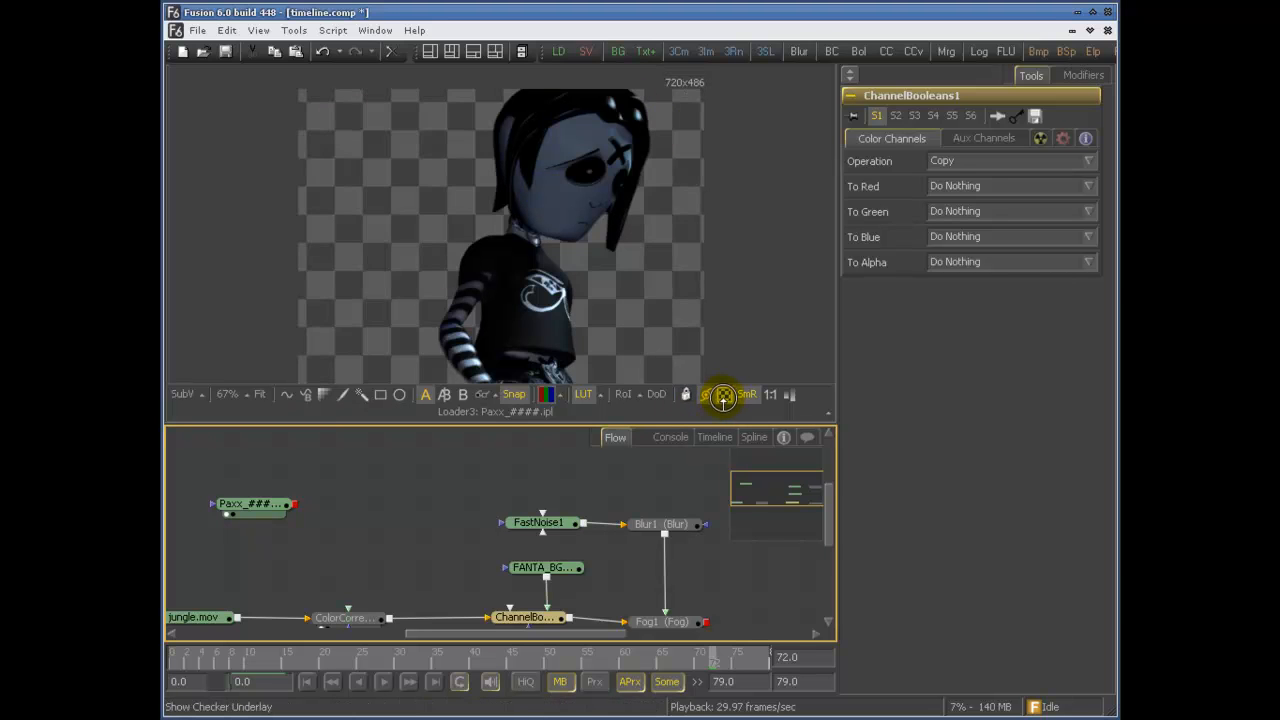
click(726, 395)
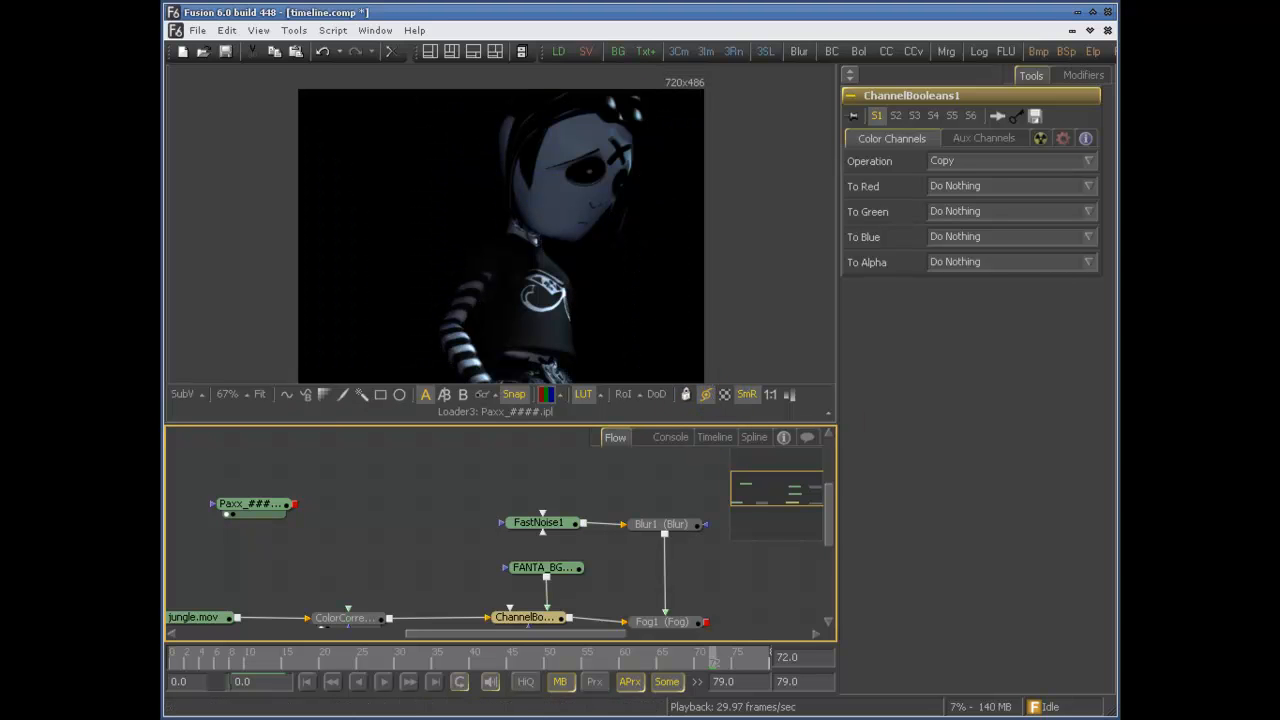
- Toggle Smooth Resize and compare the Paxx image at different zoom levels, leaving the option on
click(748, 395)
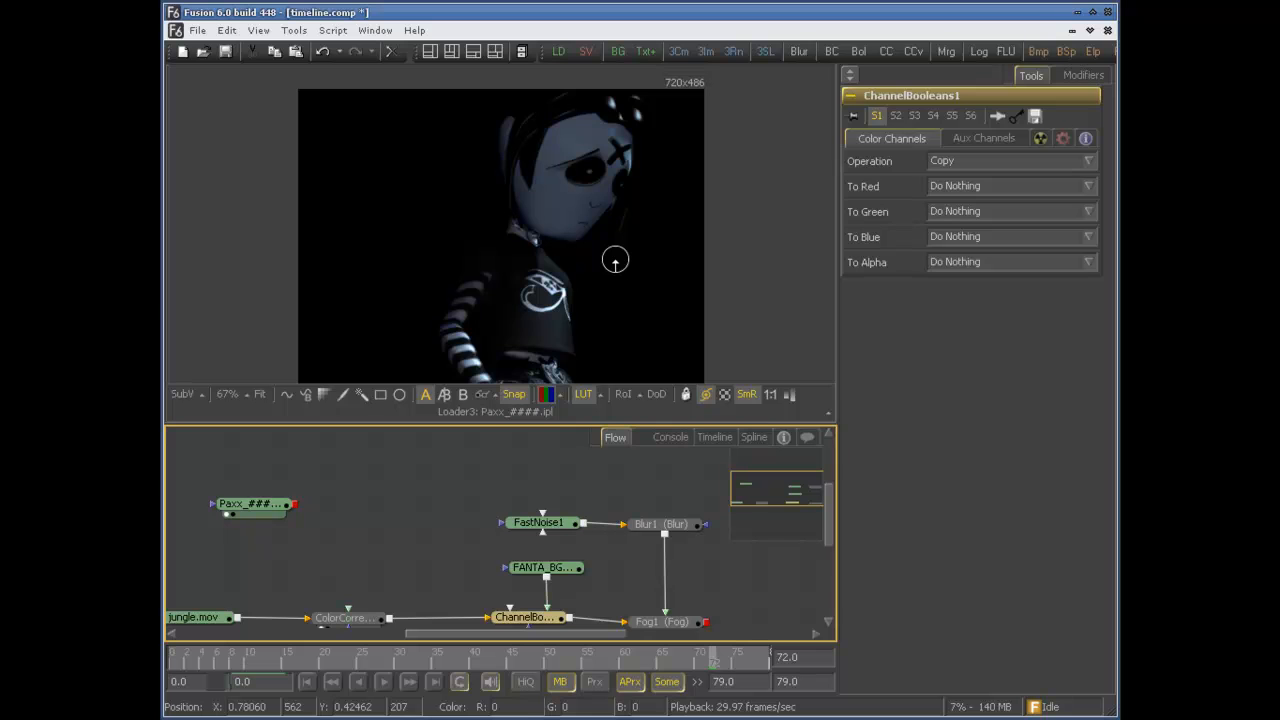
scroll(587, 209, up, 5)
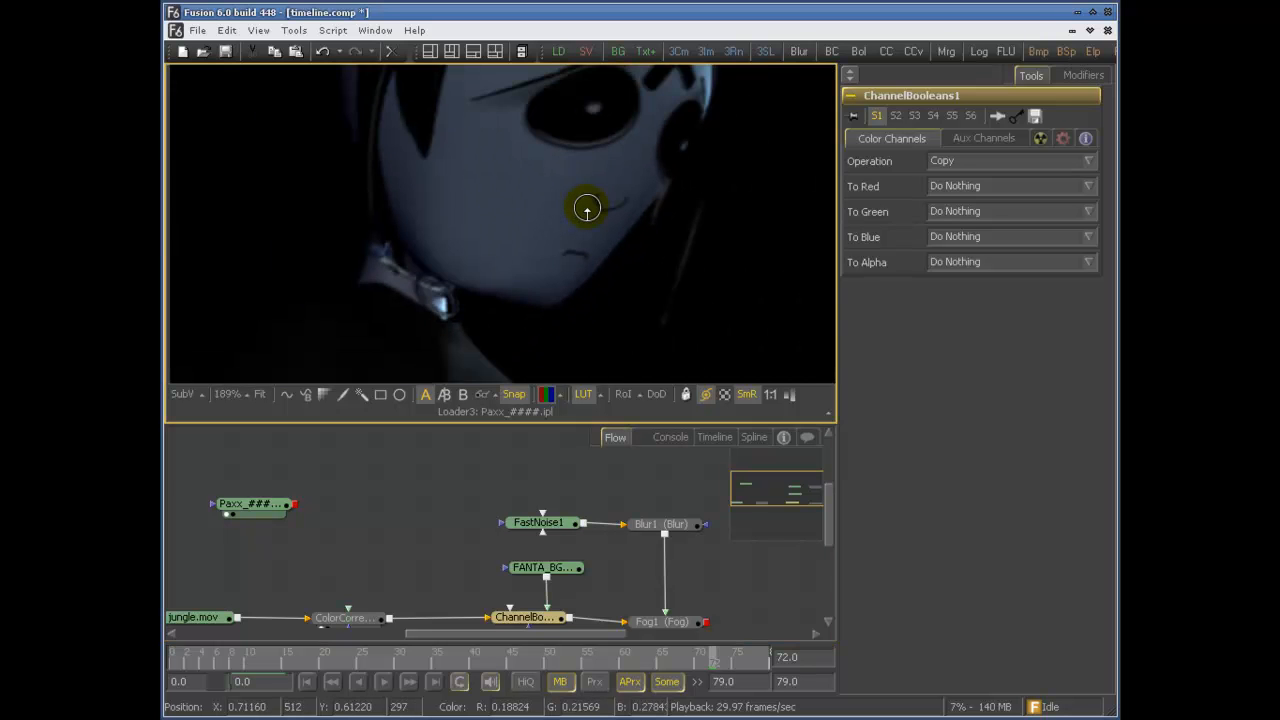
scroll(587, 209, down, 2)
scroll(587, 209, down, 3)
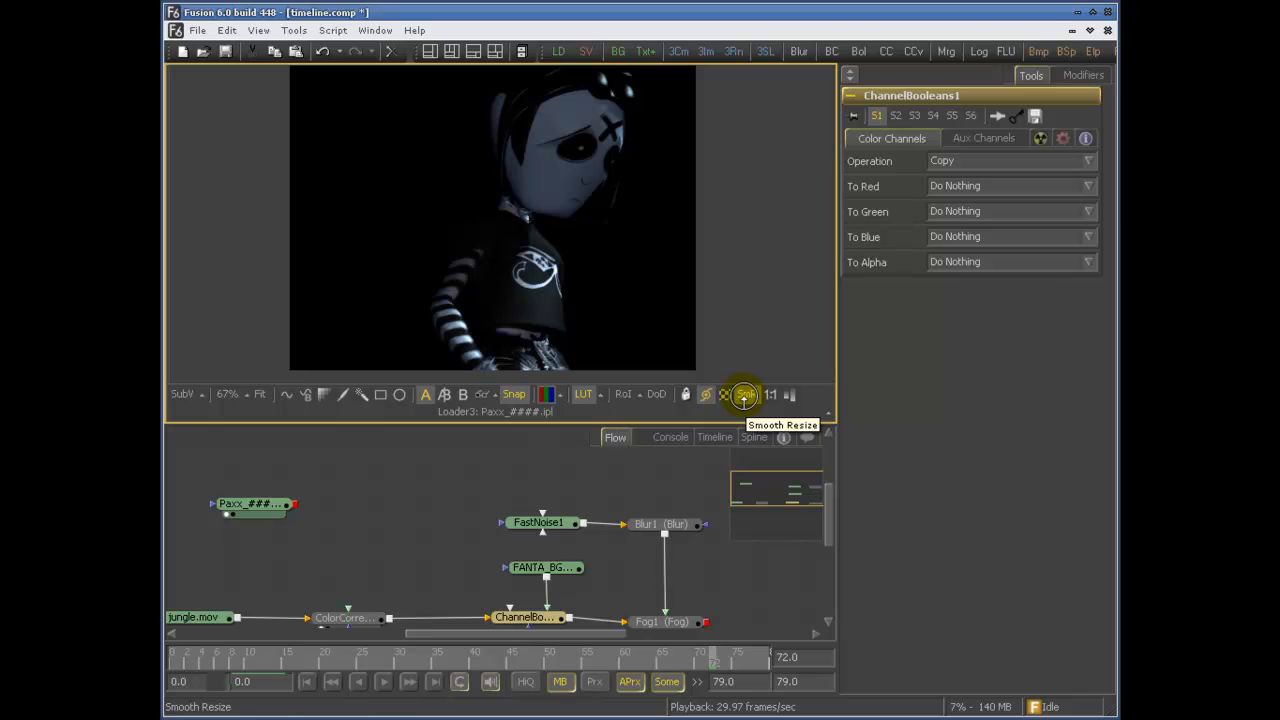
click(745, 396)
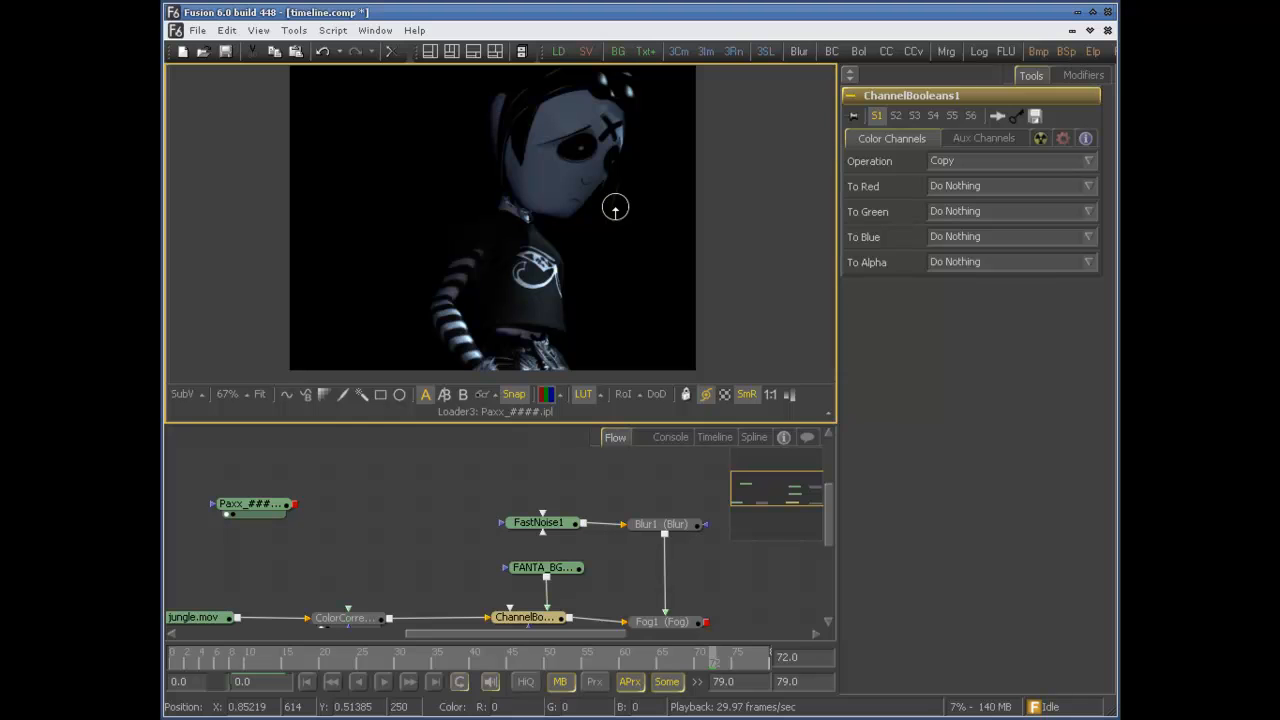
- Toggle Show Square Pixels to compare the Paxx image with and without aspect correction, leaving the option off
click(768, 396)
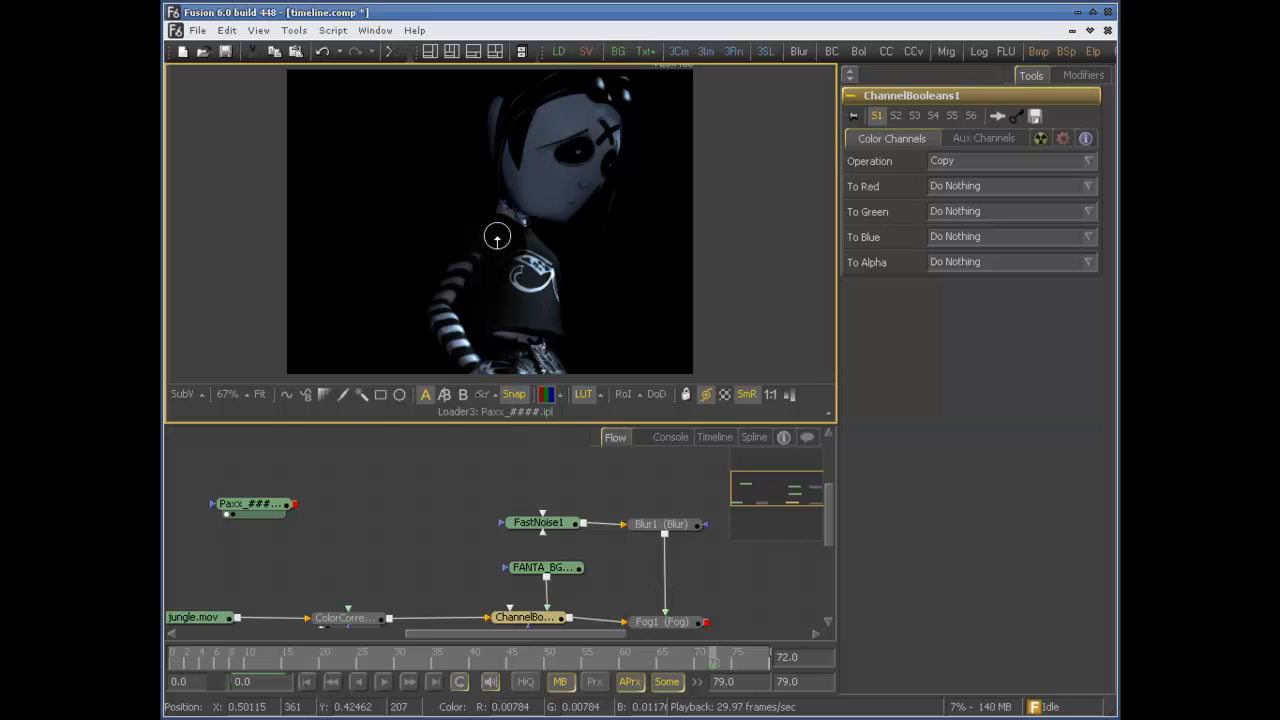
click(768, 396)
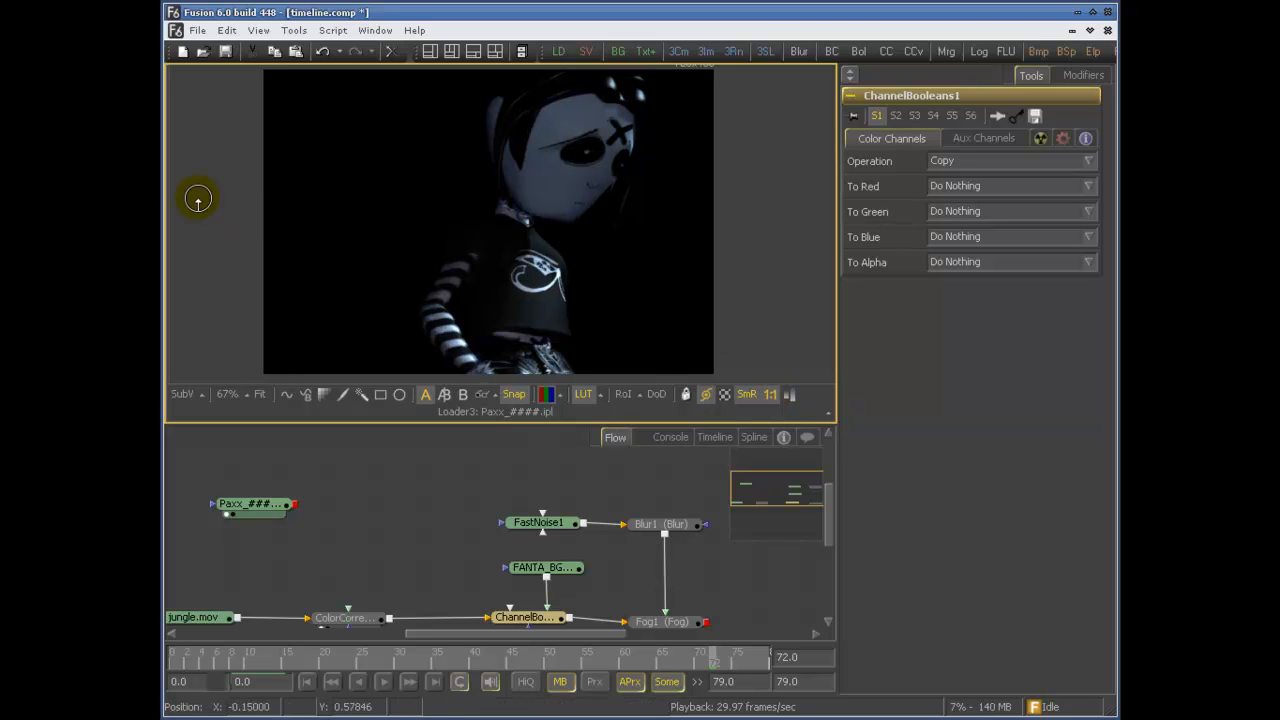
click(767, 393)
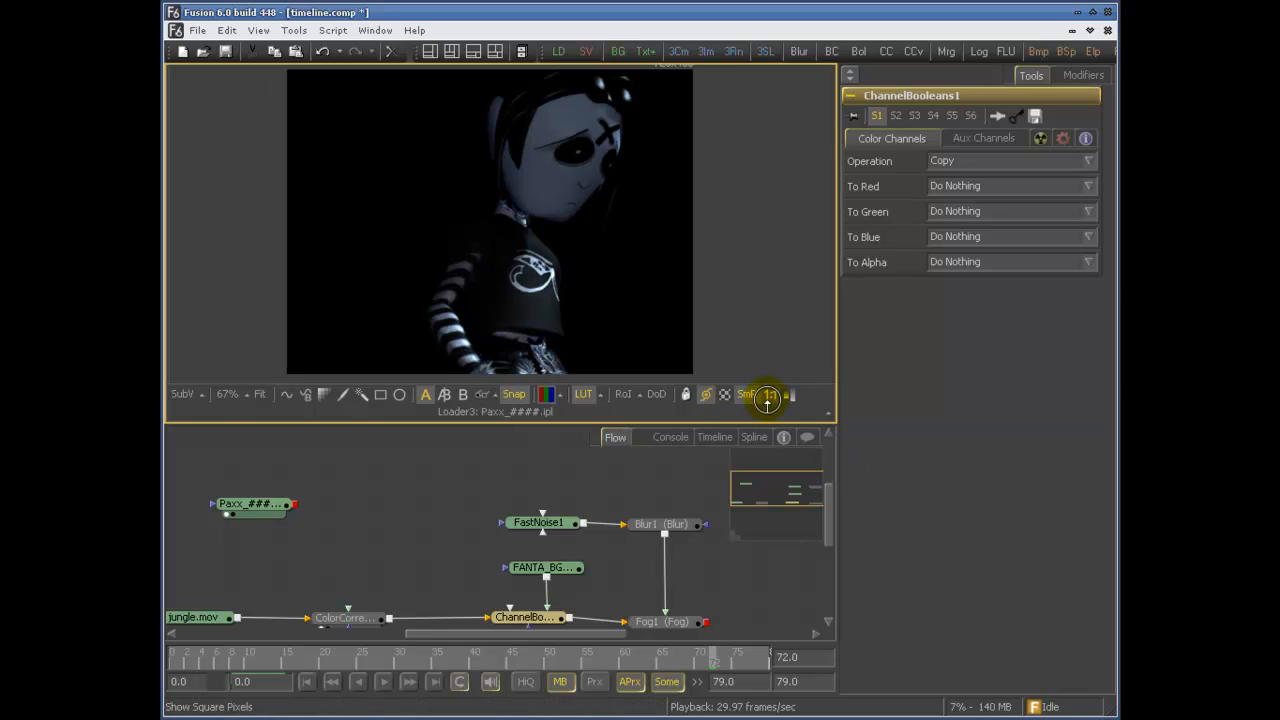
click(752, 392)
click(772, 394)
- Display ColorCorrector1 in the viewer, and place its node between jungle.mov and ChannelBooleans1 in the flow
drag(362, 612, 502, 325)
drag(548, 455, 488, 410)
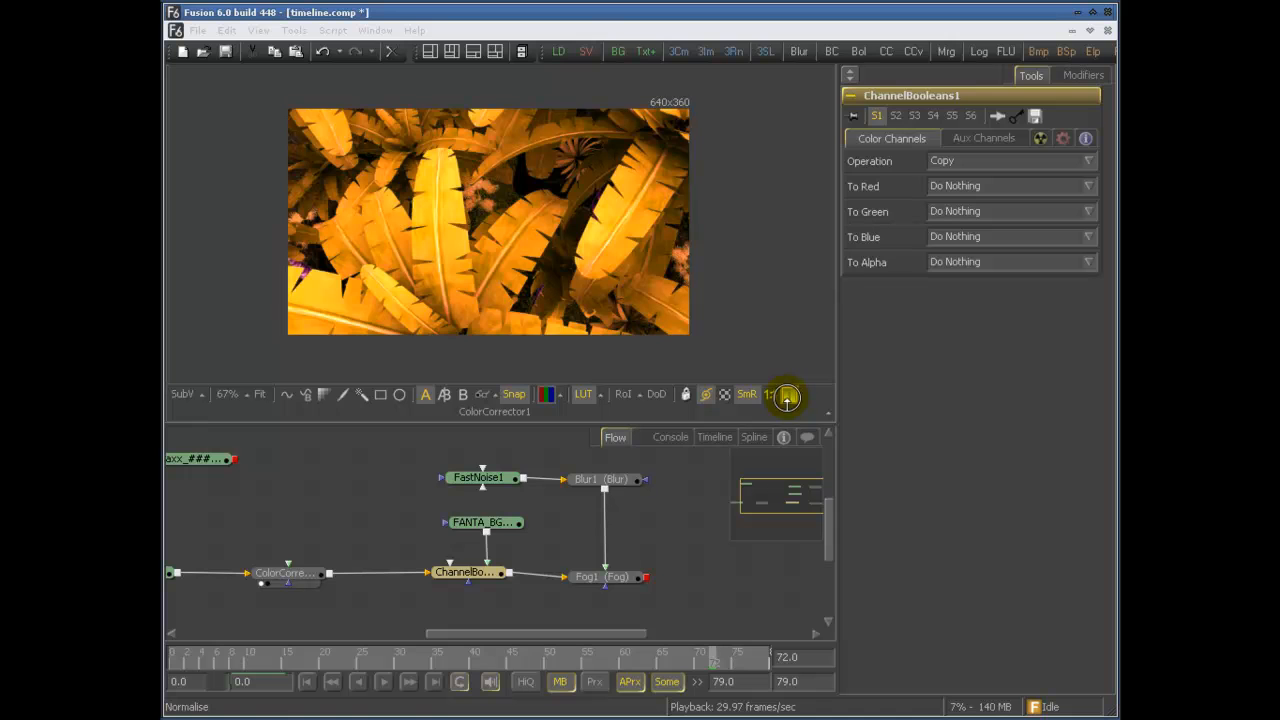
click(308, 573)
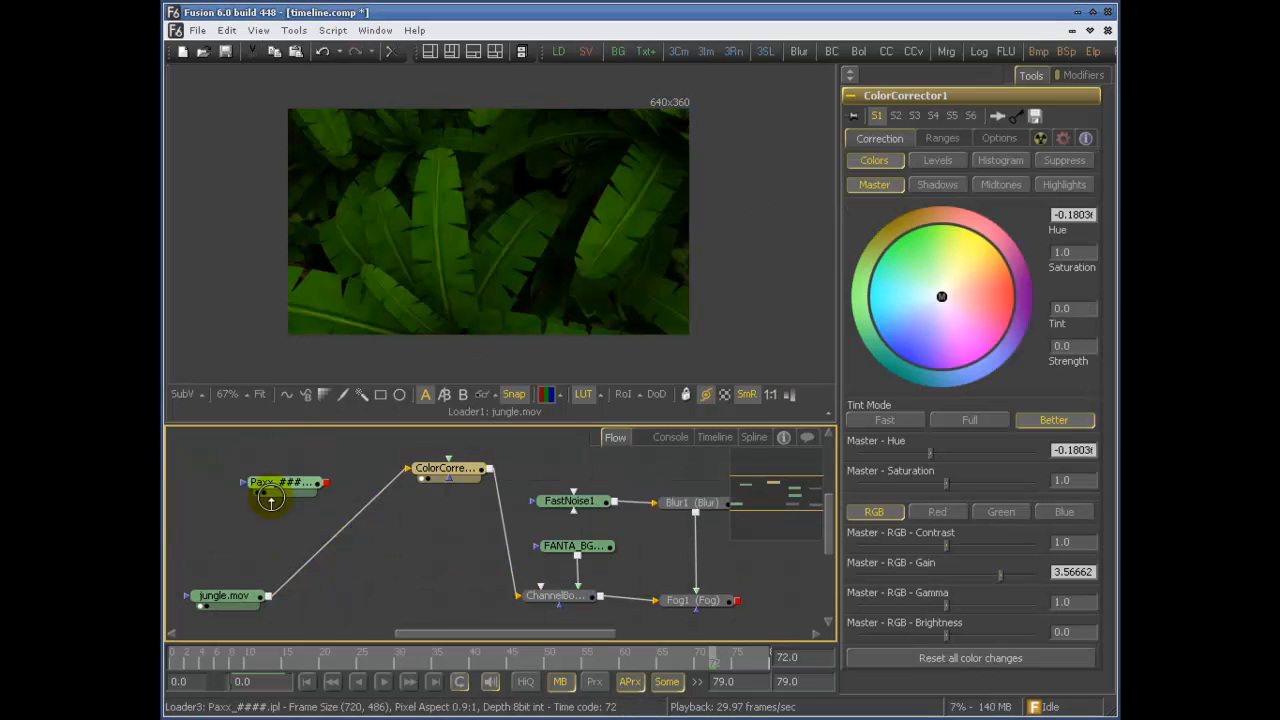
drag(443, 466, 360, 580)
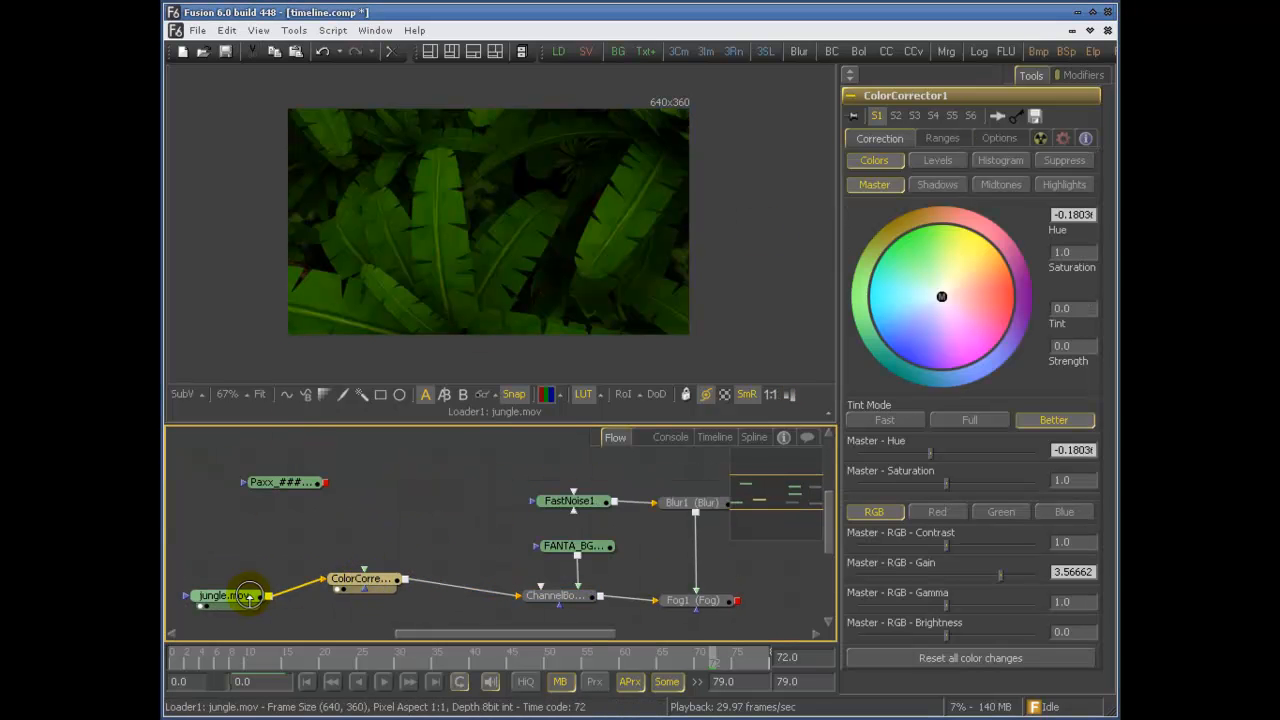
- Toggle Normalise on the jungle.mov image to compare its full color range, leaving the option on
click(795, 399)
click(796, 399)
click(795, 399)
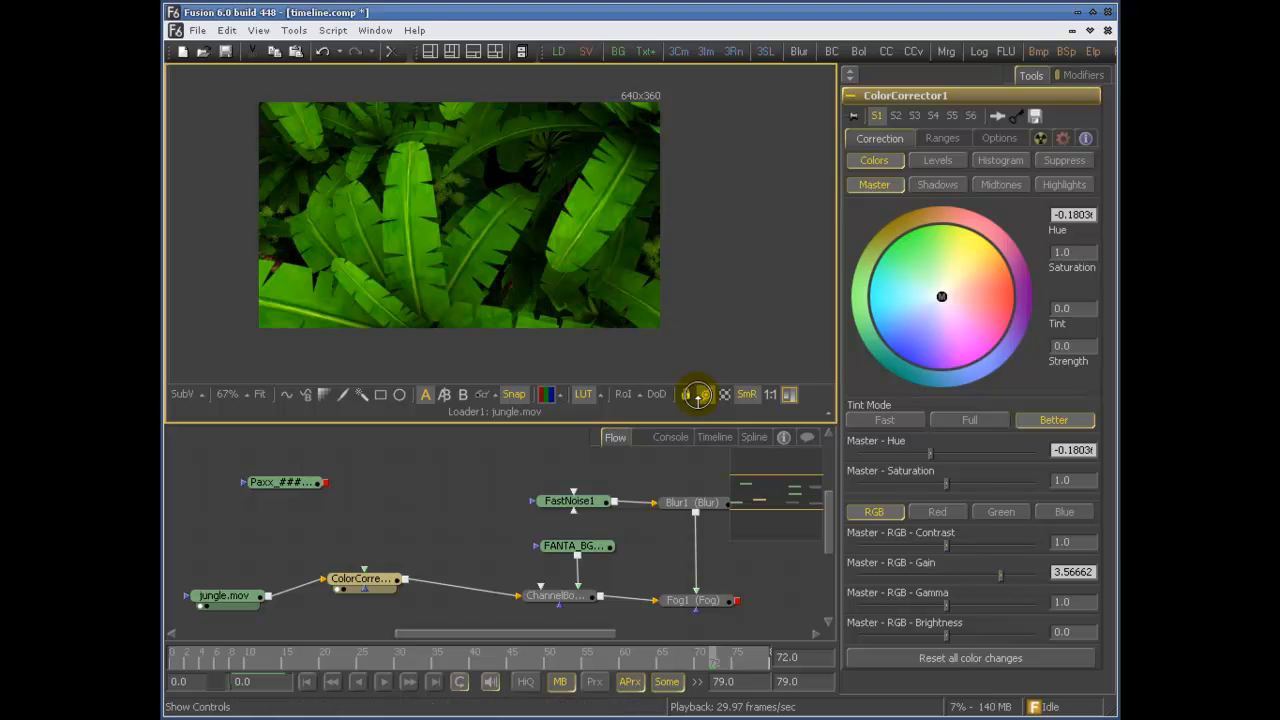
click(785, 397)
click(785, 397)
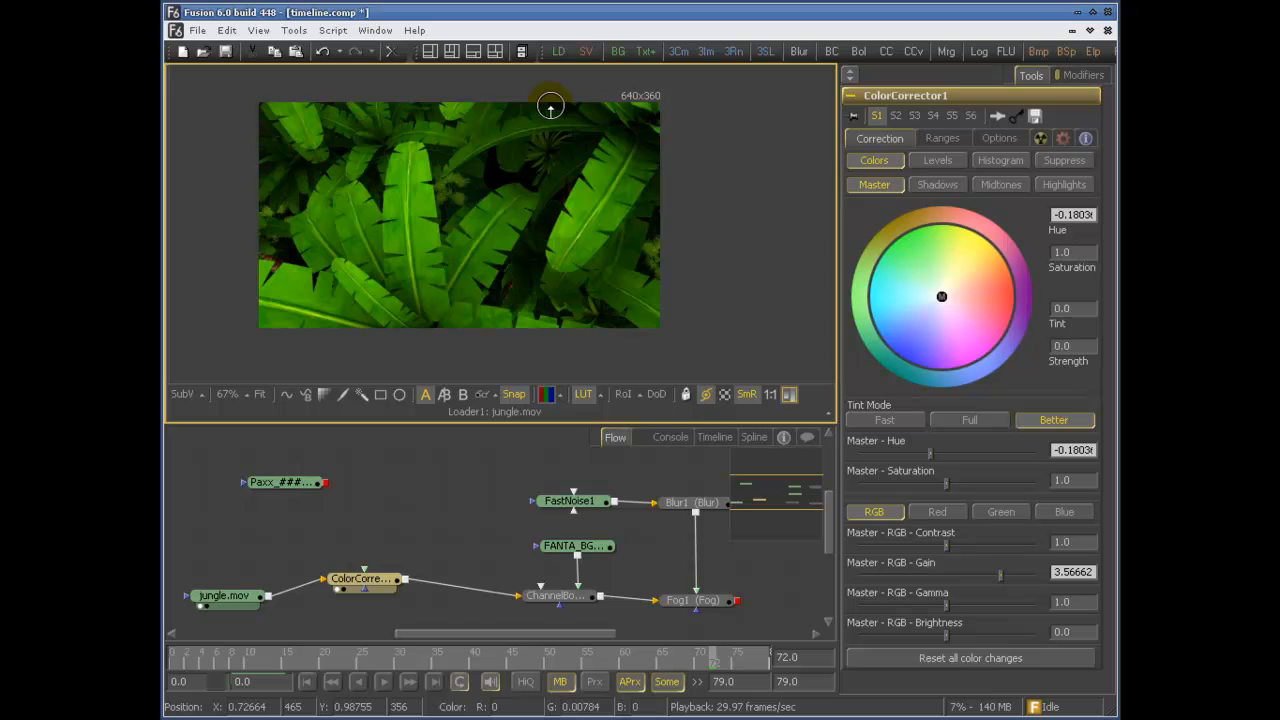
drag(529, 458, 500, 462)
drag(401, 501, 465, 490)
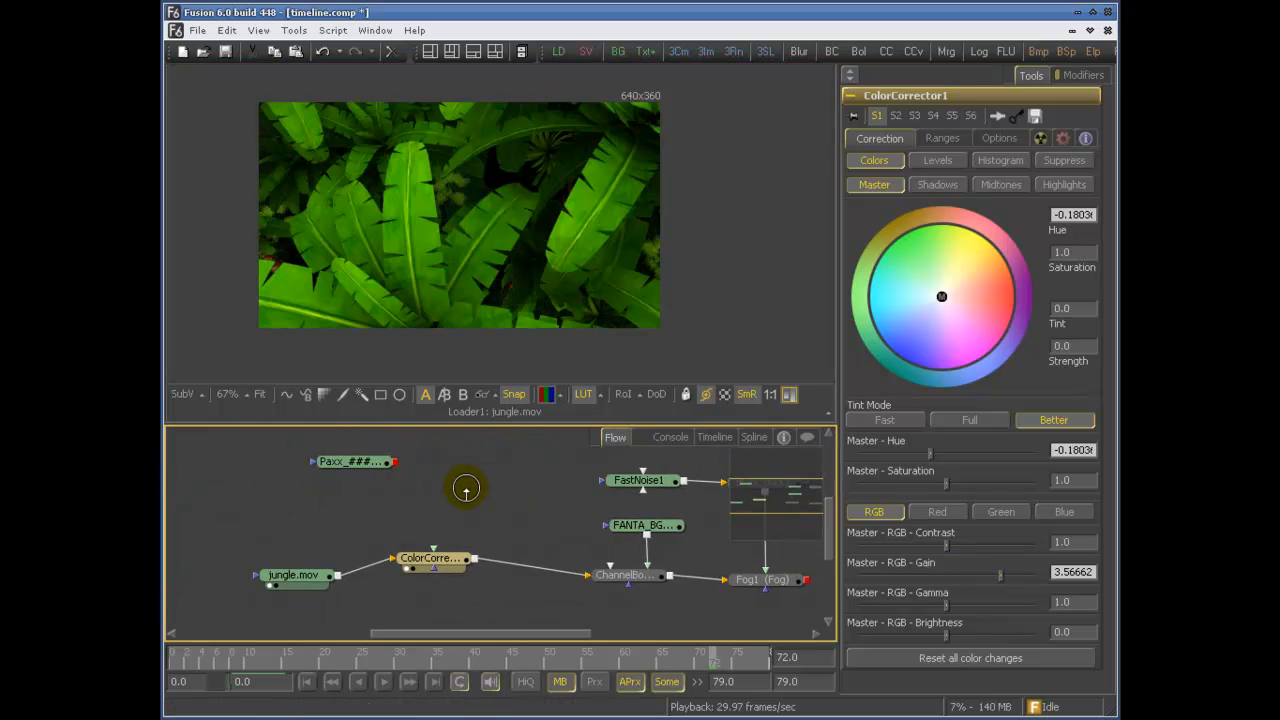
drag(446, 249, 473, 271)
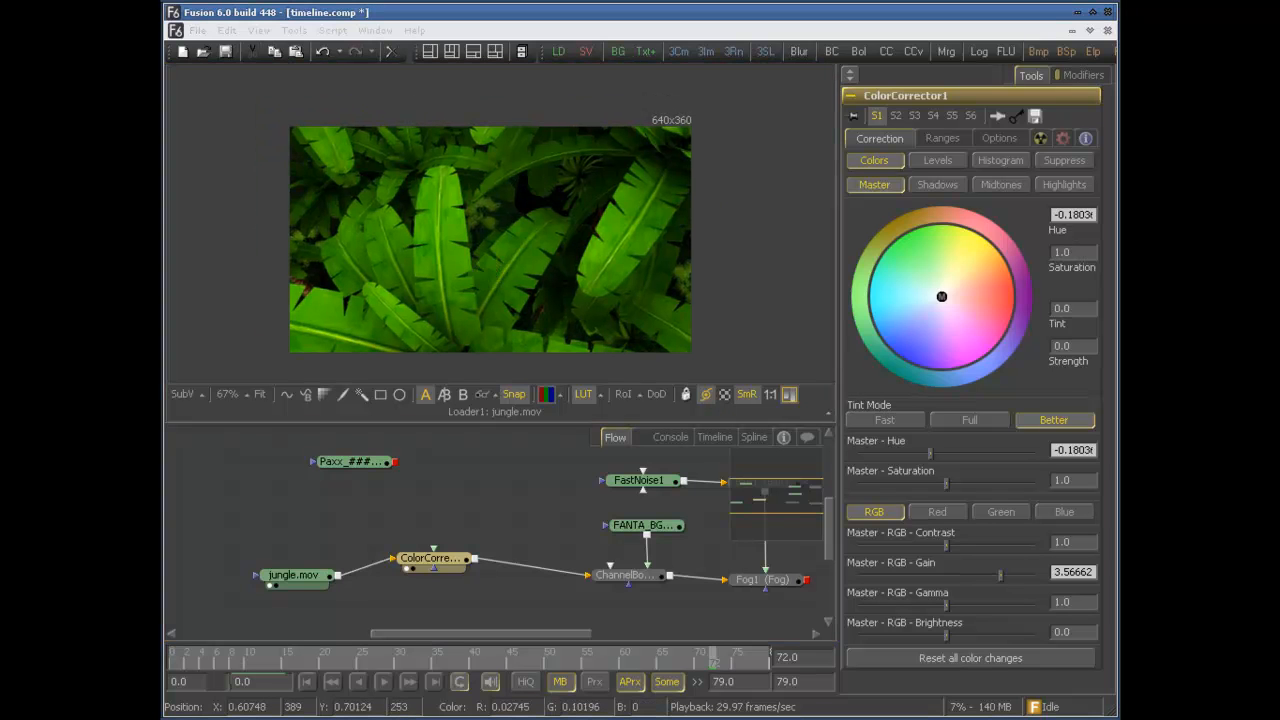
drag(472, 257, 492, 242)
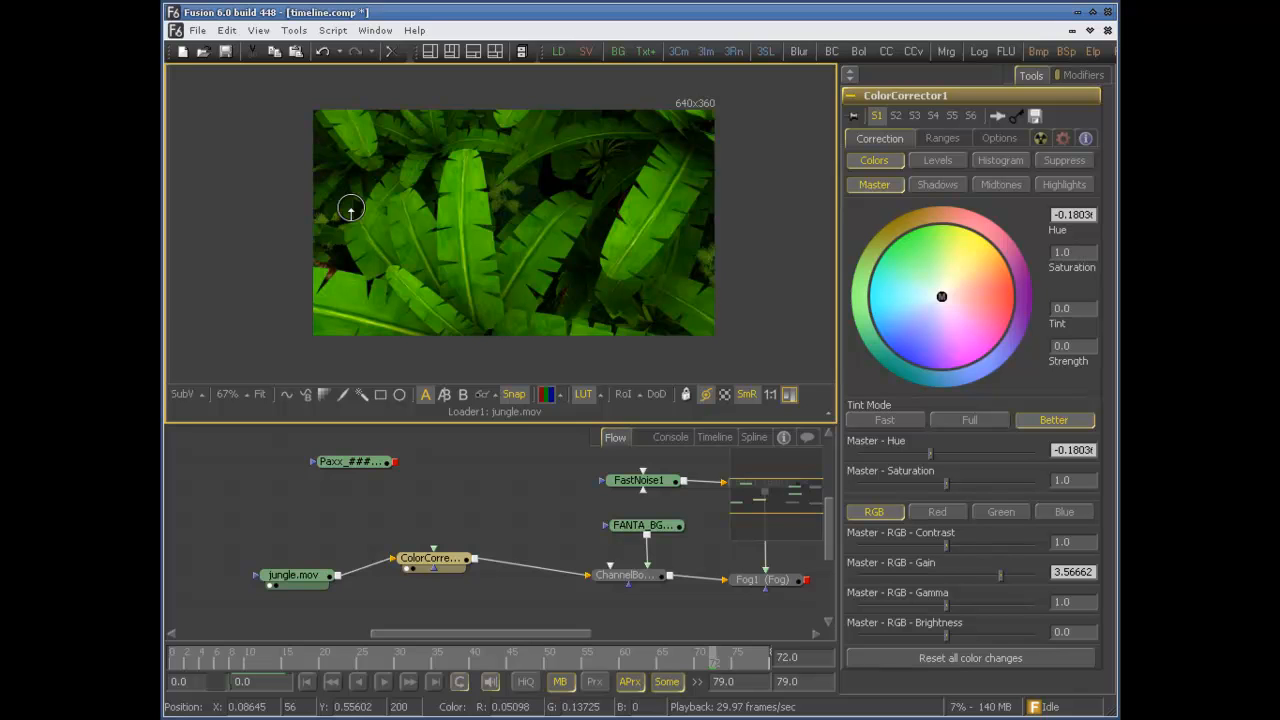
- Disable the Monitor Safety, Center and Film guides, and show only the Safe Title guide over the viewer image
right_click(375, 170)
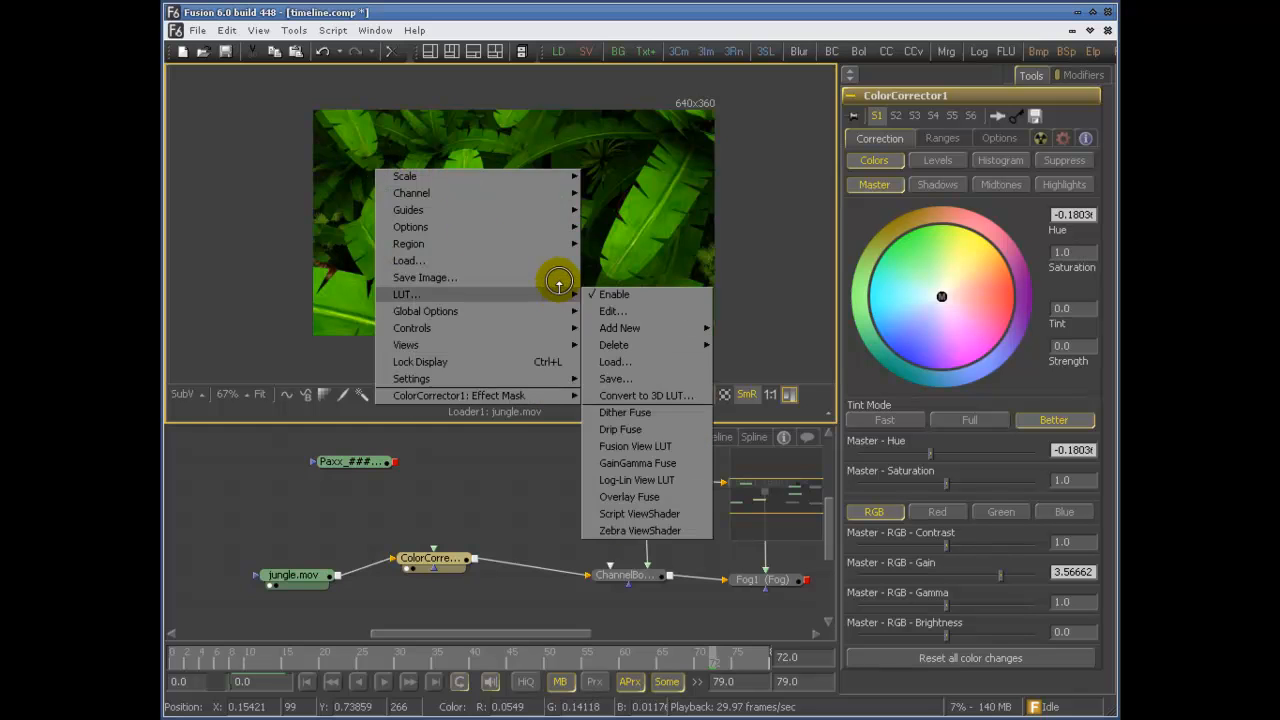
mouse_move(551, 209)
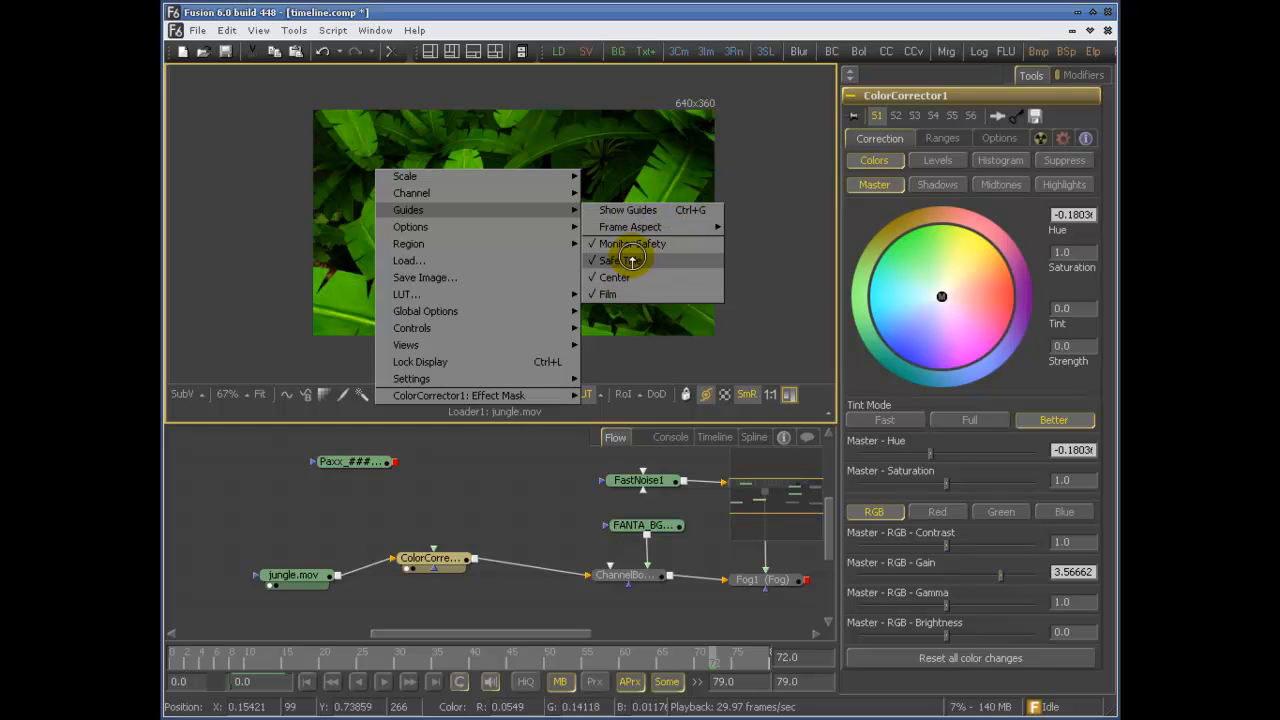
click(632, 244)
right_click(546, 211)
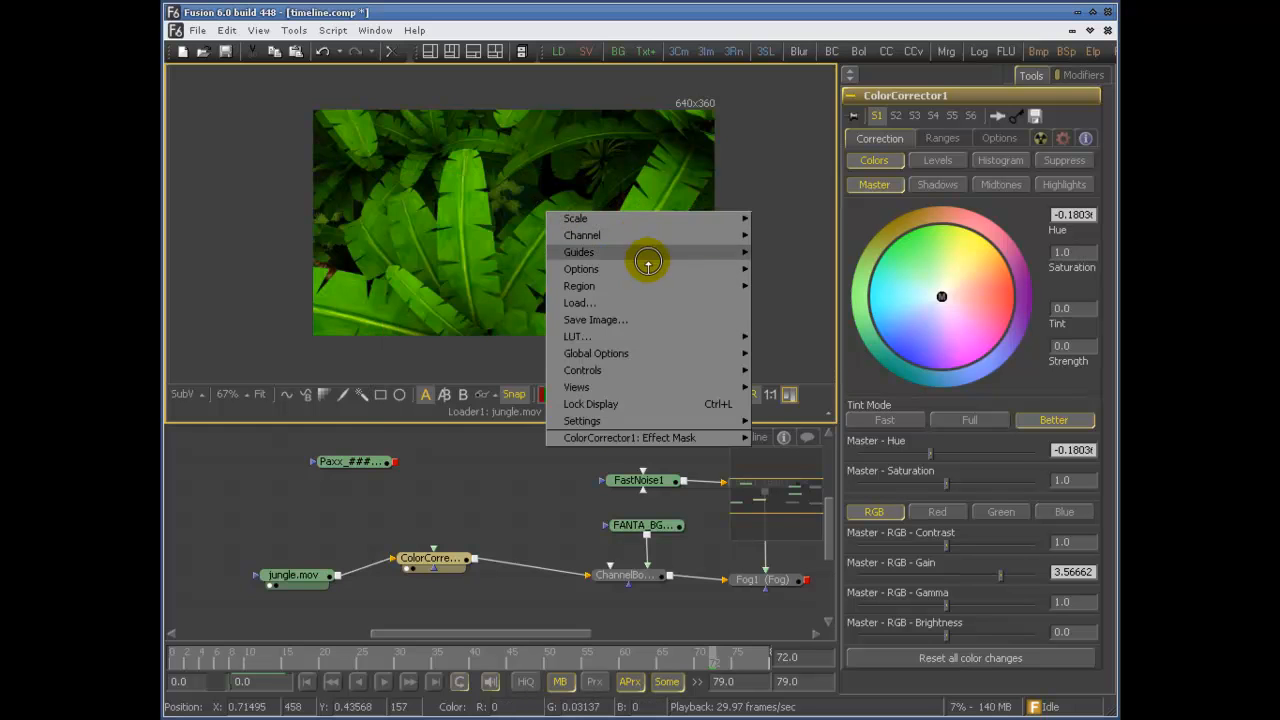
mouse_move(649, 259)
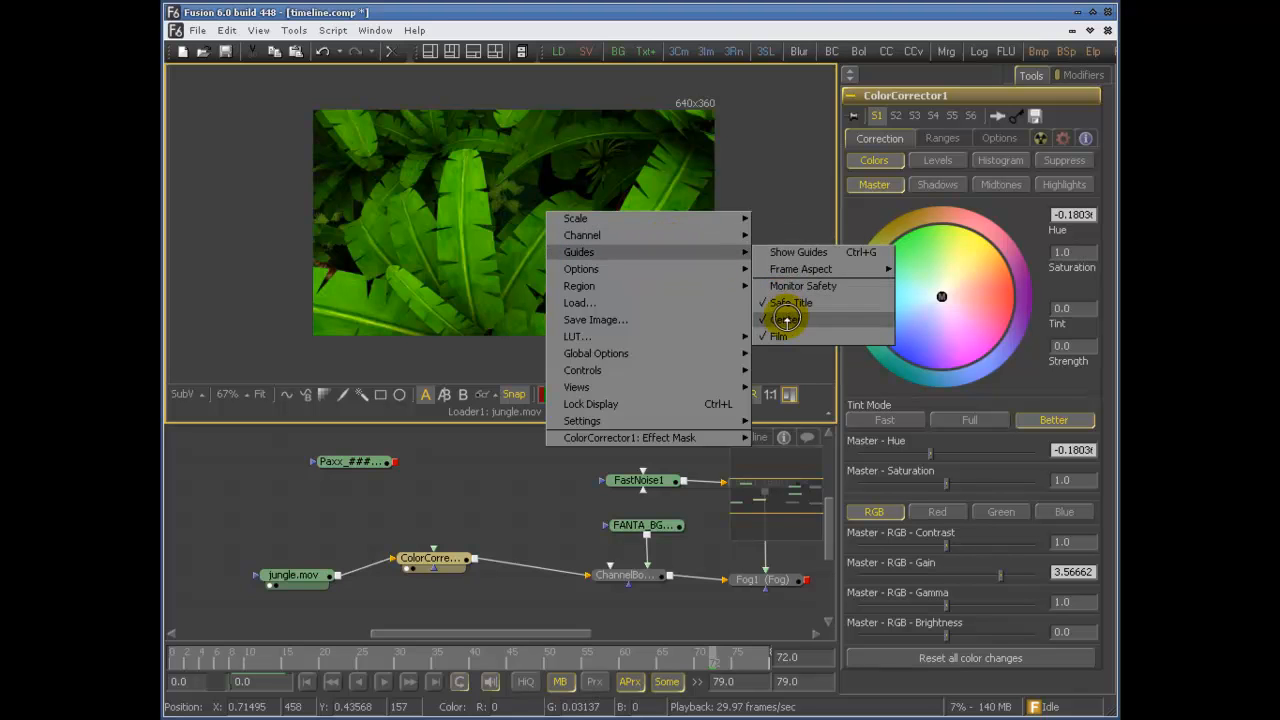
click(780, 314)
right_click(493, 166)
mouse_move(591, 209)
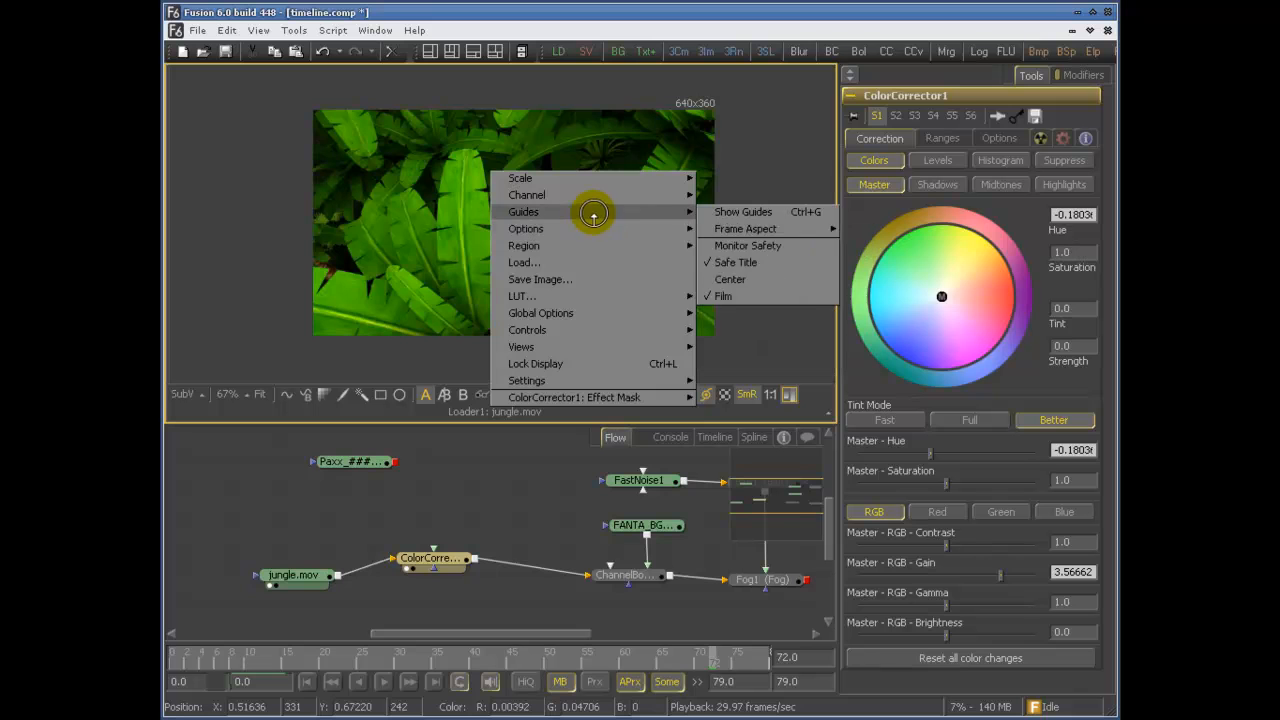
click(727, 292)
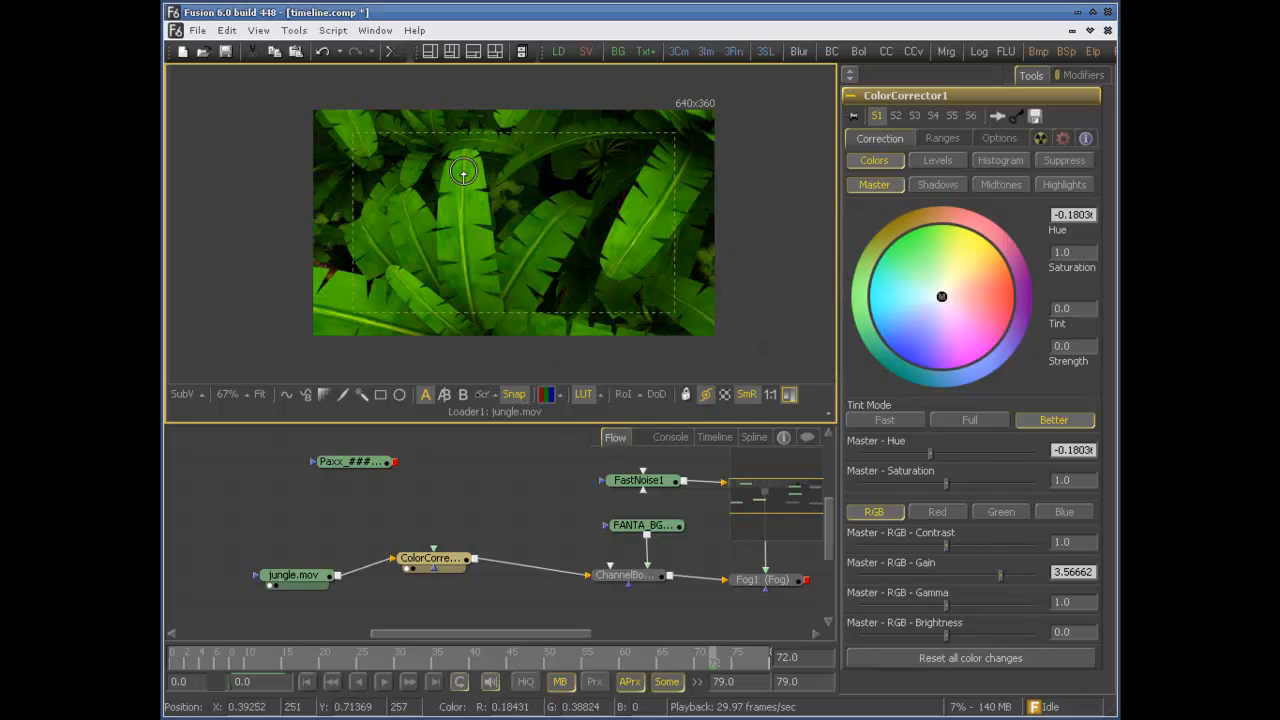
- Enable the Center and Monitor Safety guides in addition to Safe Title over the viewer's jungle.mov image
right_click(514, 172)
mouse_move(675, 250)
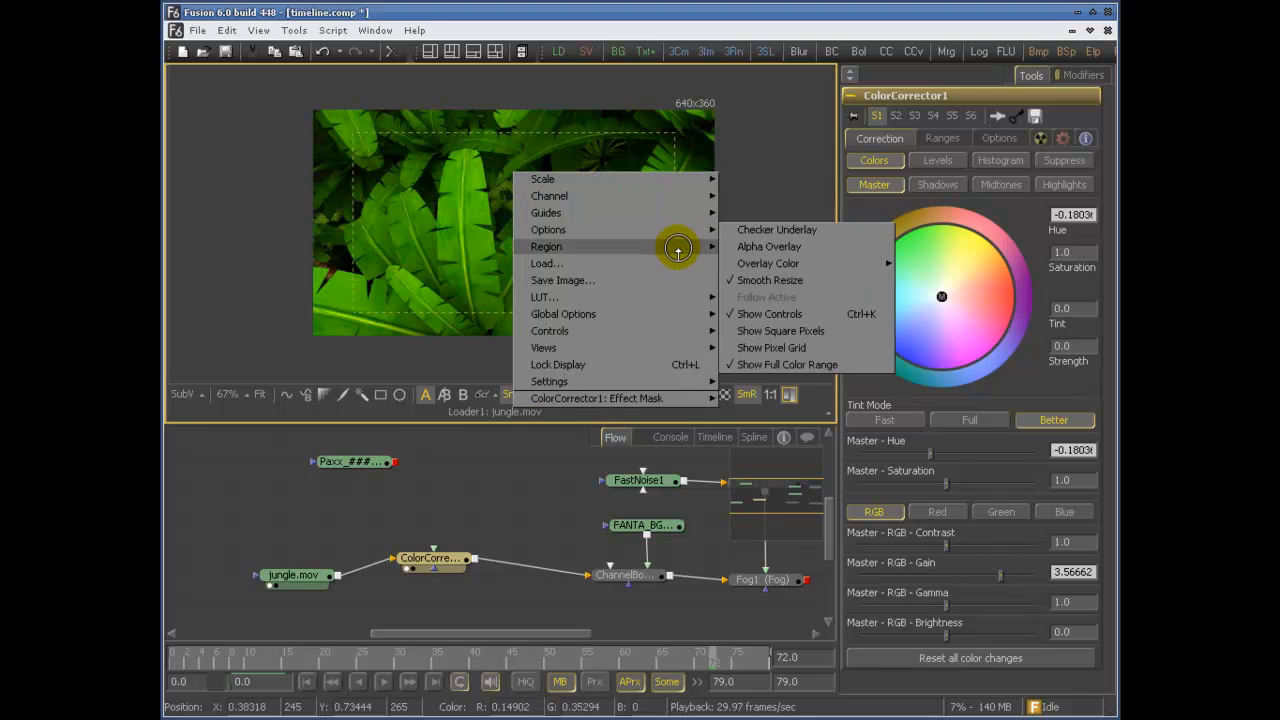
mouse_move(686, 213)
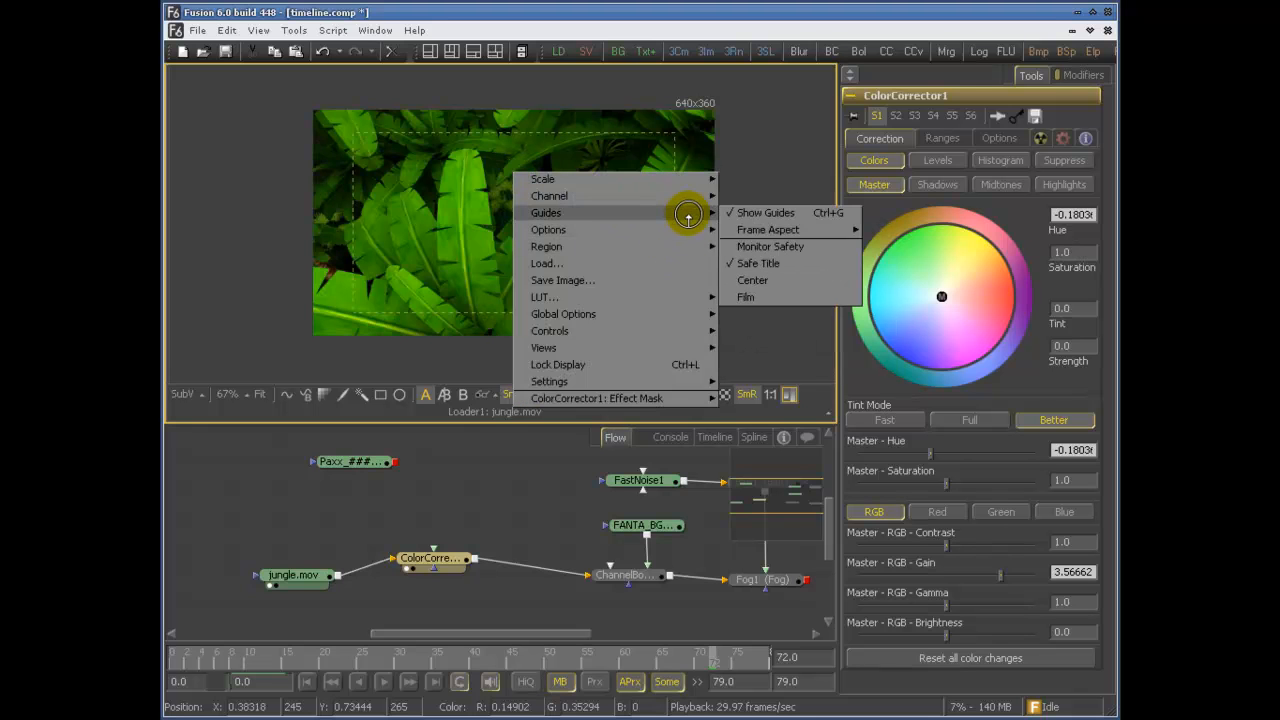
click(775, 280)
right_click(459, 149)
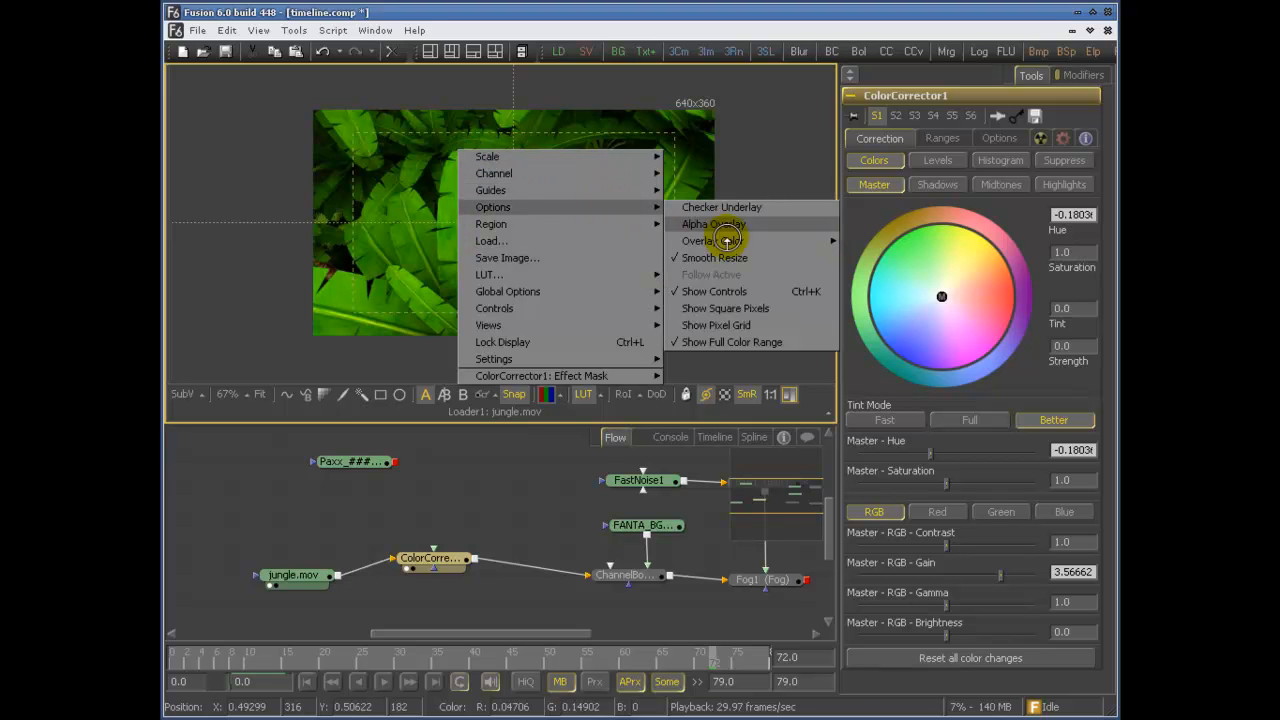
mouse_move(590, 189)
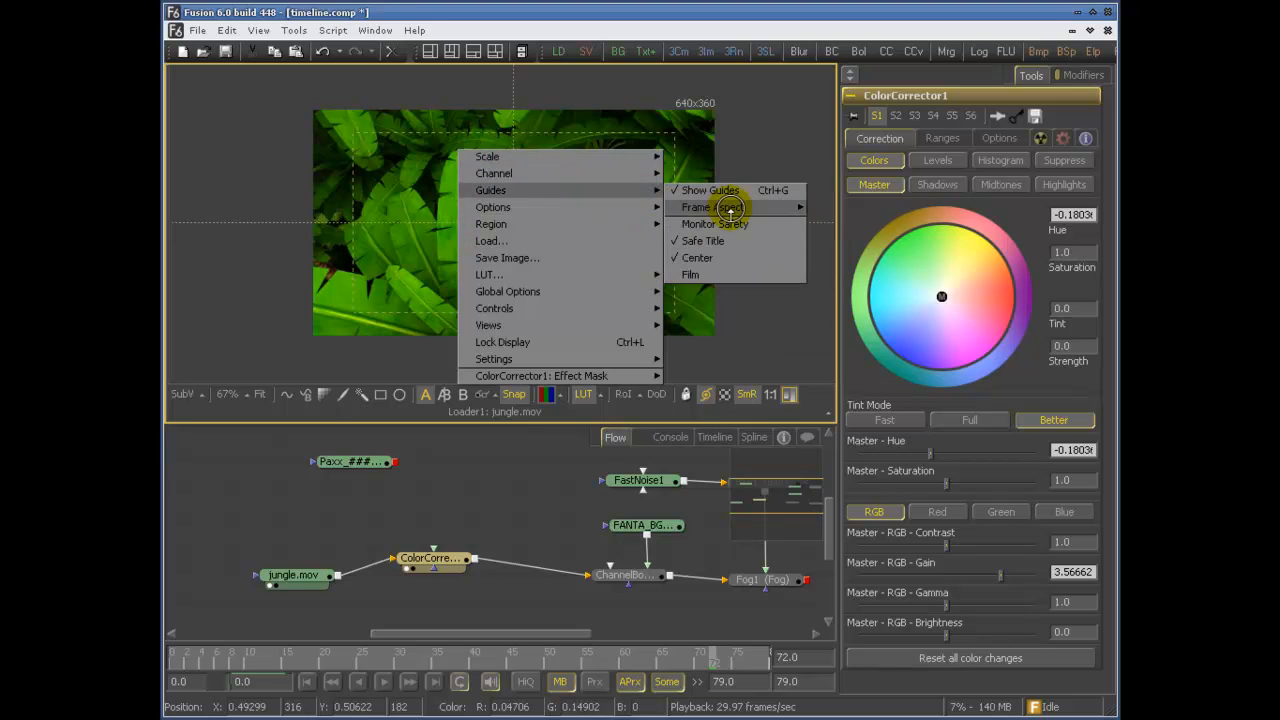
click(729, 229)
- Enable the Film guide over the jungle.mov image, and turn off the display of all guides in the viewer
right_click(461, 135)
mouse_move(634, 177)
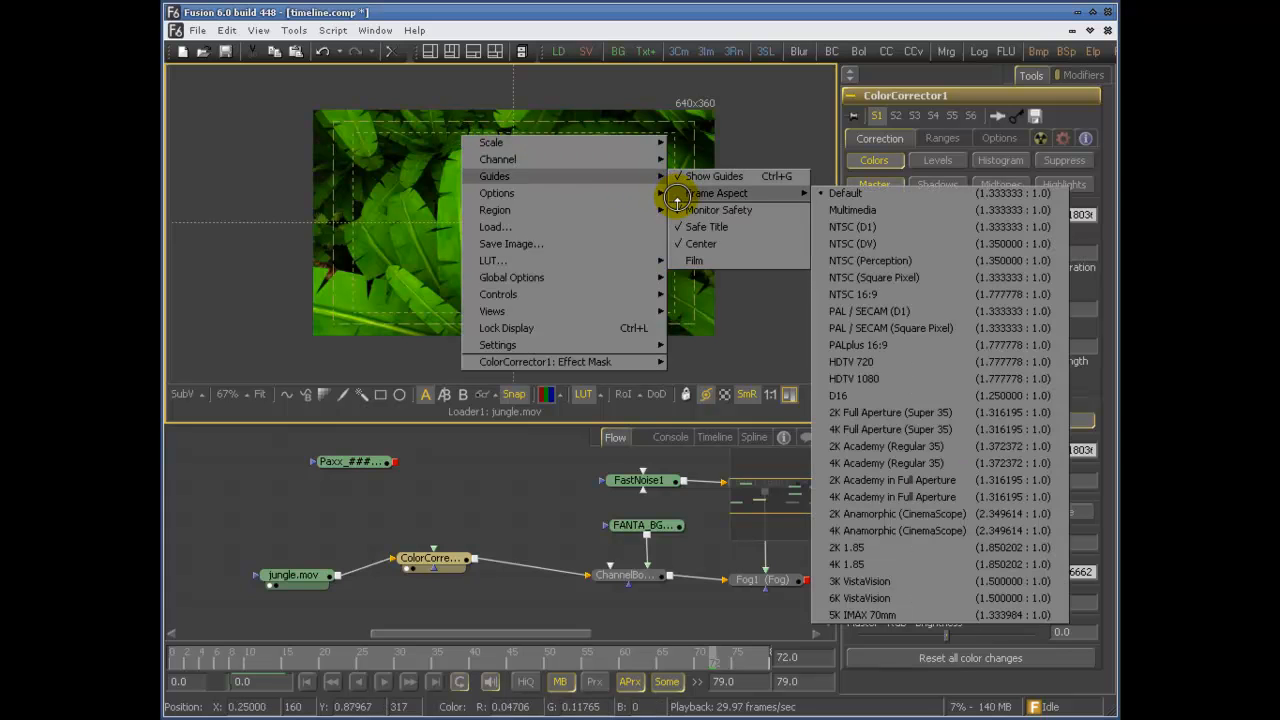
click(722, 258)
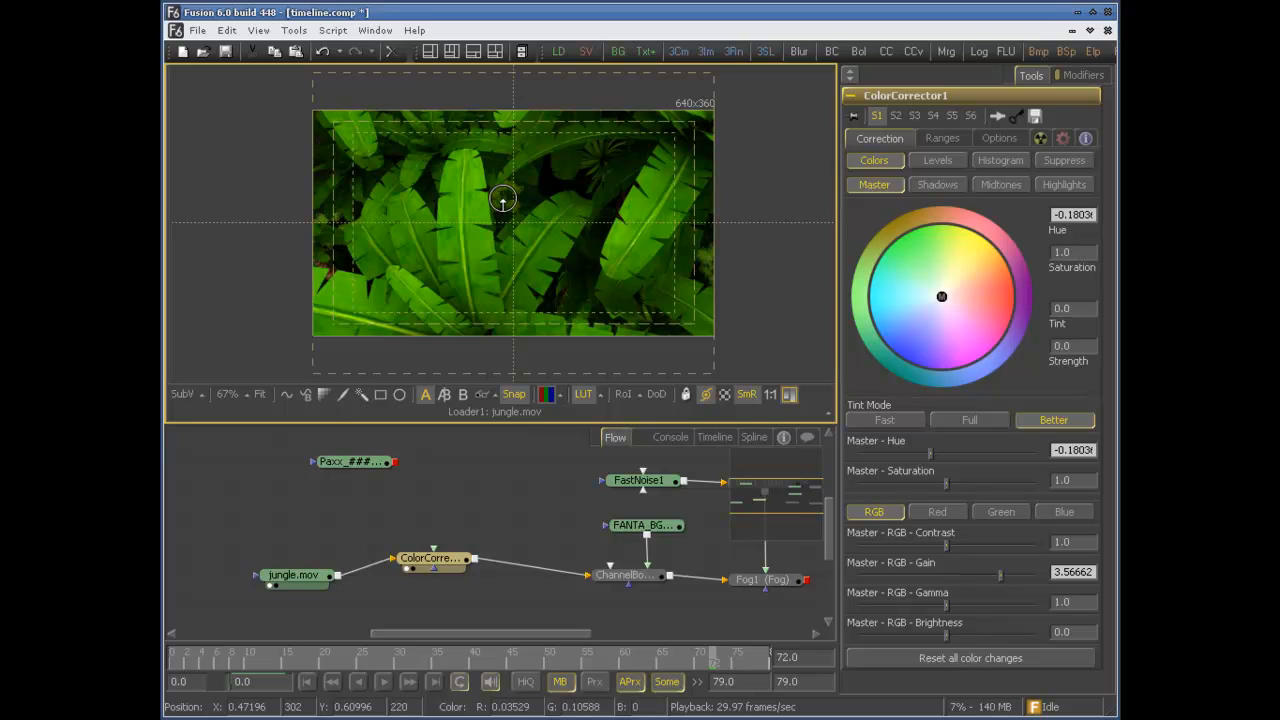
key(ctrl+g)
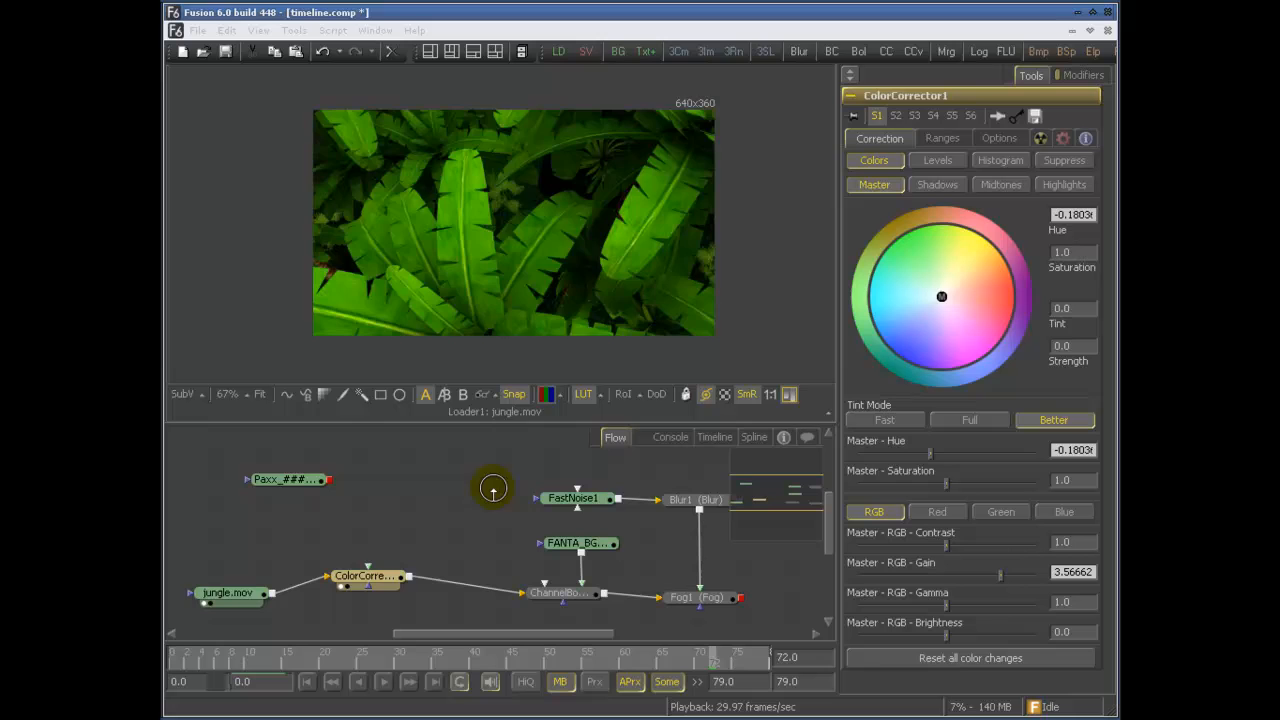
drag(325, 363, 286, 371)
scroll(560, 228, up, 2)
scroll(590, 222, down, 1)
scroll(609, 214, down, 1)
drag(523, 223, 471, 226)
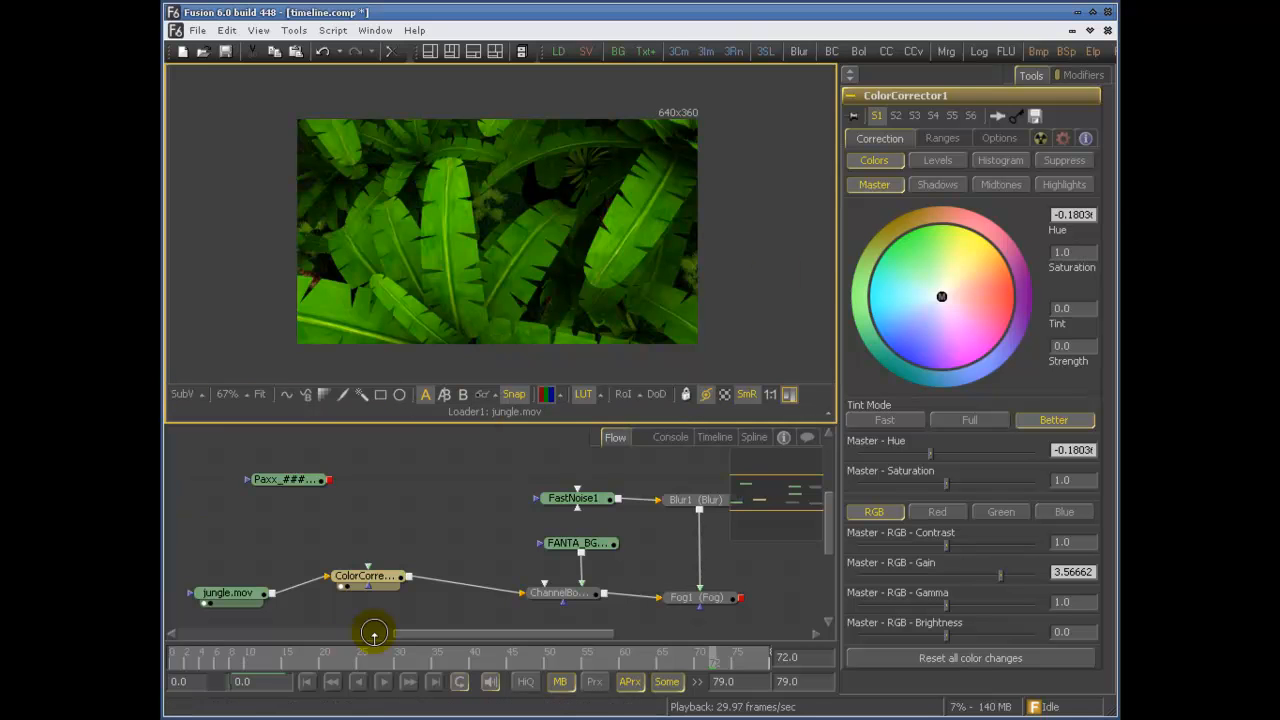
drag(562, 545, 529, 503)
drag(438, 516, 536, 525)
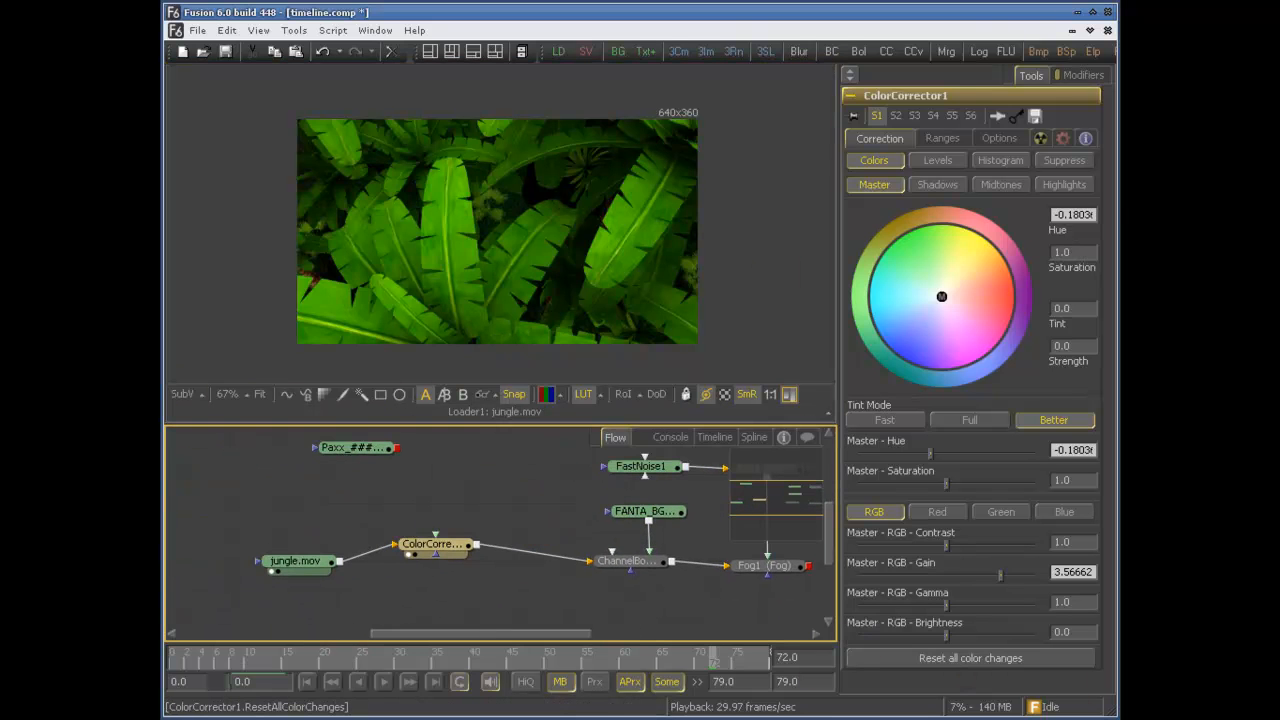